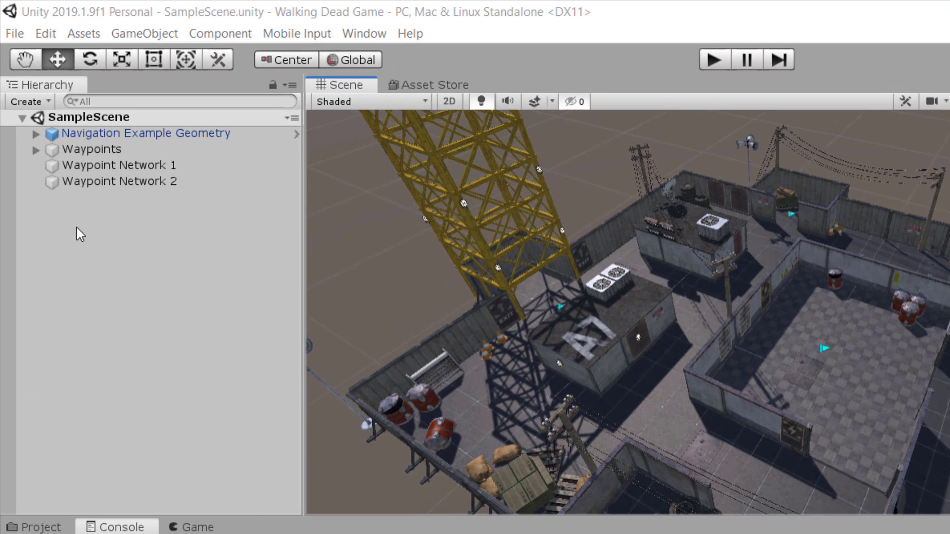
# - Create a new 3D Cylinder object from the Hierarchy
pyautogui.rightClick(47, 140)
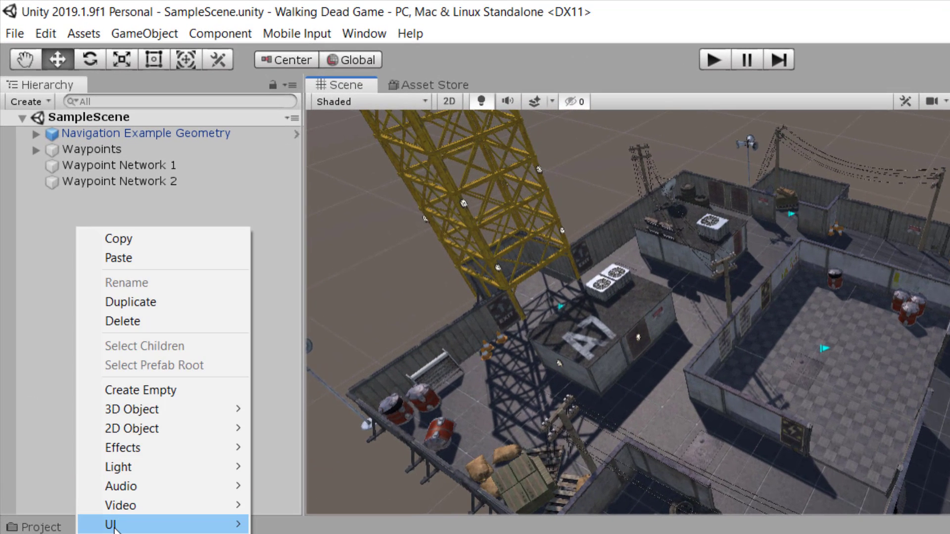
pyautogui.moveTo(242, 409)
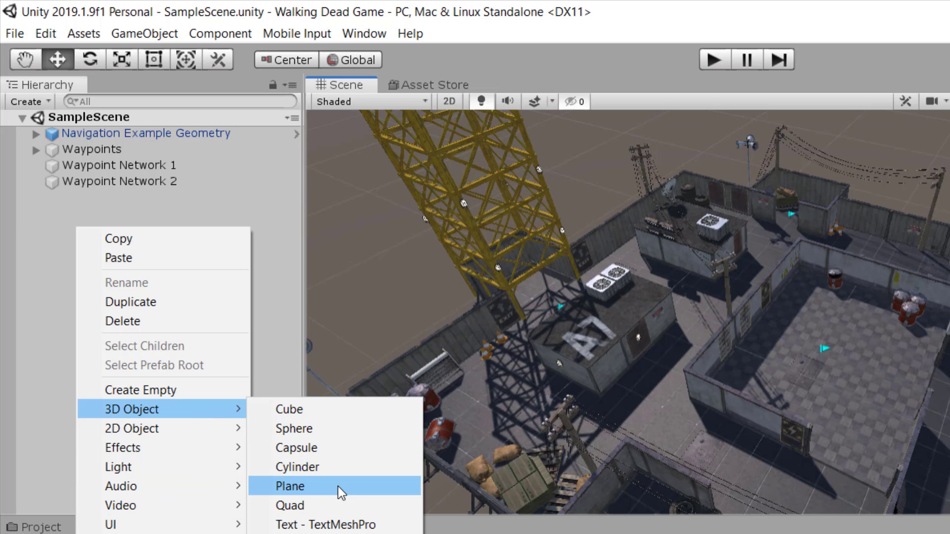
pyautogui.click(347, 464)
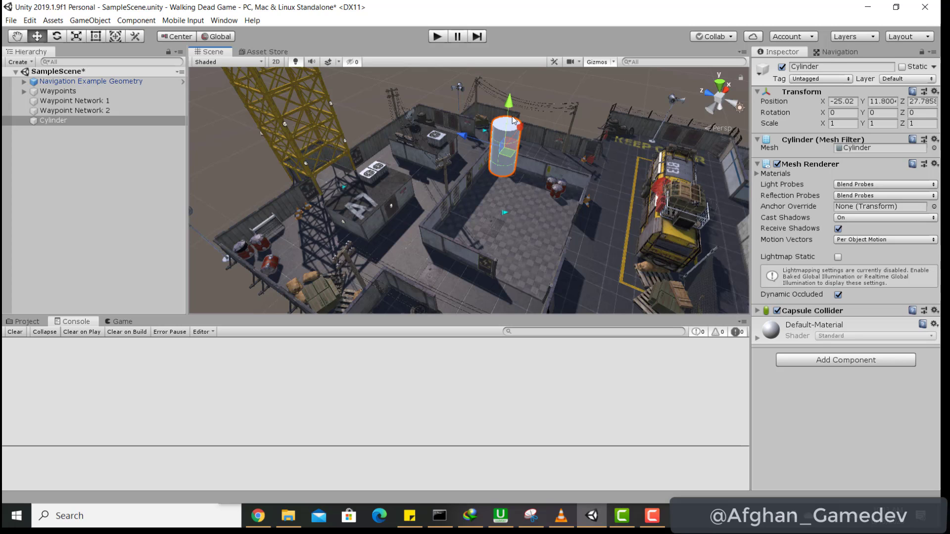
# - Set the cylinder's Y position to 1 and slide it into the walled yard at X -19.07
pyautogui.click(881, 103)
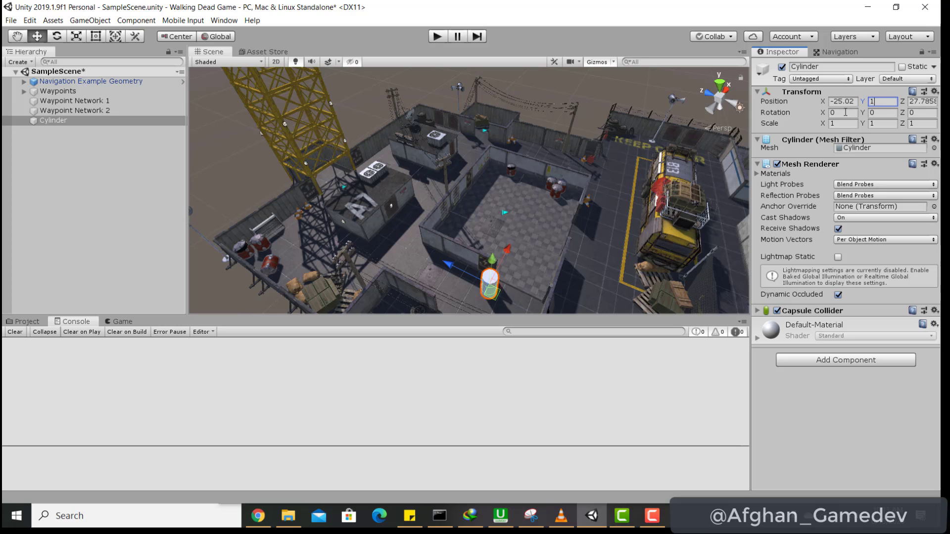
pyautogui.write('1')
pyautogui.moveTo(503, 261); pyautogui.dragTo(537, 202)
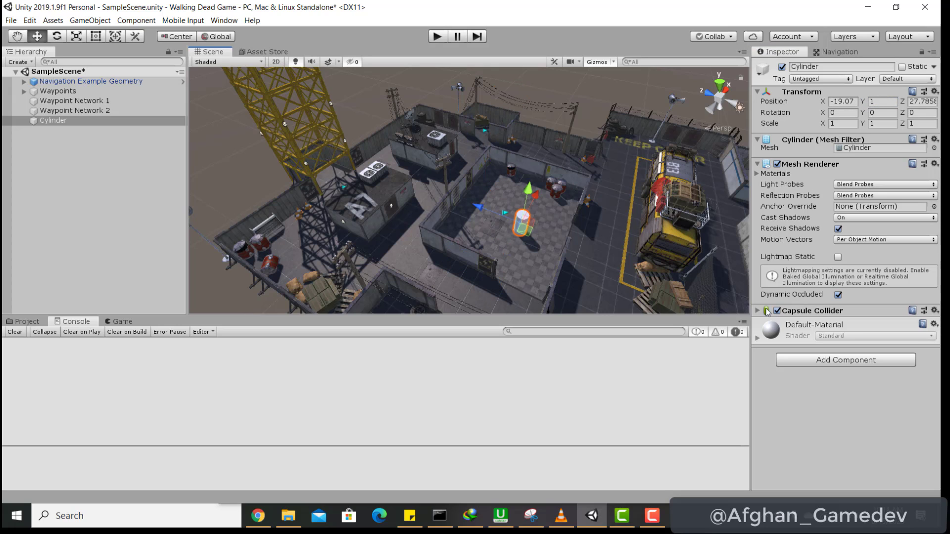
pyautogui.scroll(3, 497, 215)
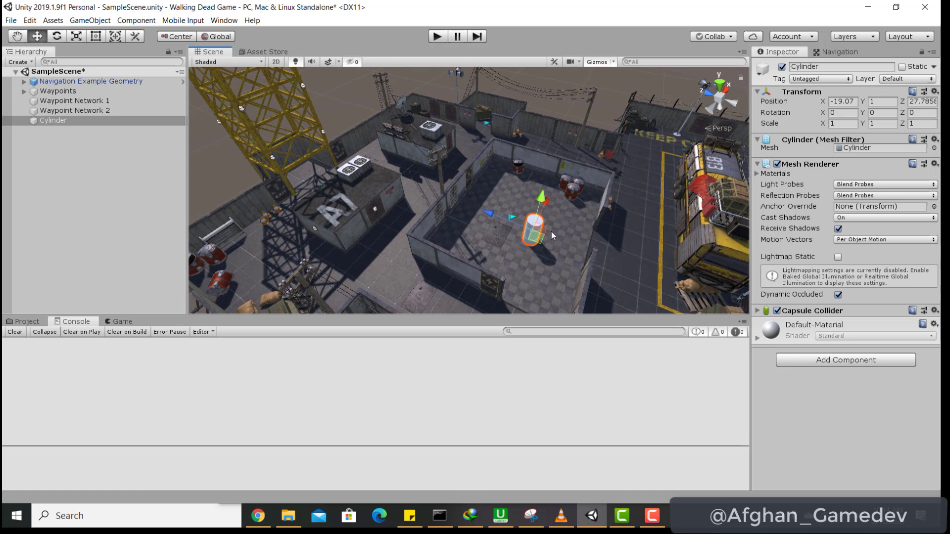
# - Switch off the cylinder's Mesh Renderer
pyautogui.click(777, 164)
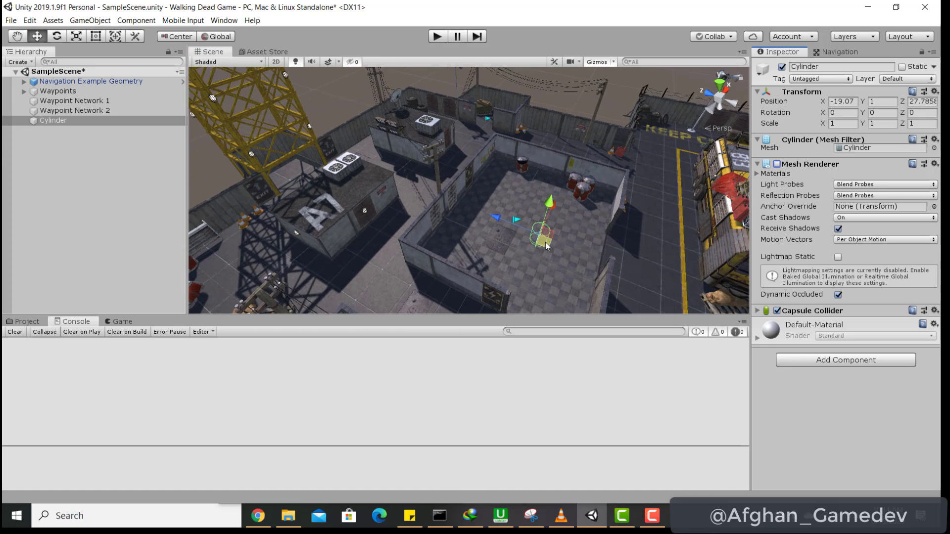
pyautogui.moveTo(603, 233)
pyautogui.mouseDown(button='right')
pyautogui.moveTo(625, 192)
pyautogui.moveTo(497, 215)
pyautogui.mouseUp(button='right')
pyautogui.scroll(2, 497, 215)
pyautogui.scroll(2, 497, 215)
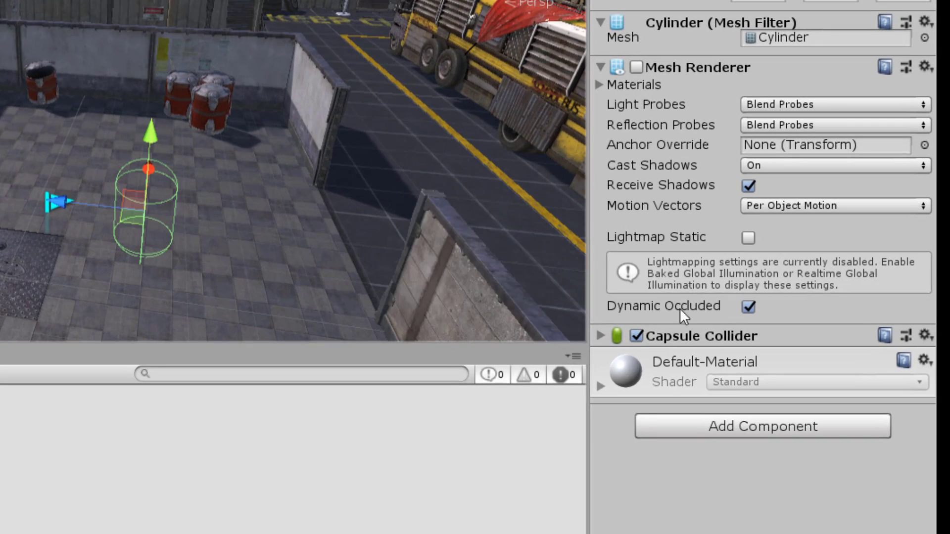
# - Remove the Capsule Collider, re-enable the Mesh Renderer, and clear the Console errors
pyautogui.click(923, 338)
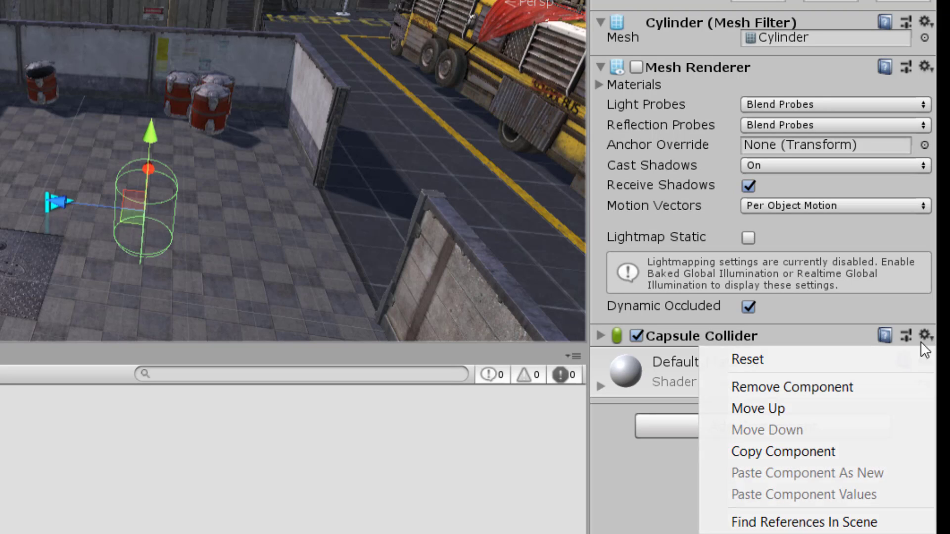
pyautogui.click(864, 386)
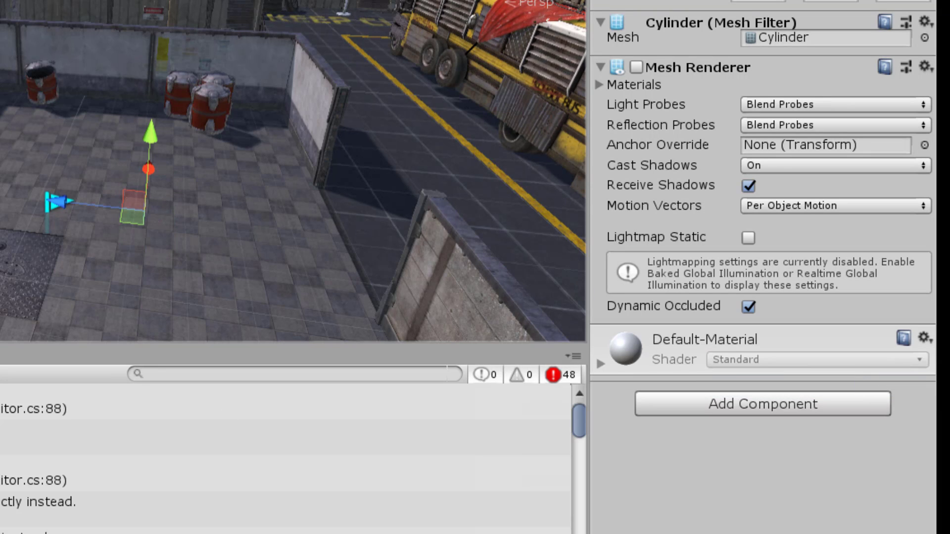
pyautogui.click(197, 401)
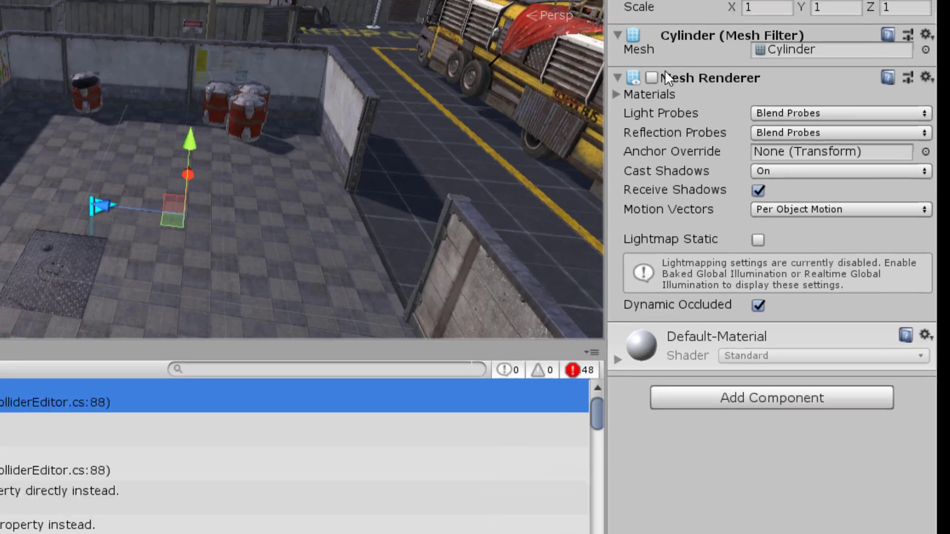
pyautogui.click(636, 67)
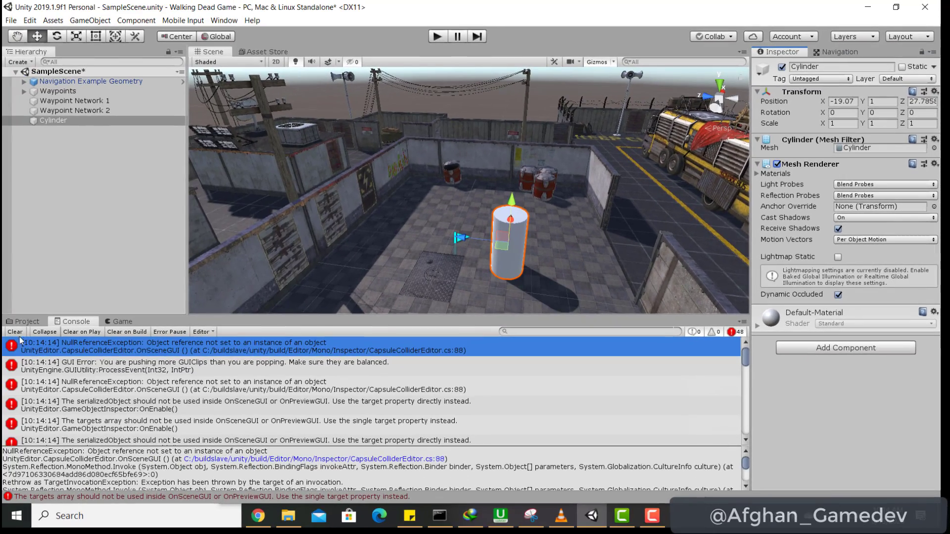
pyautogui.click(15, 332)
# - Add a Nav Mesh Agent to the Cylinder, keeping defaults of speed 3.5 and acceleration 8
pyautogui.click(863, 349)
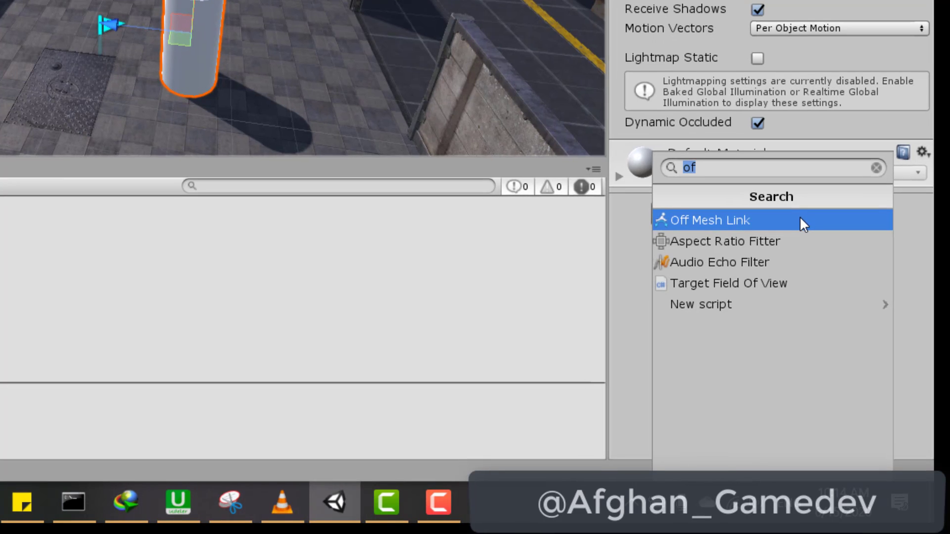
pyautogui.press('Down')
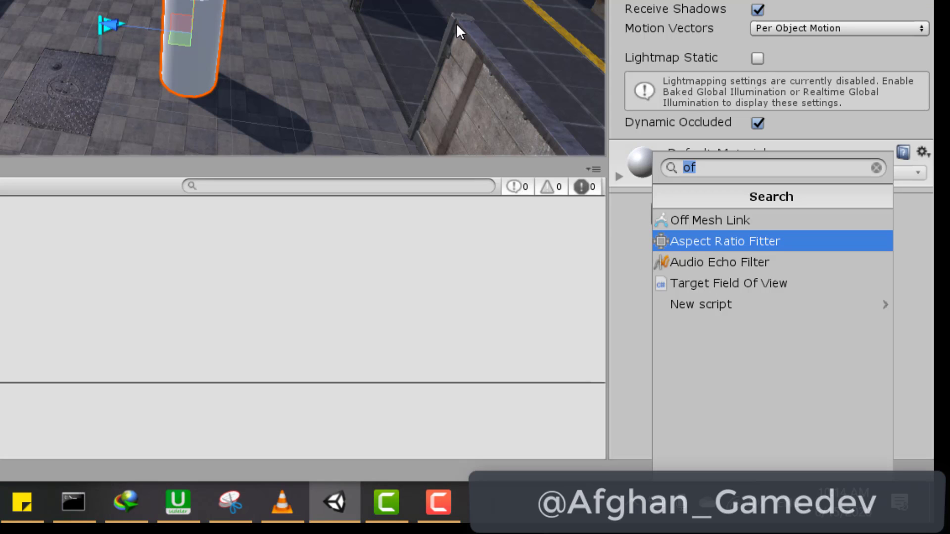
pyautogui.write('na')
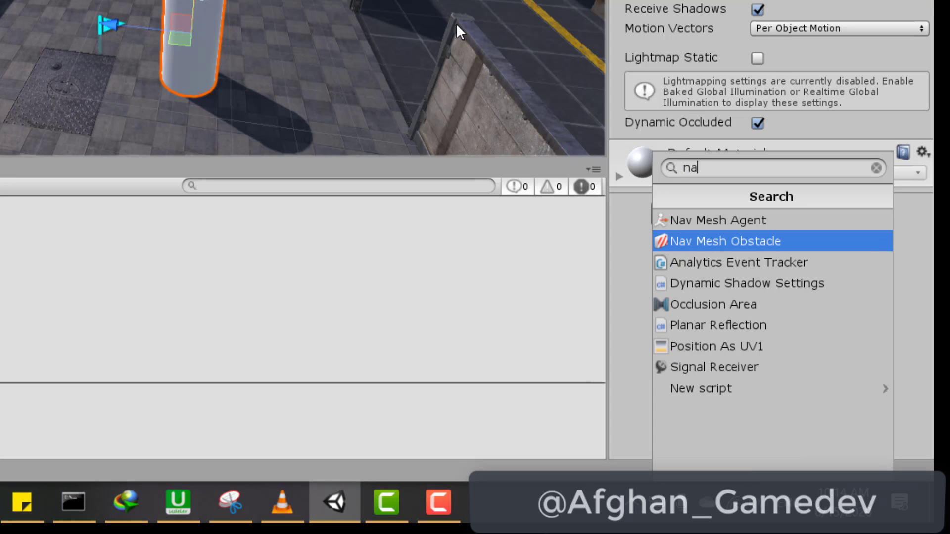
pyautogui.write('v')
pyautogui.press('Up')
pyautogui.press('Return')
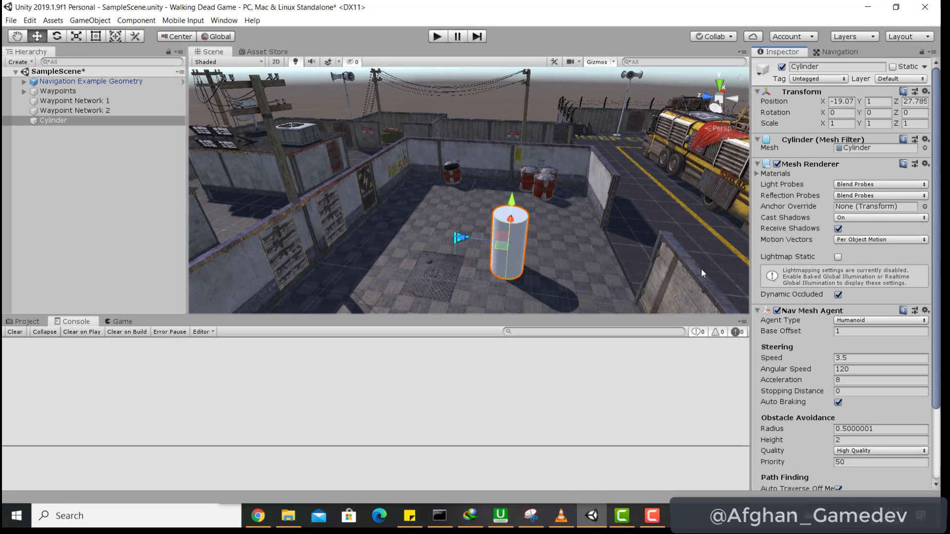
pyautogui.moveTo(613, 243)
pyautogui.mouseDown(button='right')
pyautogui.moveTo(698, 172)
pyautogui.moveTo(545, 224)
pyautogui.mouseUp(button='right')
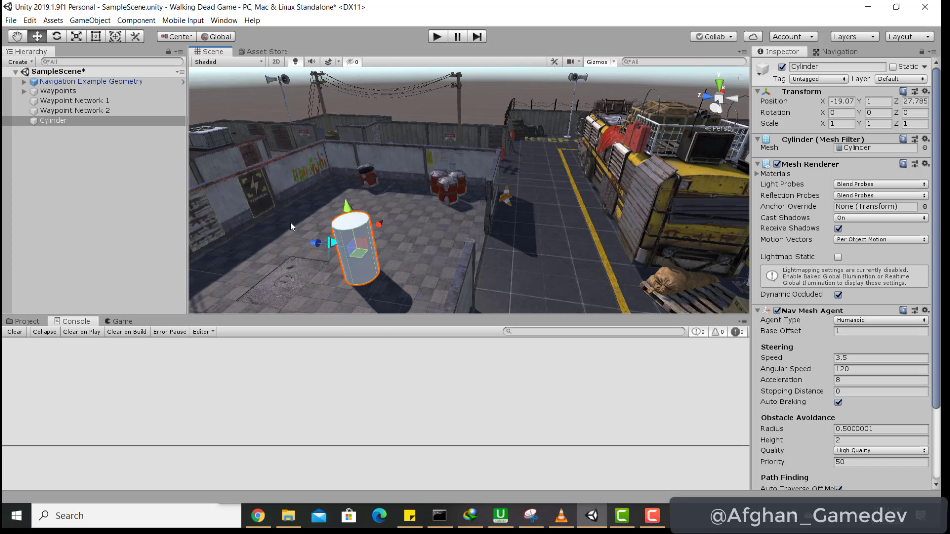
pyautogui.click(824, 54)
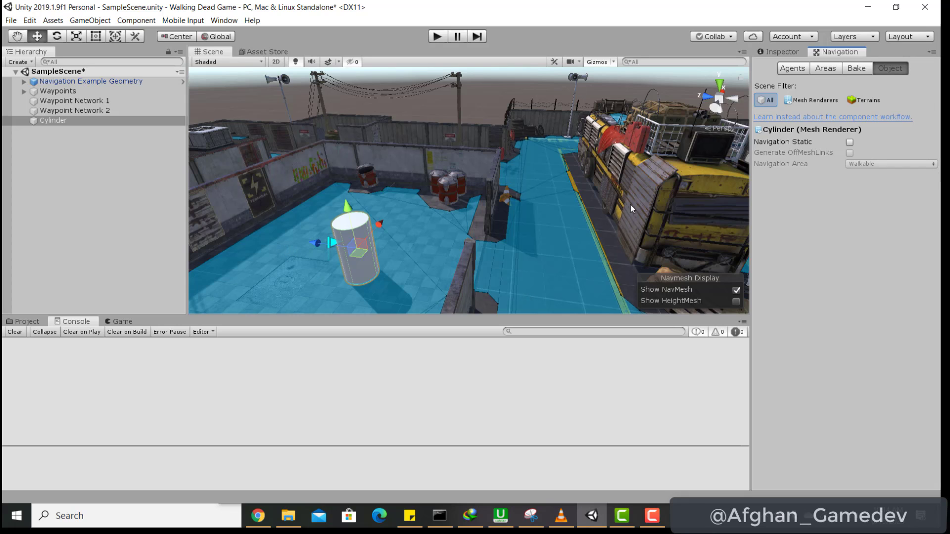
pyautogui.click(778, 53)
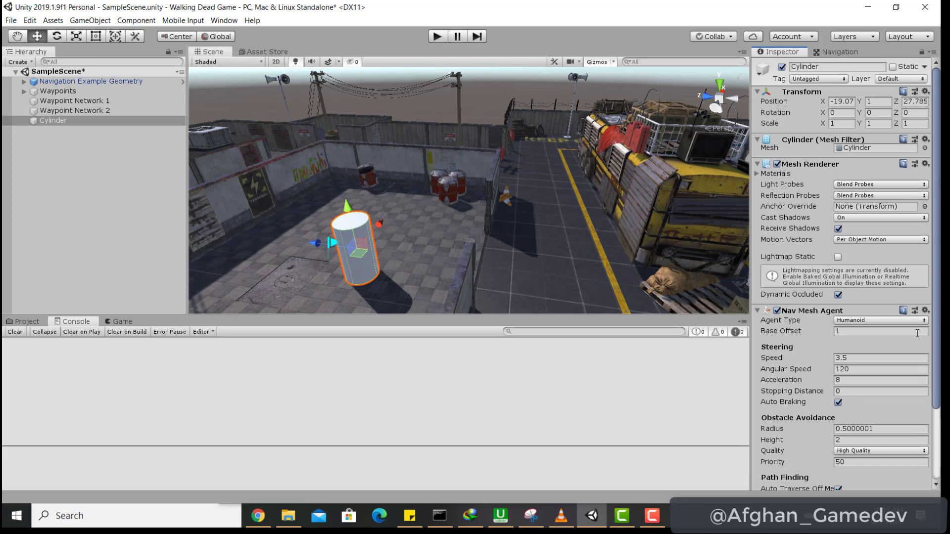
# - Keep Humanoid as the agent type and nudge the cylinder along X to -17.62
pyautogui.click(889, 322)
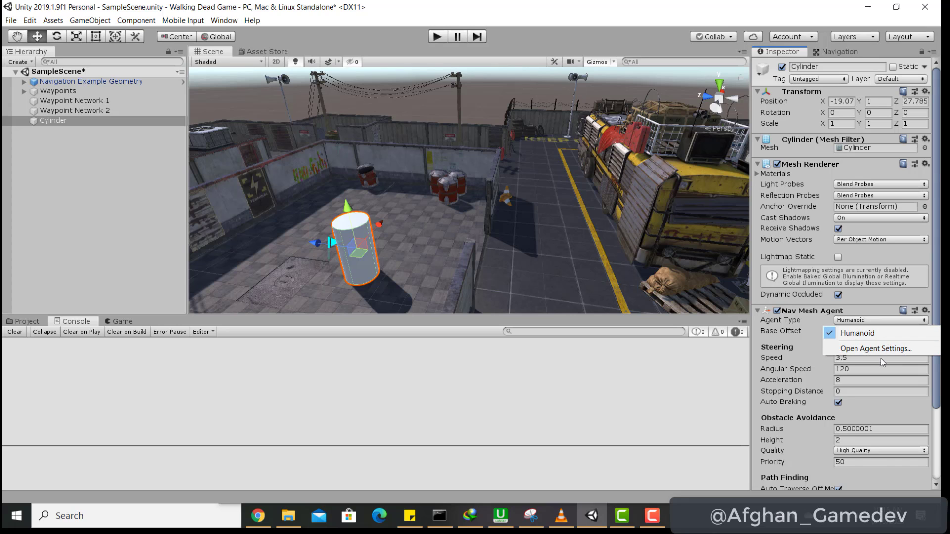
pyautogui.click(874, 331)
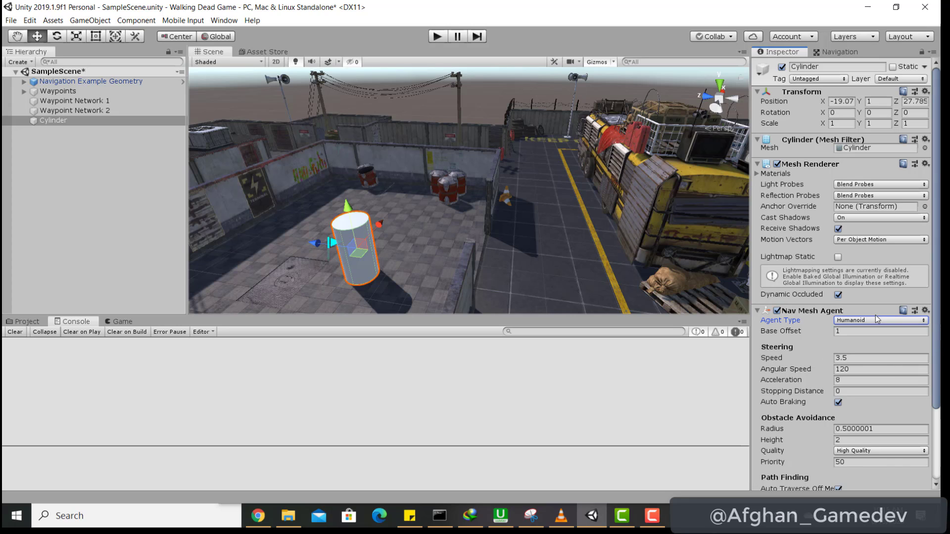
pyautogui.moveTo(377, 230); pyautogui.dragTo(404, 210)
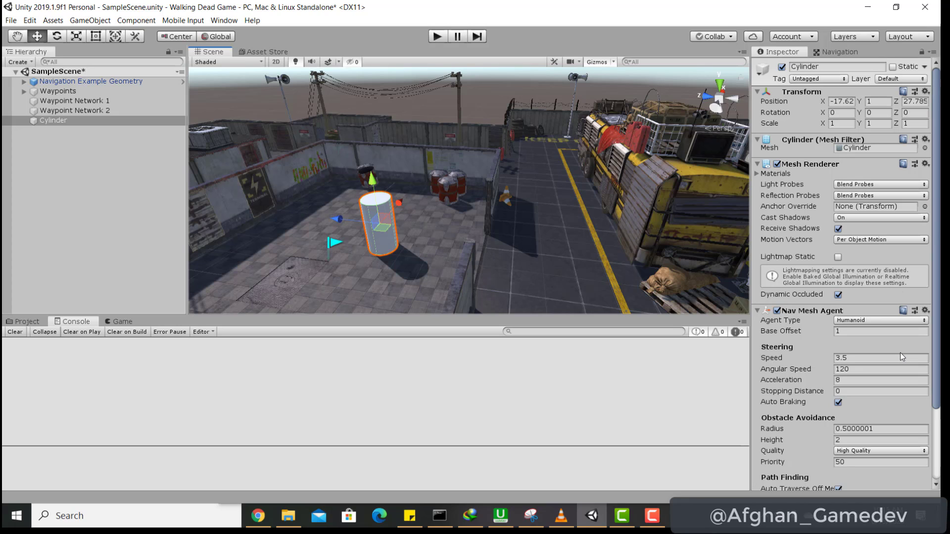
pyautogui.scroll(-3, 900, 352)
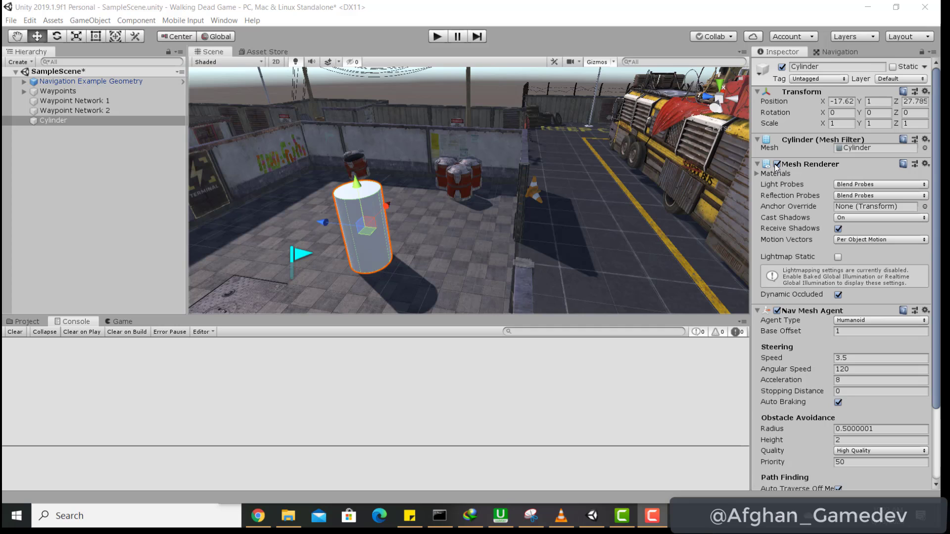
# - Set the Nav Mesh Agent's Base Offset to 0.31 and run the scene in Play mode
pyautogui.click(778, 164)
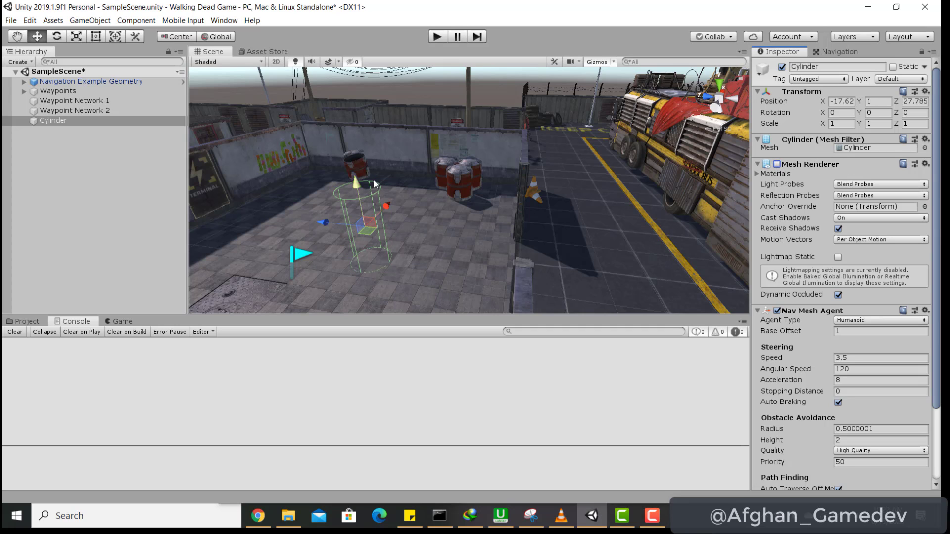
pyautogui.scroll(-3, 821, 320)
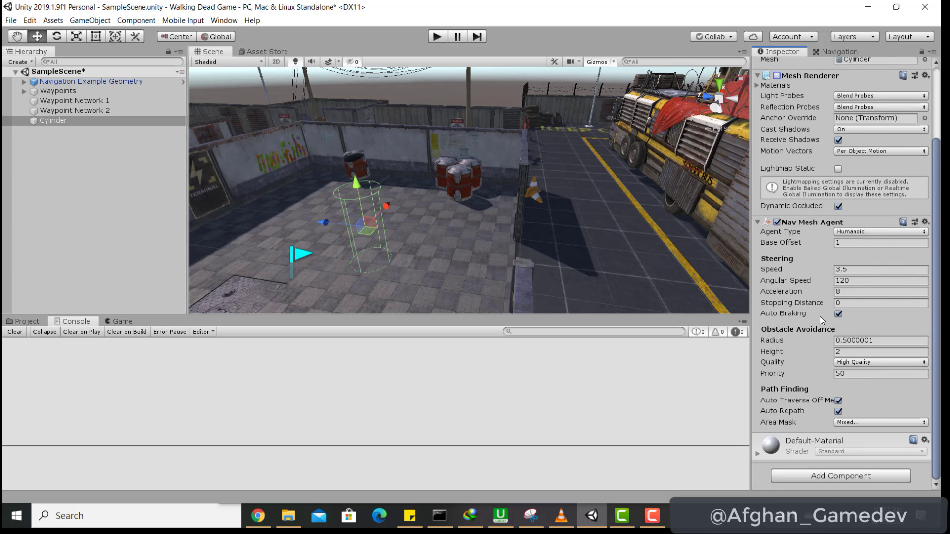
pyautogui.scroll(3, 826, 148)
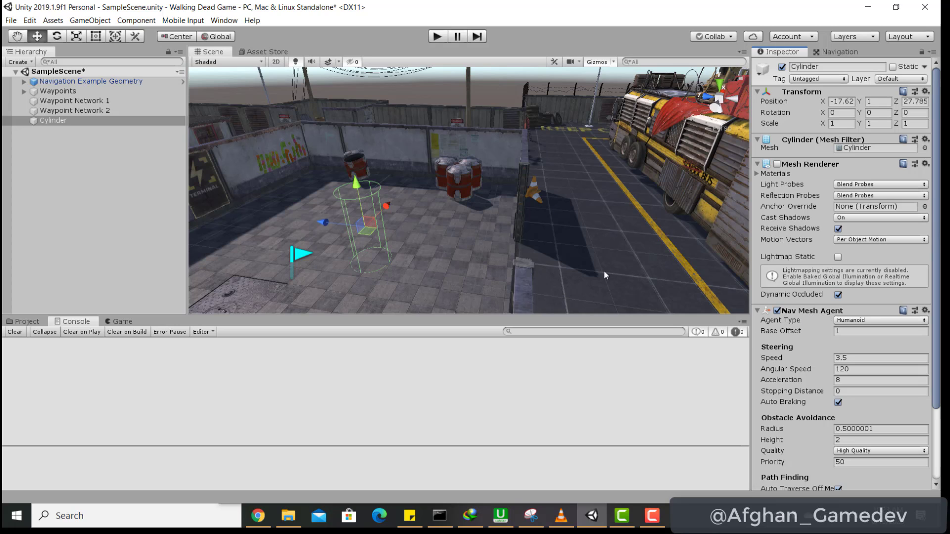
pyautogui.click(768, 164)
pyautogui.click(777, 163)
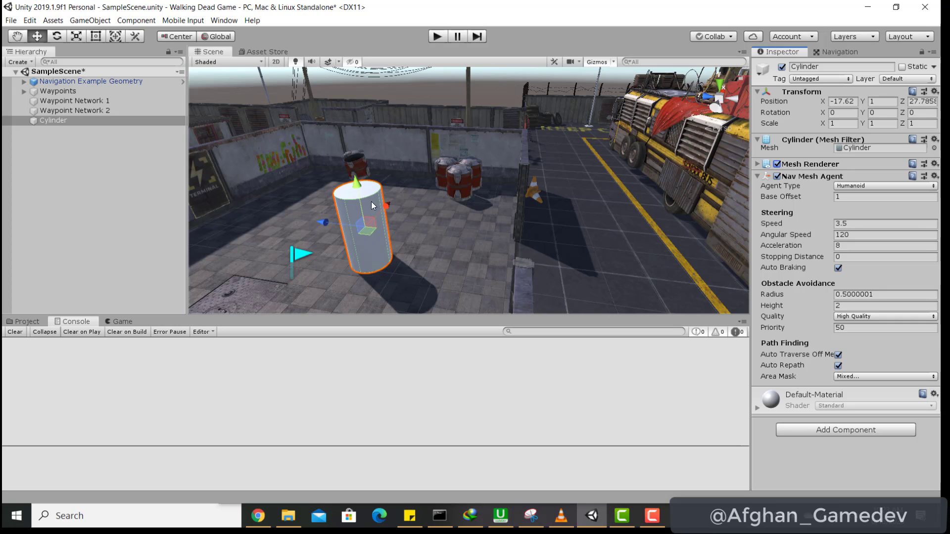
pyautogui.moveTo(822, 198); pyautogui.dragTo(806, 198)
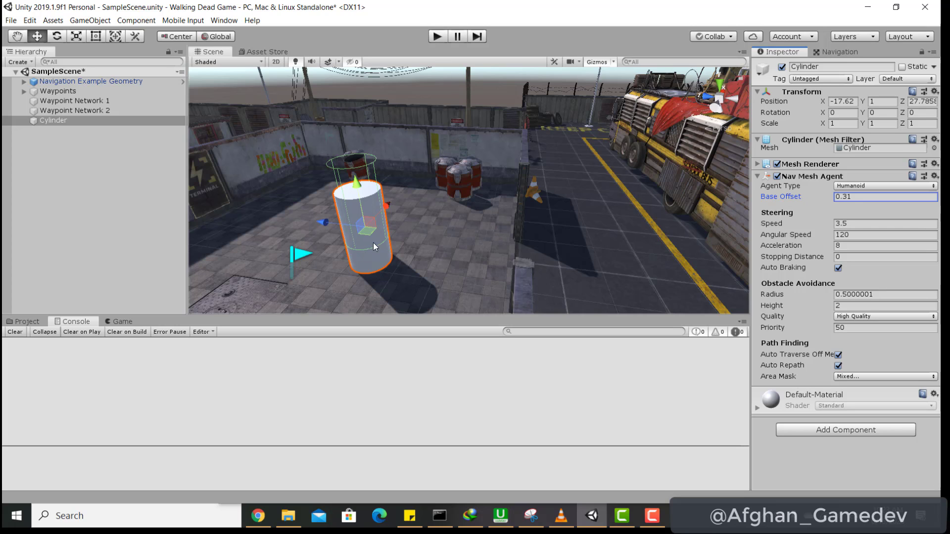
pyautogui.click(435, 36)
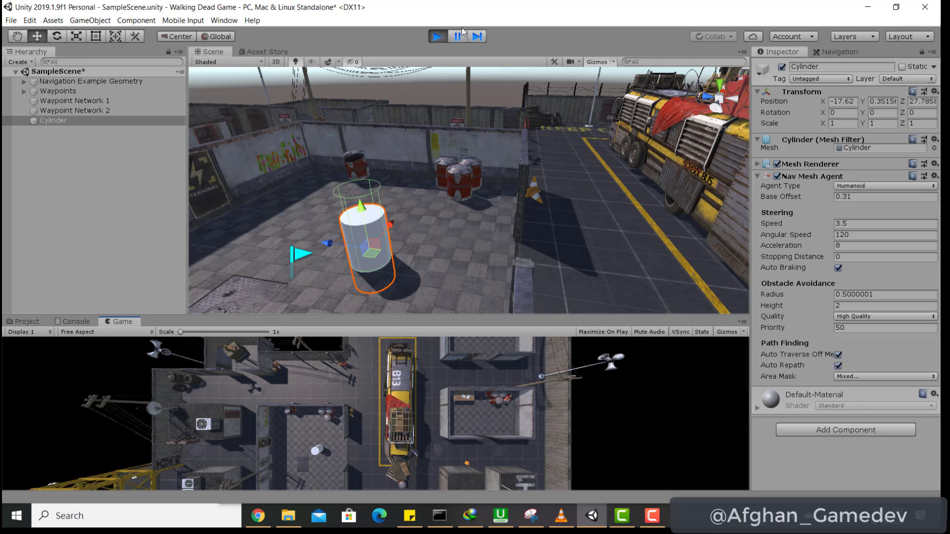
# - Stop Play mode, returning to the editor with Base Offset back at 1
pyautogui.click(438, 37)
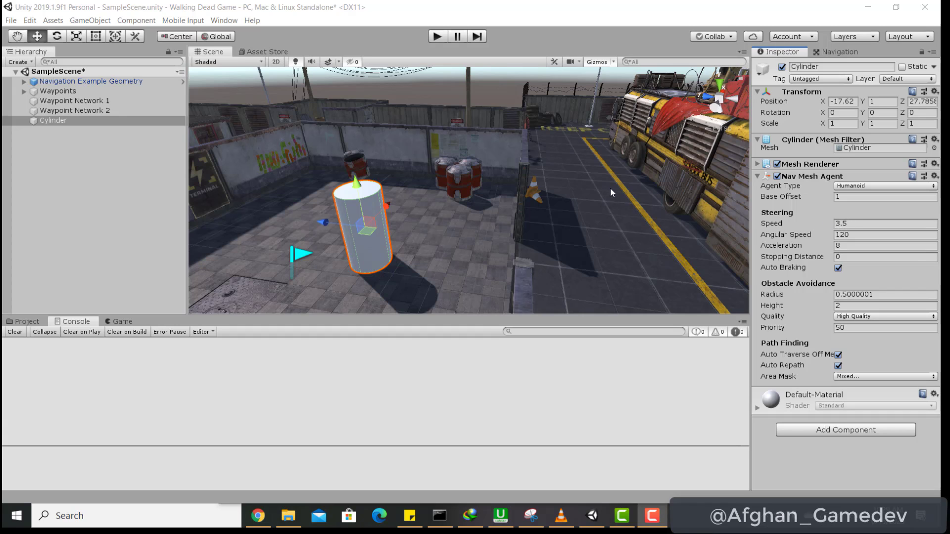
# - Move the cylinder right and test Acceleration and Stopping Distance, returning stopping distance to 0
pyautogui.click(836, 245)
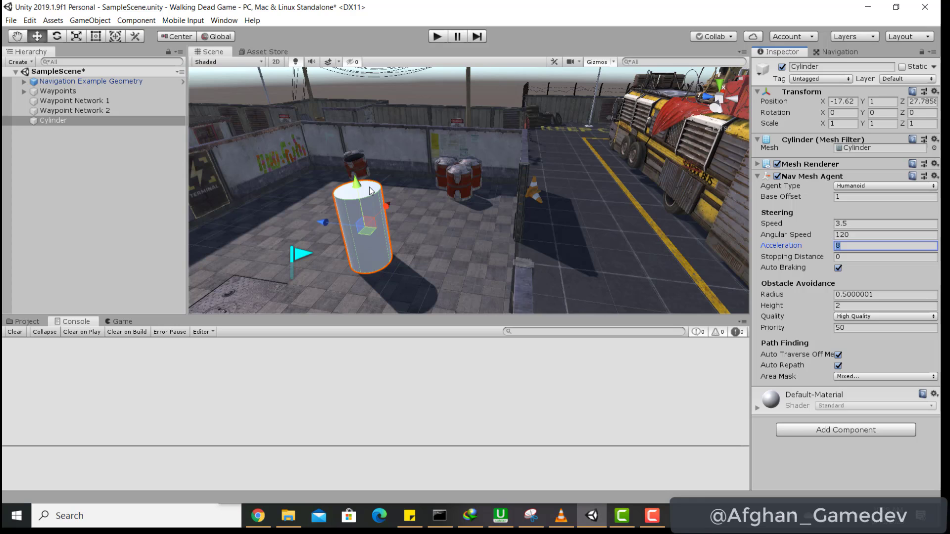
pyautogui.press('Return')
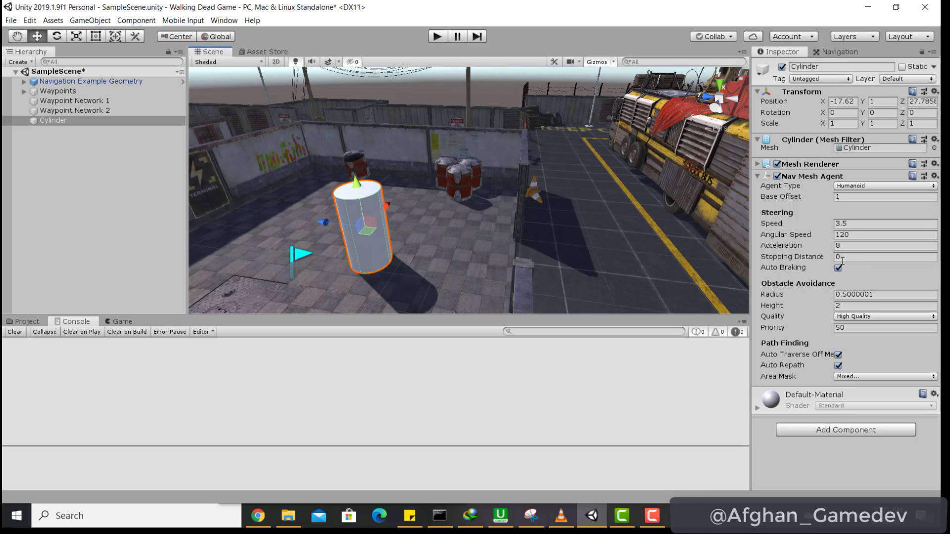
pyautogui.moveTo(322, 227); pyautogui.dragTo(450, 216)
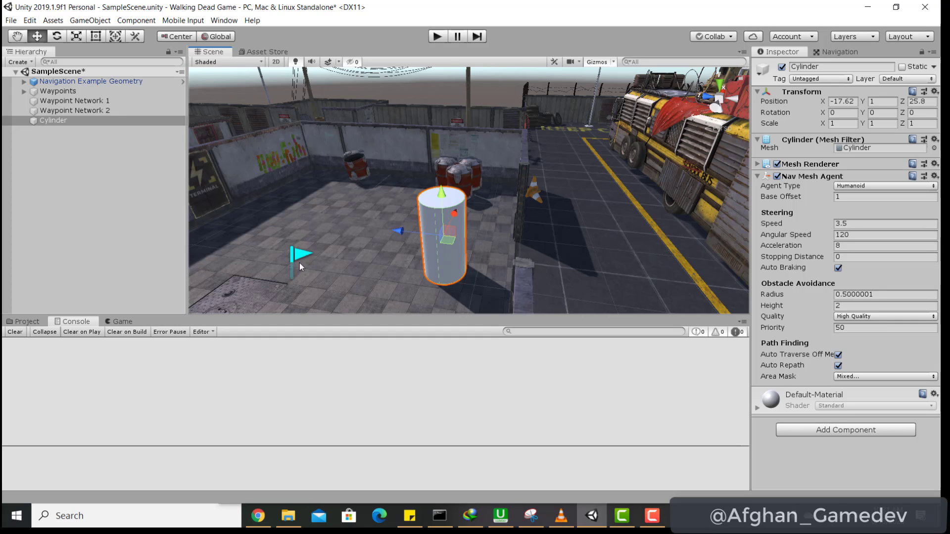
pyautogui.click(899, 256)
pyautogui.write('2')
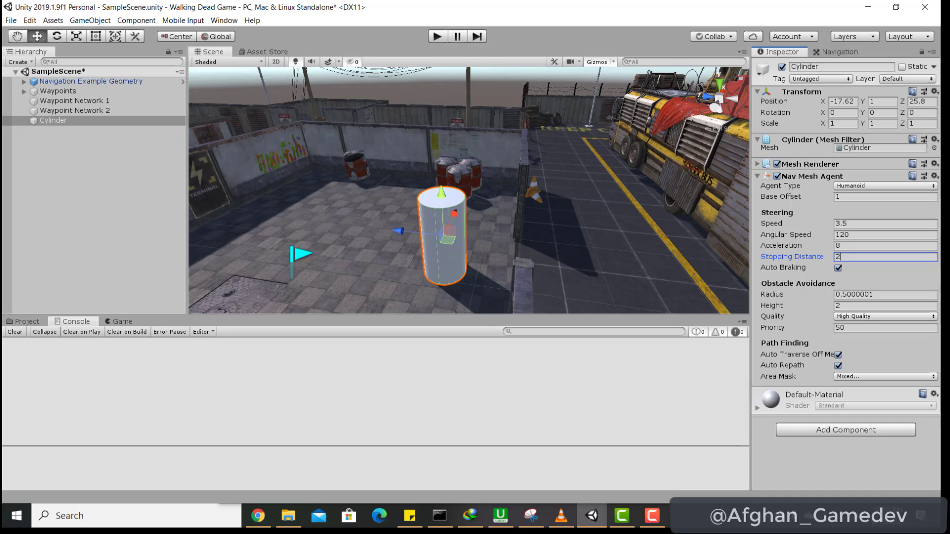
pyautogui.click(829, 262)
pyautogui.write('0')
# - Move the cylinder back near the cyan flag at Z 29.74 and undo a radius/height change
pyautogui.moveTo(399, 230); pyautogui.dragTo(246, 237)
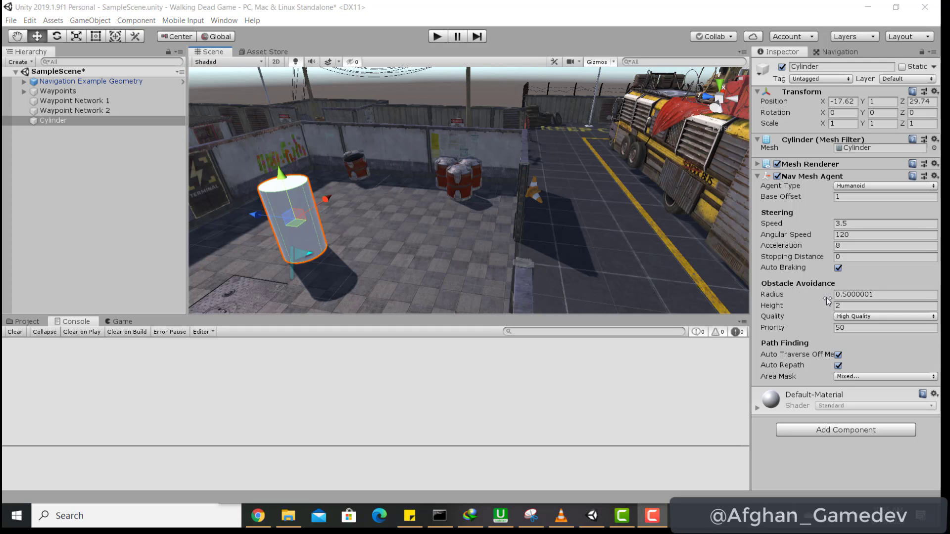
pyautogui.moveTo(797, 295); pyautogui.dragTo(821, 309)
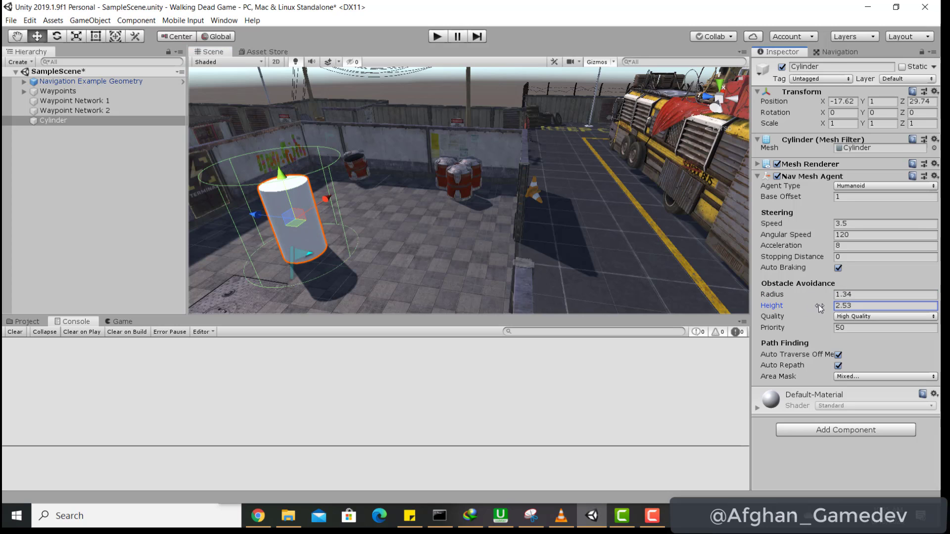
pyautogui.hotkey('ctrl', 'z')
pyautogui.hotkey('ctrl', 'z')
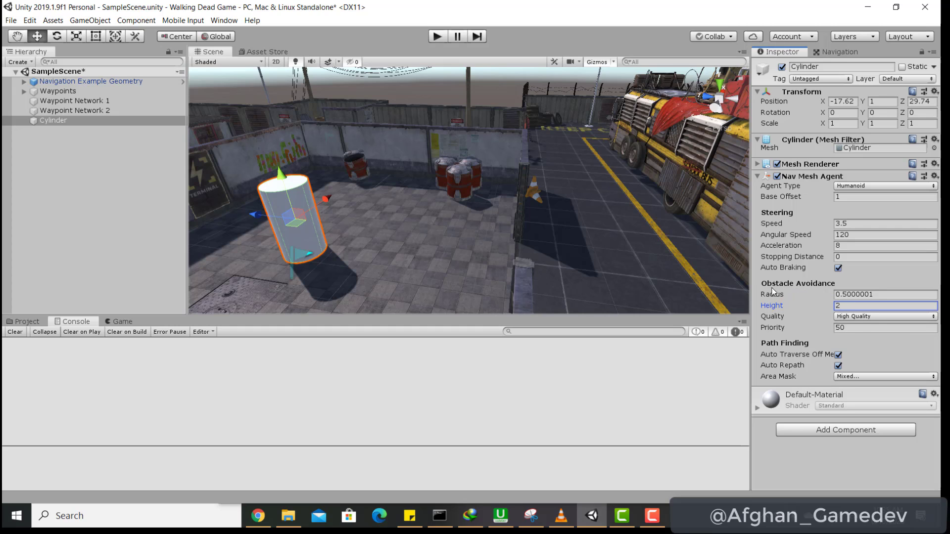
# - Duplicate the Cylinder as Cylinder (1), place it beside the original, and reselect the original
pyautogui.click(91, 121)
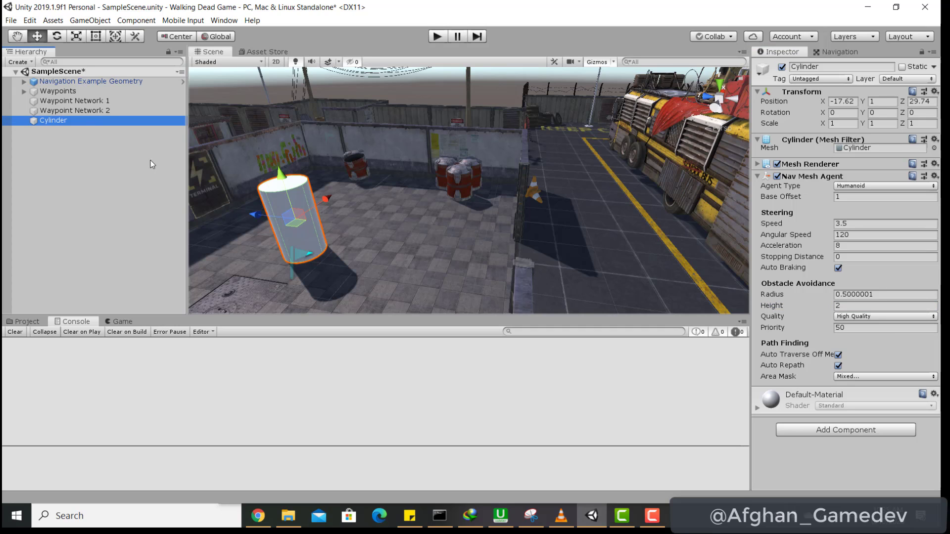
pyautogui.hotkey('ctrl', 'd')
pyautogui.moveTo(255, 214); pyautogui.dragTo(320, 221)
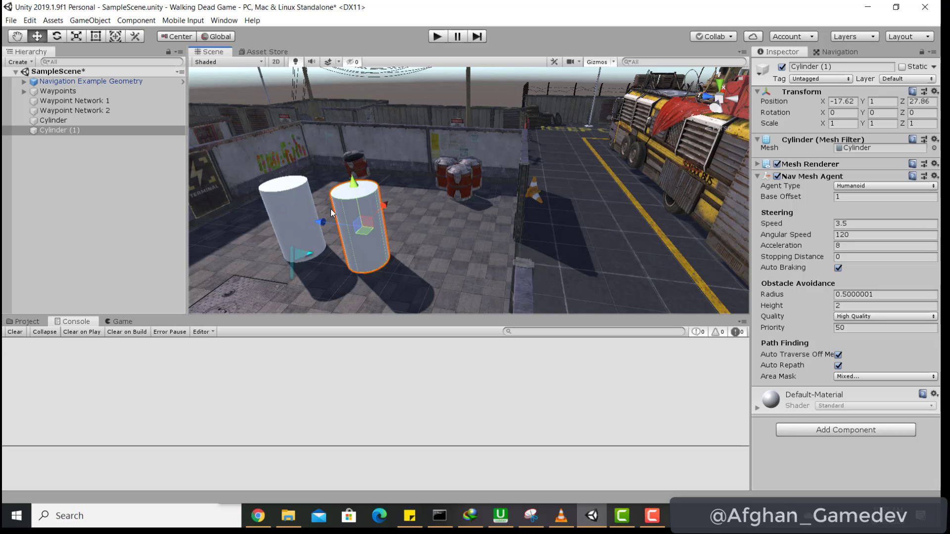
pyautogui.click(91, 121)
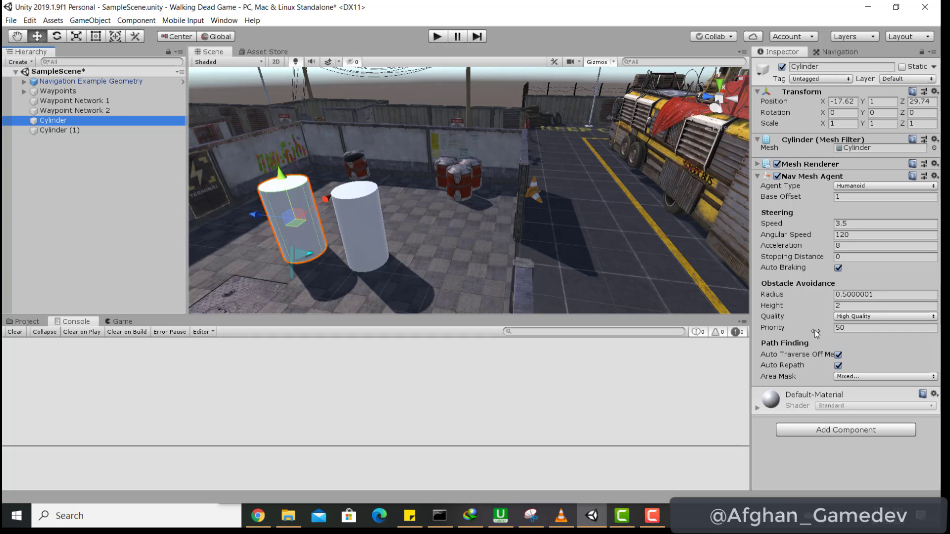
# - Raise the original Cylinder's Nav Mesh Agent Priority from 50 to 99
pyautogui.moveTo(814, 331); pyautogui.dragTo(860, 327)
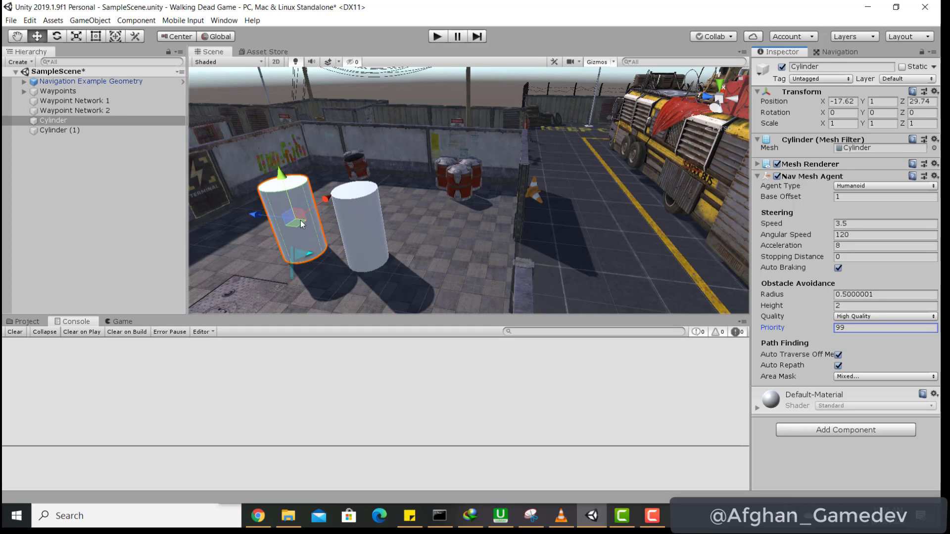
pyautogui.press('F9')
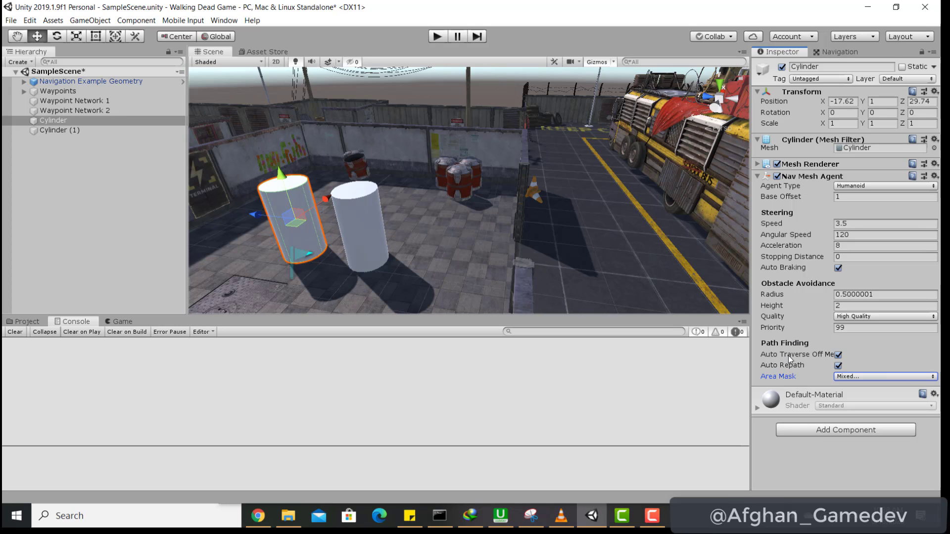
pyautogui.click(837, 355)
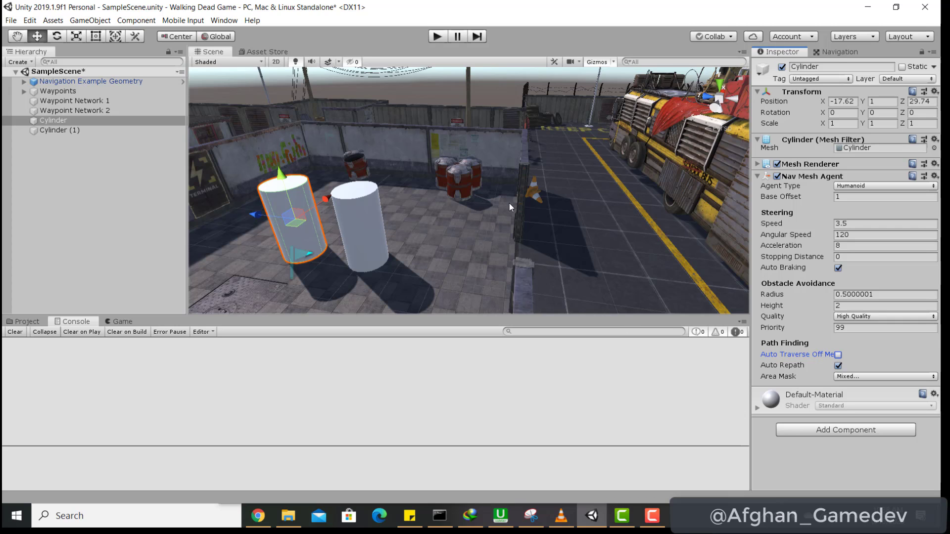
pyautogui.click(838, 356)
pyautogui.click(838, 365)
pyautogui.click(838, 367)
pyautogui.click(855, 378)
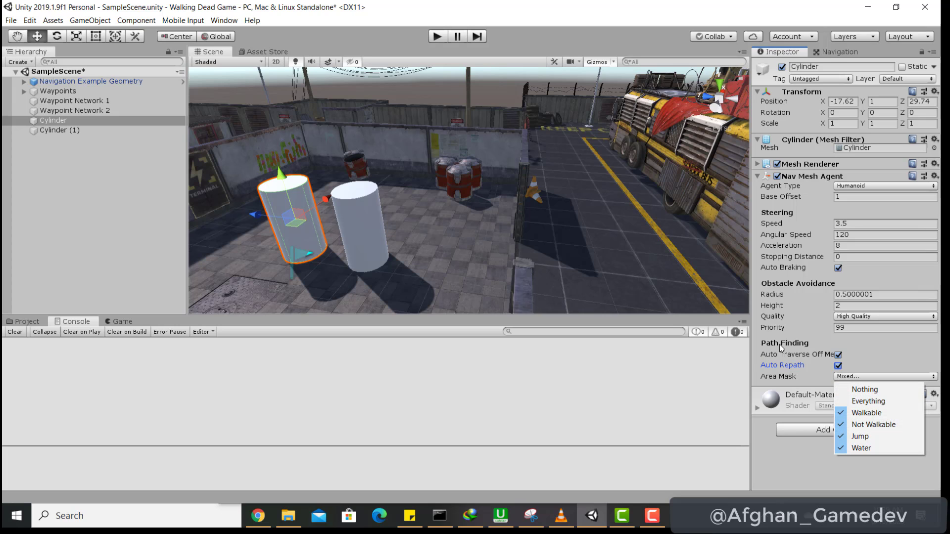
pyautogui.click(797, 376)
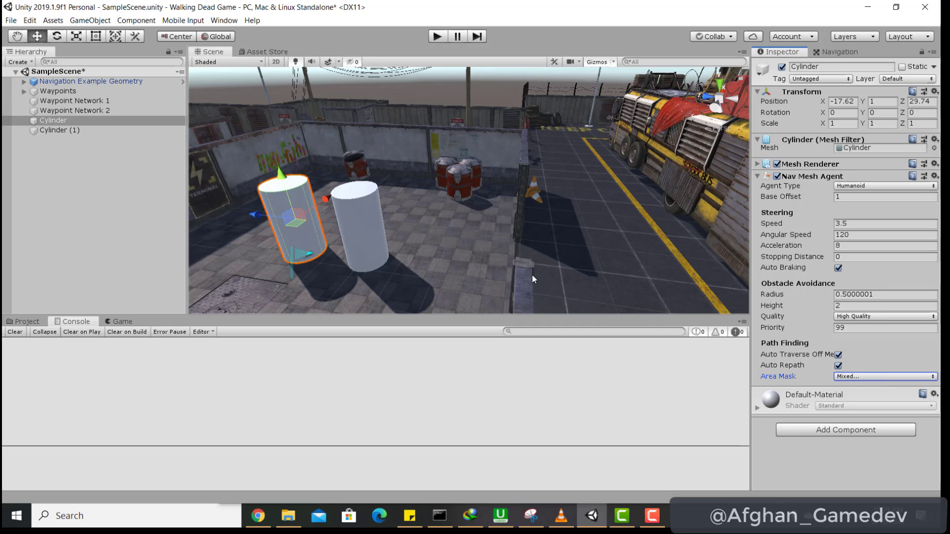
# - Delete the duplicate Cylinder (1) and select the original Cylinder
pyautogui.rightClick(56, 131)
pyautogui.click(94, 191)
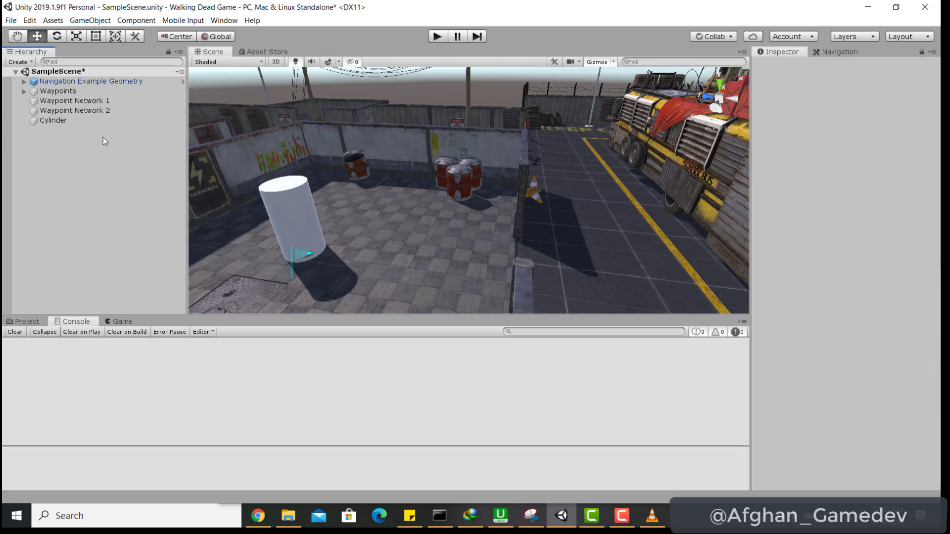
pyautogui.click(90, 121)
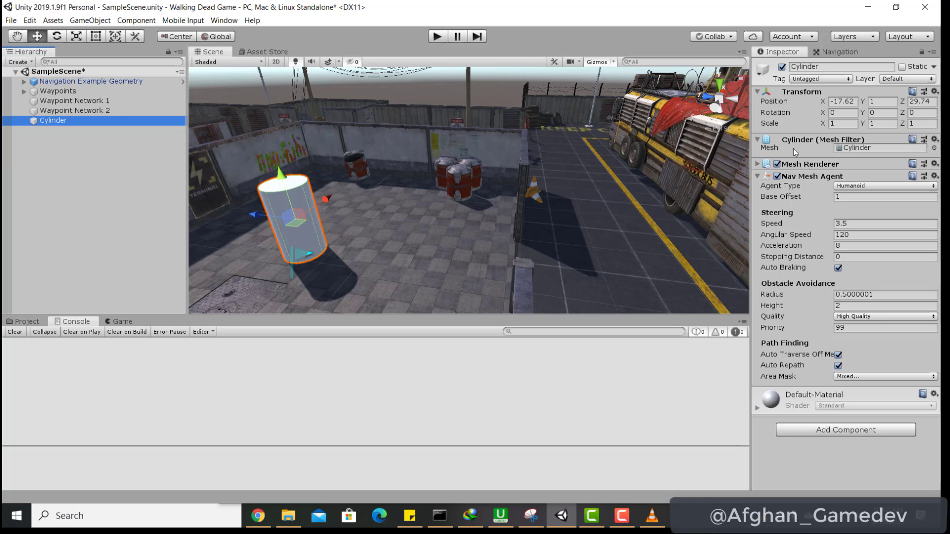
# - Open the Navigation Example folder in the Project window
pyautogui.click(22, 323)
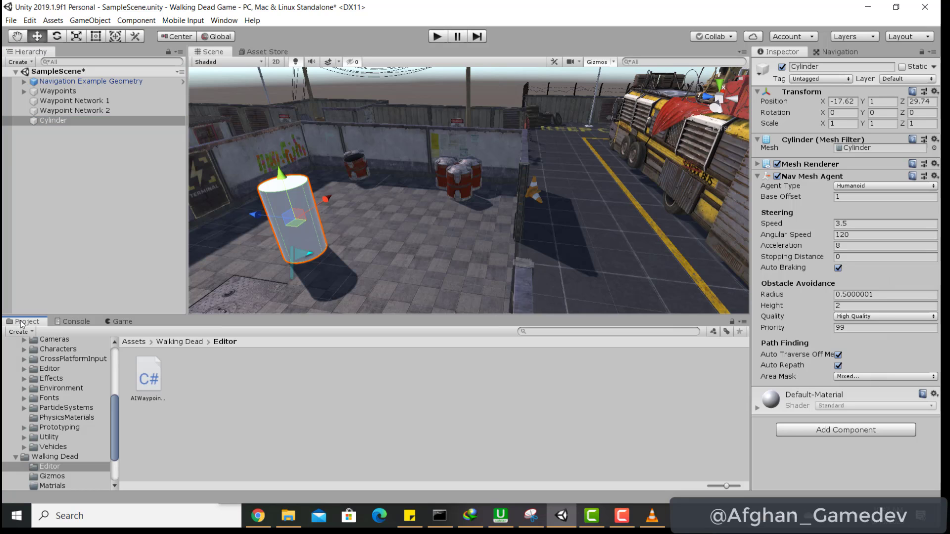
pyautogui.scroll(3, 74, 425)
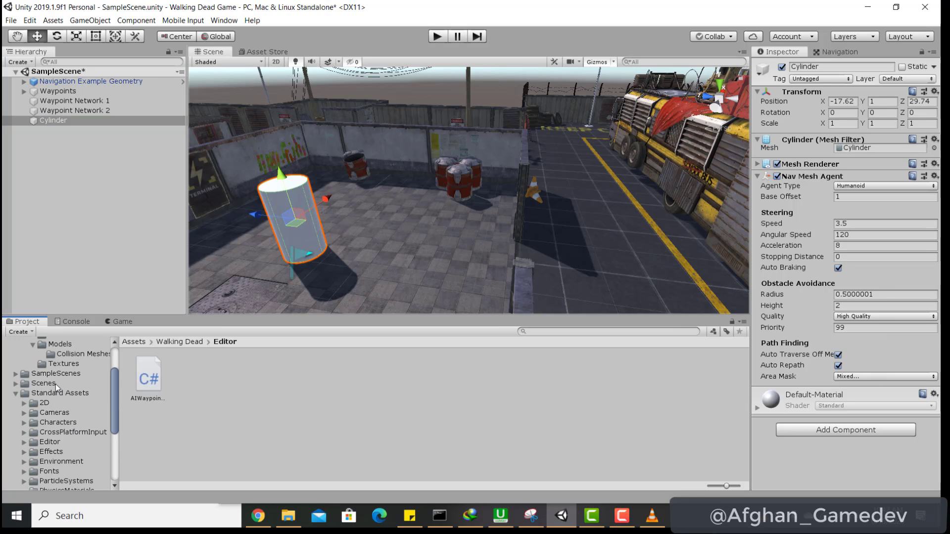
pyautogui.scroll(3, 55, 380)
pyautogui.click(54, 370)
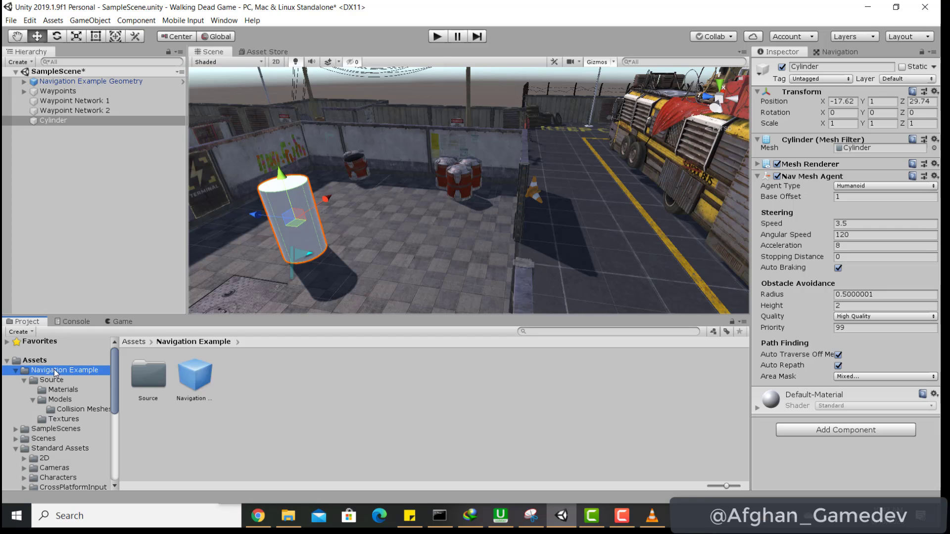
# - Create a C# script named NavMeshExample in Navigation Example and open it in Visual Studio
pyautogui.rightClick(246, 382)
pyautogui.moveTo(332, 136)
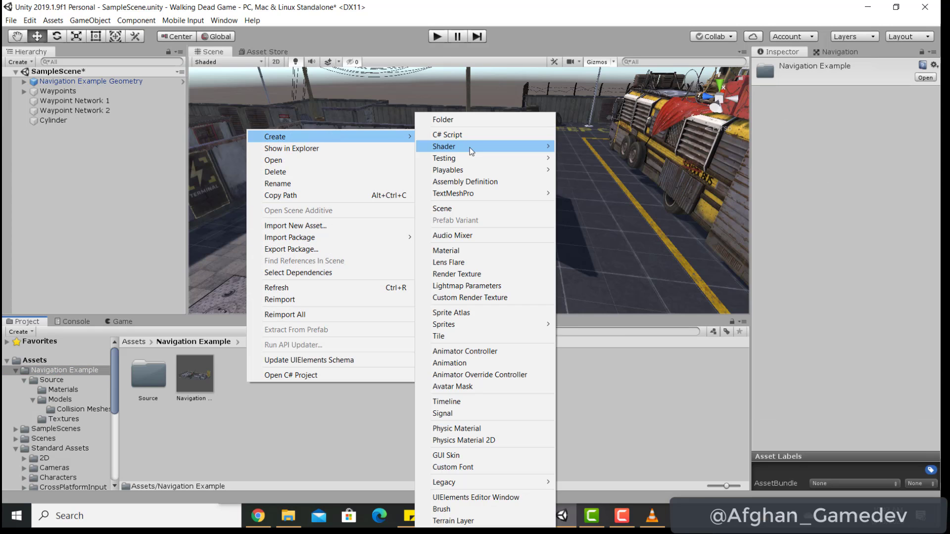
pyautogui.click(474, 138)
pyautogui.write('NA')
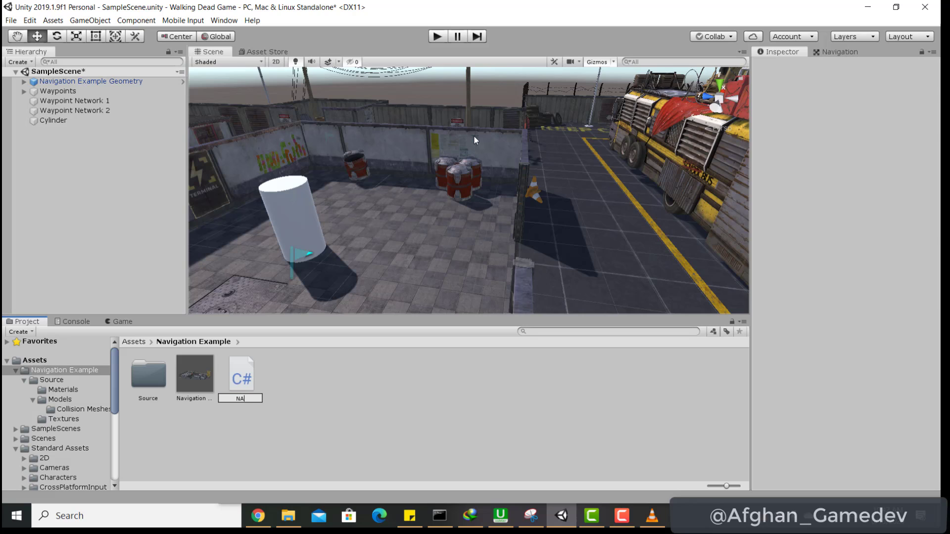
pyautogui.write('v')
pyautogui.write('Mesh')
pyautogui.write('Example')
pyautogui.press('Return')
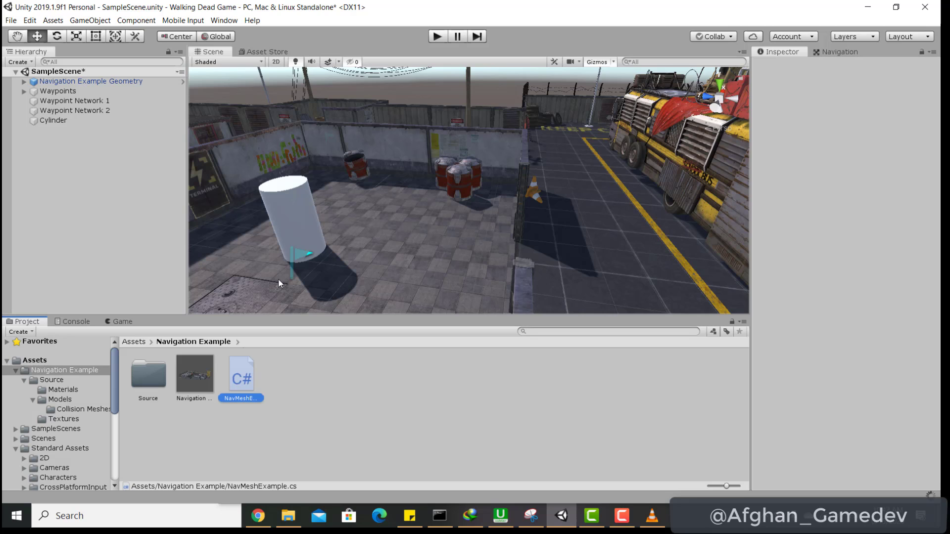
pyautogui.click(50, 120)
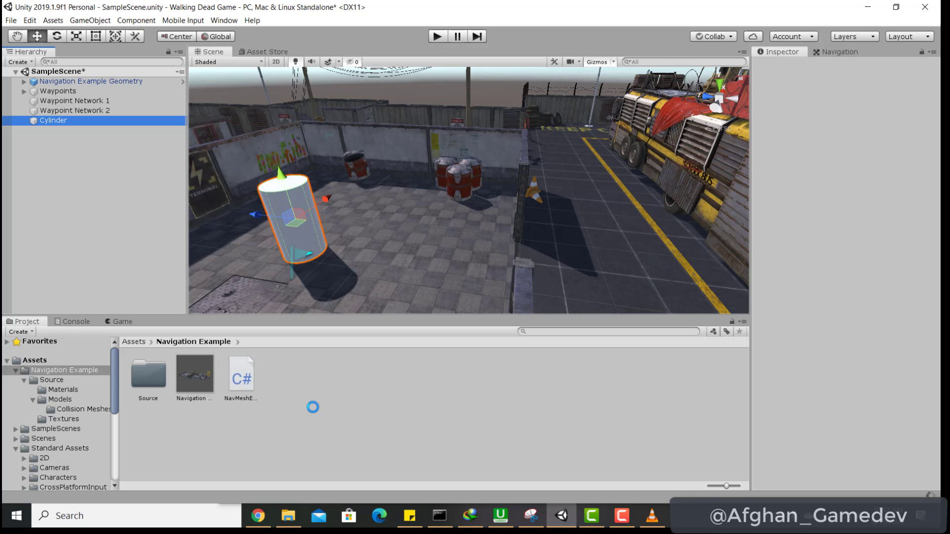
pyautogui.doubleClick(242, 379)
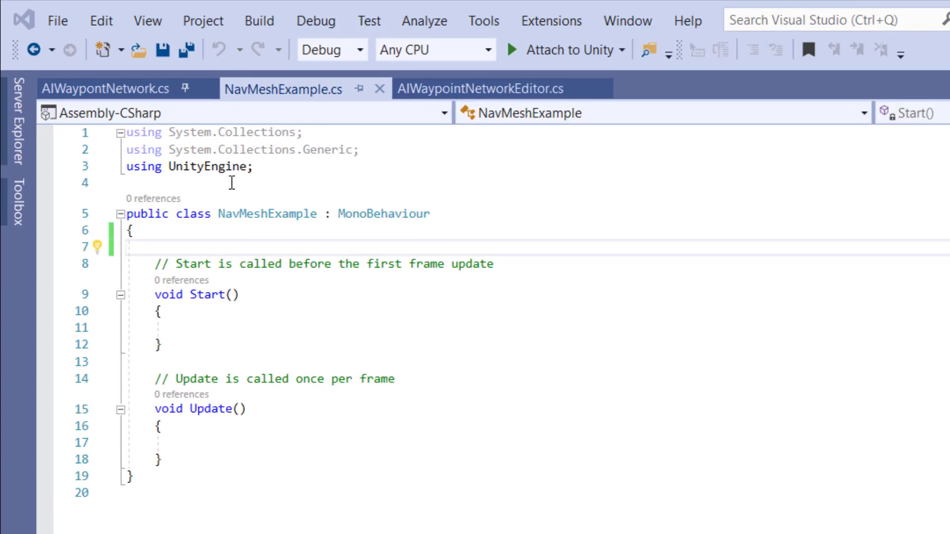
# - Add the directive 'using UnityEngine.AI;' at the top of the script
pyautogui.click(131, 102)
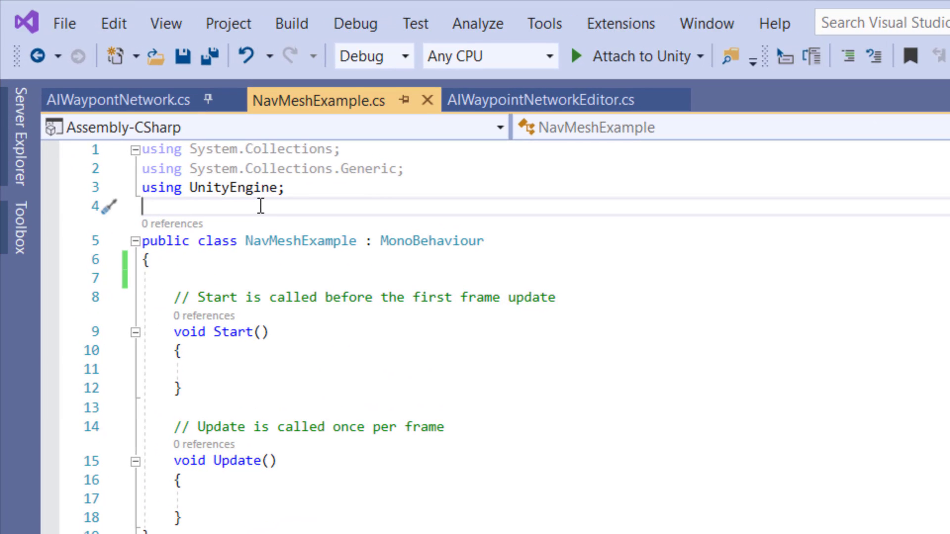
pyautogui.write('using A')
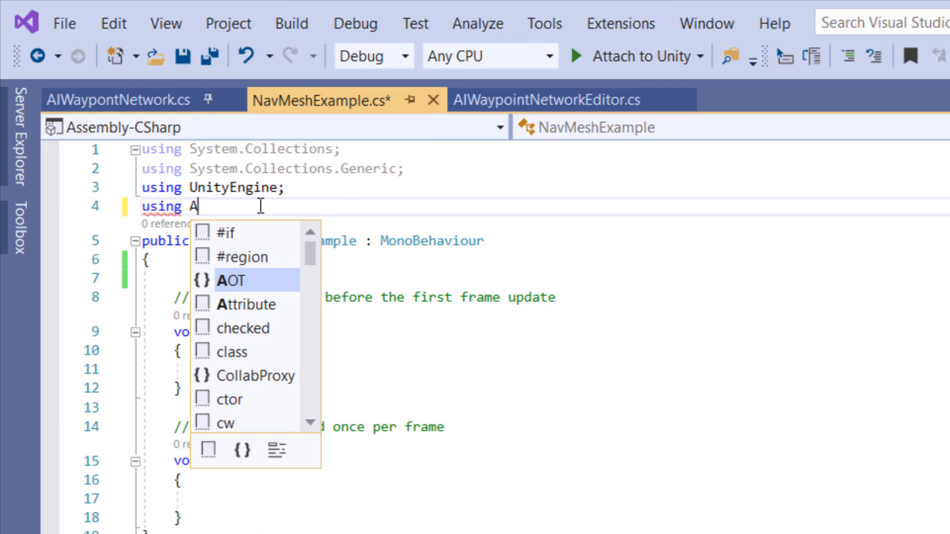
pyautogui.press('BackSpace')
pyautogui.write('Uni')
pyautogui.press('Down')
pyautogui.press('Down')
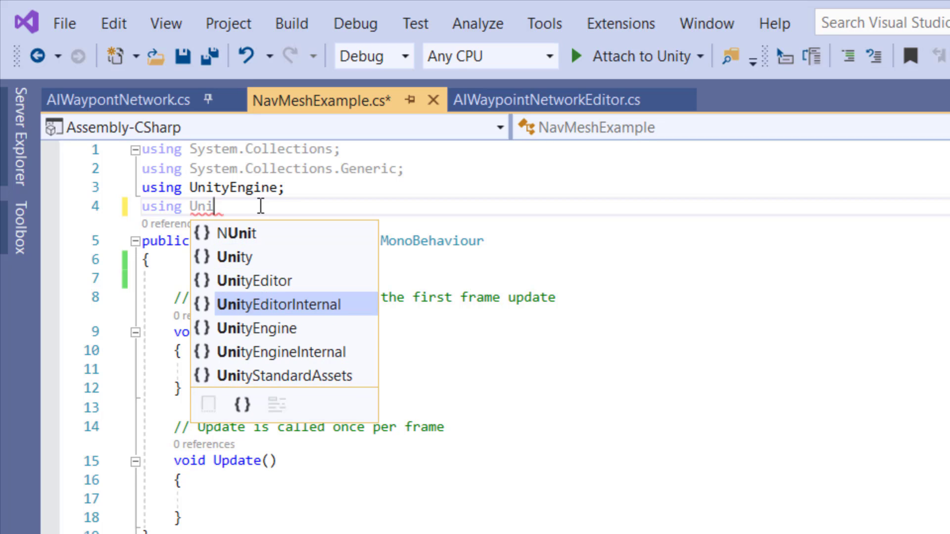
pyautogui.press('Down')
pyautogui.press('Tab')
pyautogui.write('.A')
pyautogui.press('Down')
pyautogui.write(';')
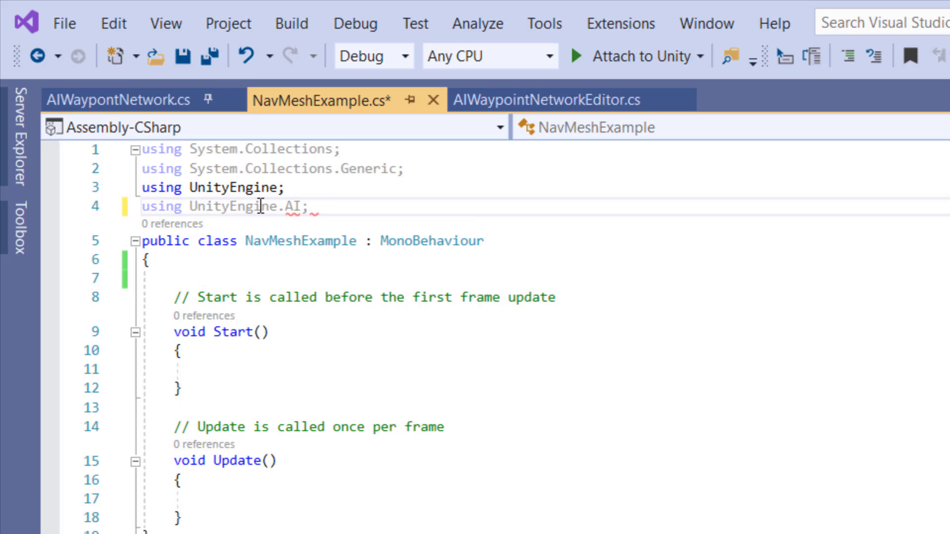
# - Declare a private NavMeshAgent field named navMeshAgent in the class
pyautogui.press('Down')
pyautogui.press('Down')
pyautogui.press('Down')
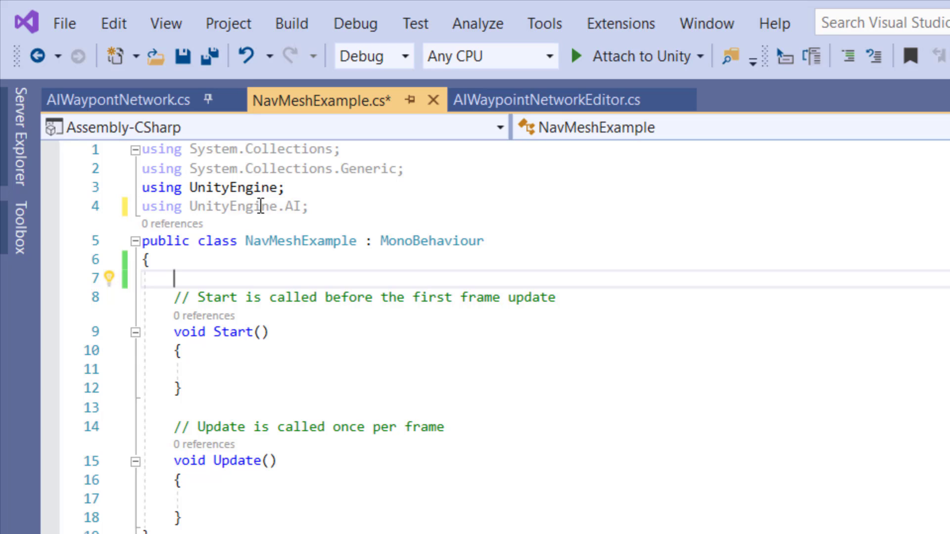
pyautogui.write('pr ')
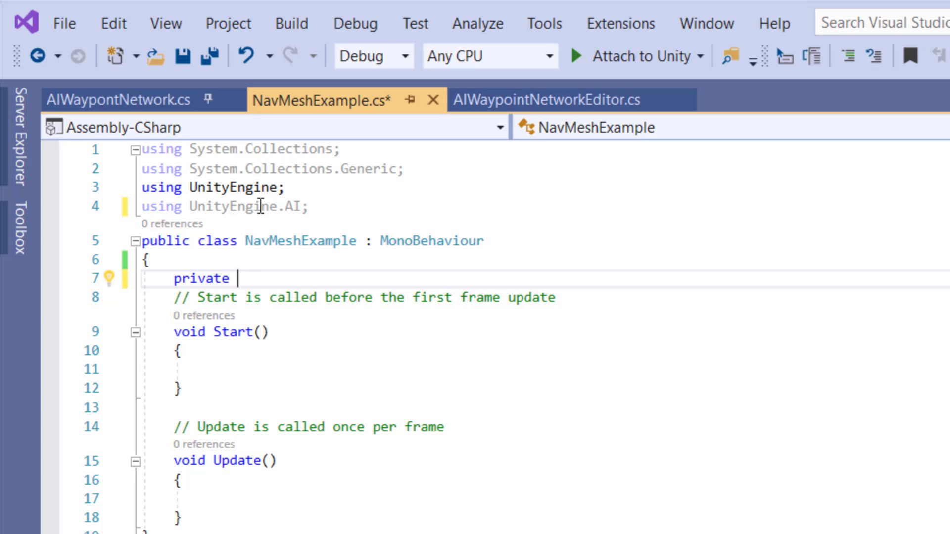
pyautogui.write('Navm')
pyautogui.press('Tab')
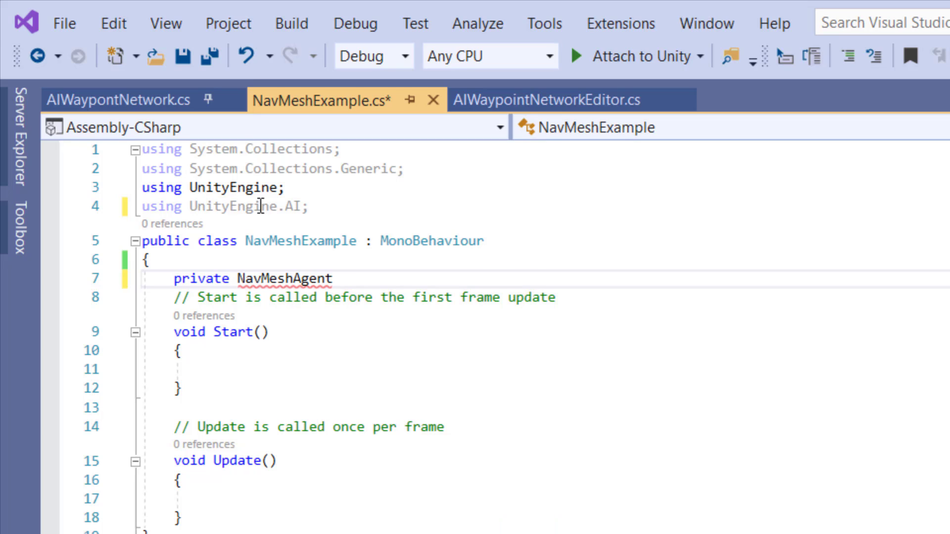
pyautogui.write(' n')
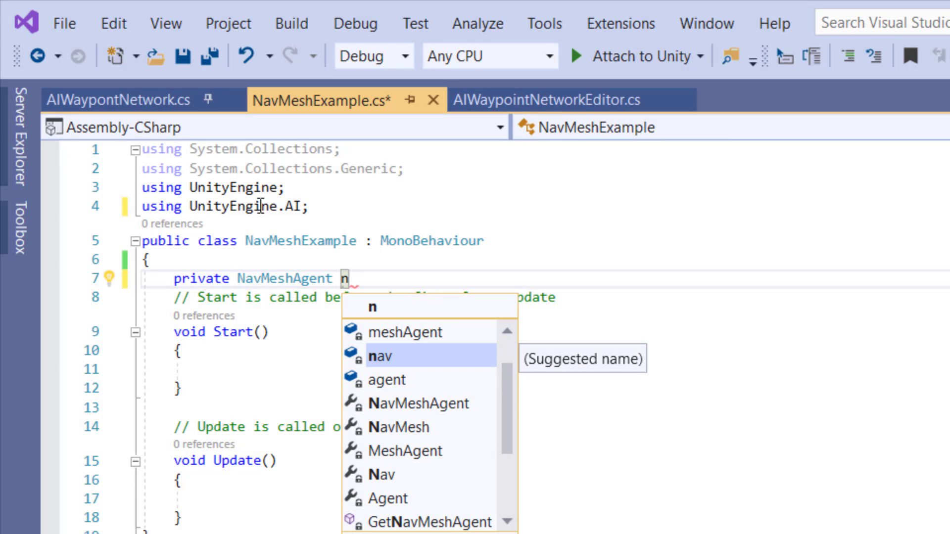
pyautogui.write('avMeshAgent;')
pyautogui.press('Down')
pyautogui.press('Down')
pyautogui.press('Down')
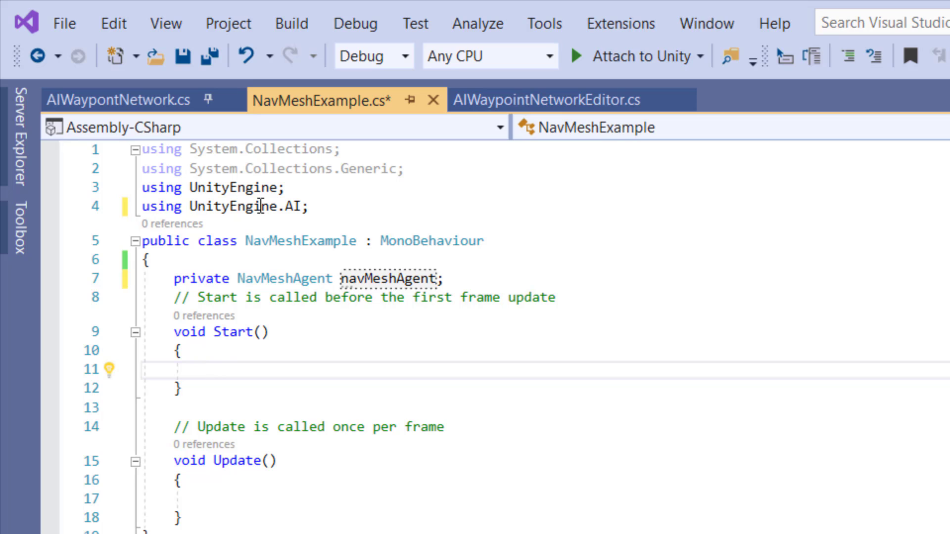
# - In Start, assign navMeshAgent = GetComponent<NavMeshAgent>(); and save the script
pyautogui.write('nav')
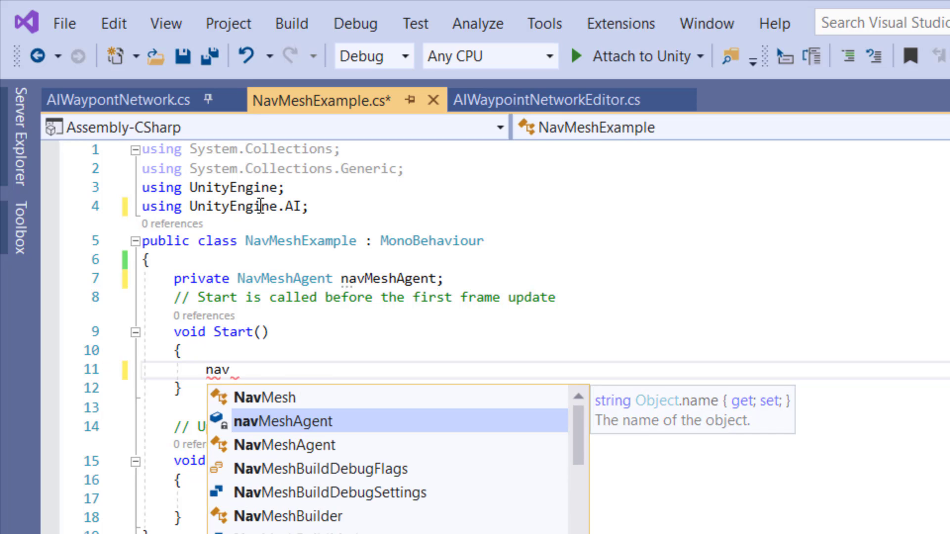
pyautogui.write('m')
pyautogui.press('Down')
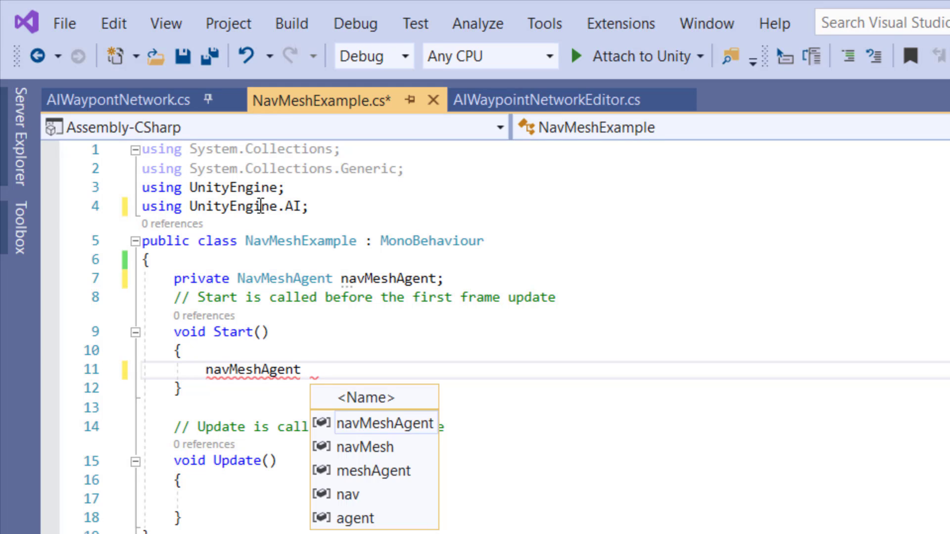
pyautogui.write('= ')
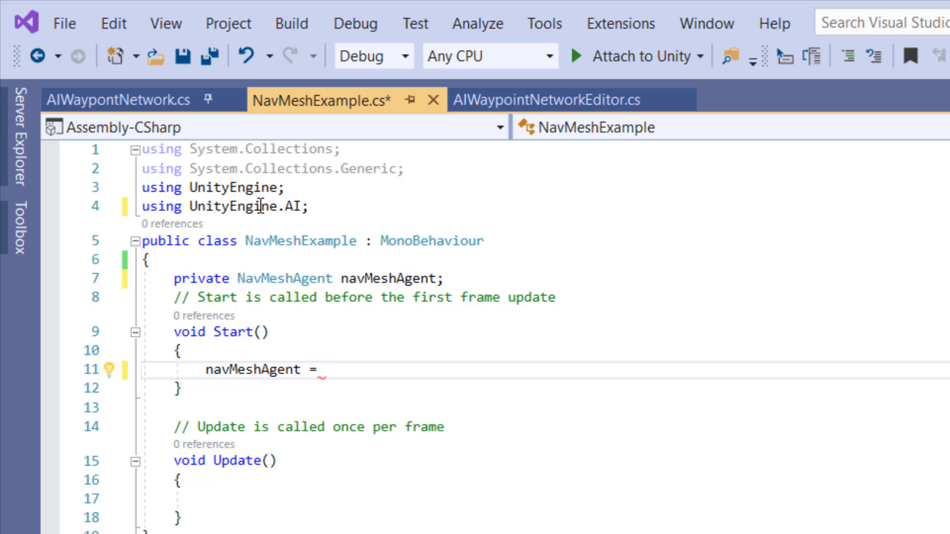
pyautogui.write('ge')
pyautogui.press('Tab')
pyautogui.hotkey('ctrl', 'z')
pyautogui.hotkey('ctrl', 'space')
pyautogui.press('Down')
pyautogui.press('Tab')
pyautogui.write('<')
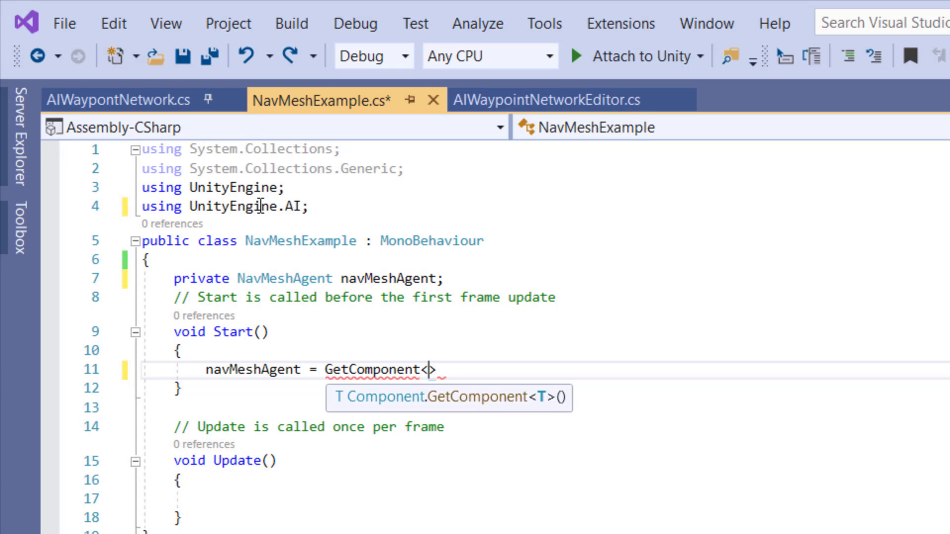
pyautogui.write('Na')
pyautogui.press('Down')
pyautogui.write('>();')
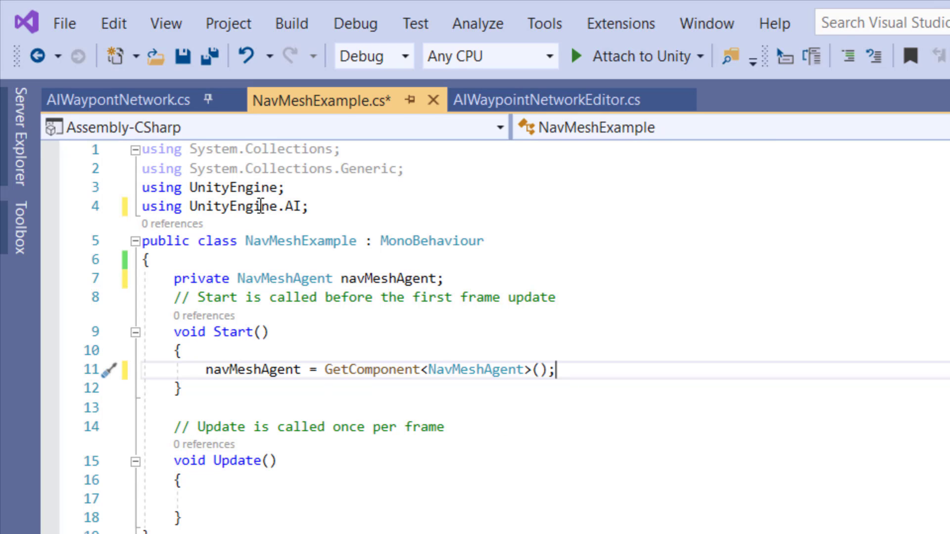
pyautogui.hotkey('ctrl', 's')
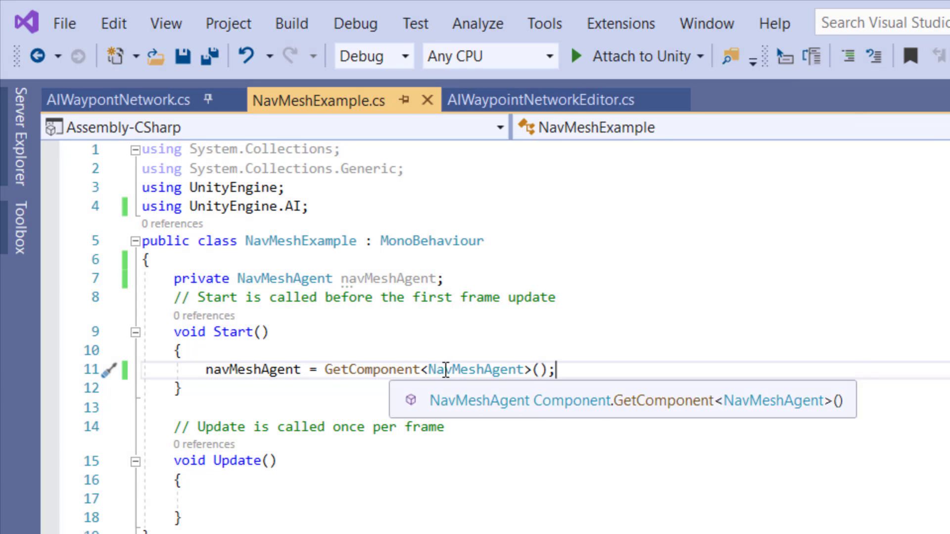
# - Insert a blank line between the using directives and the class
pyautogui.moveTo(476, 373)
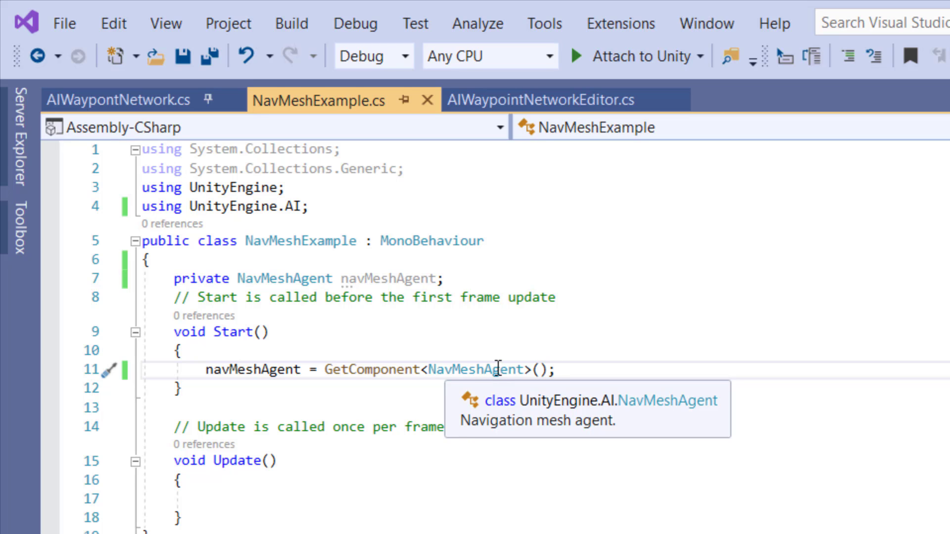
pyautogui.click(366, 206)
pyautogui.press('Return')
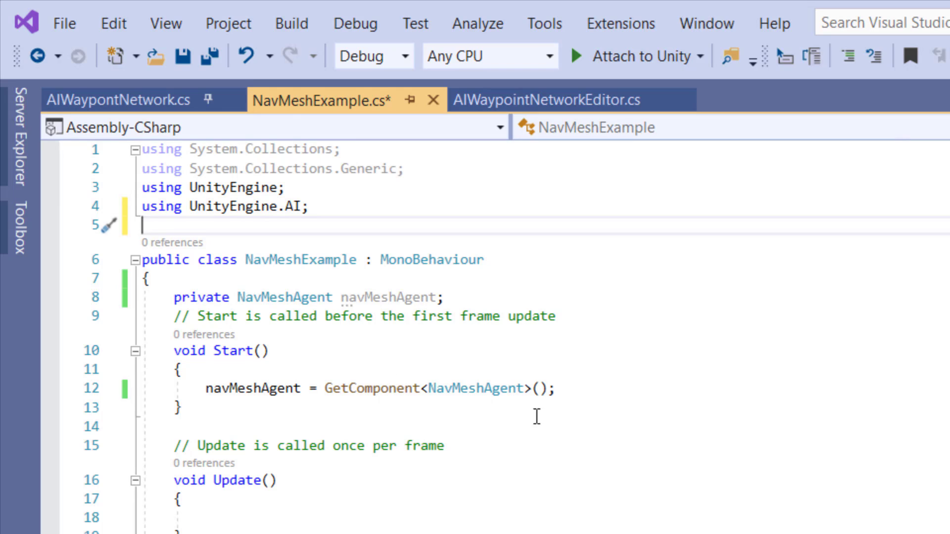
# - Paste a RequireComponent attribute on the empty line above the class
pyautogui.moveTo(309, 254)
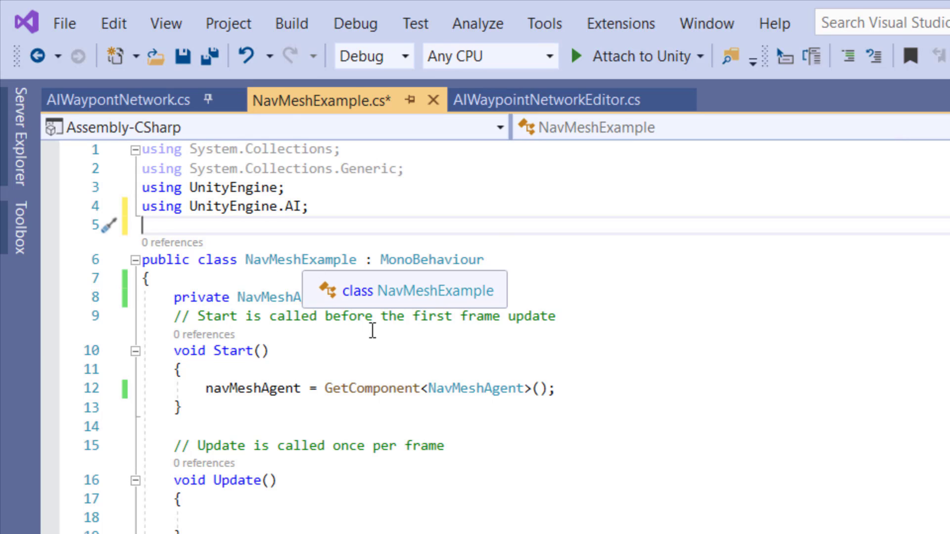
pyautogui.doubleClick(470, 388)
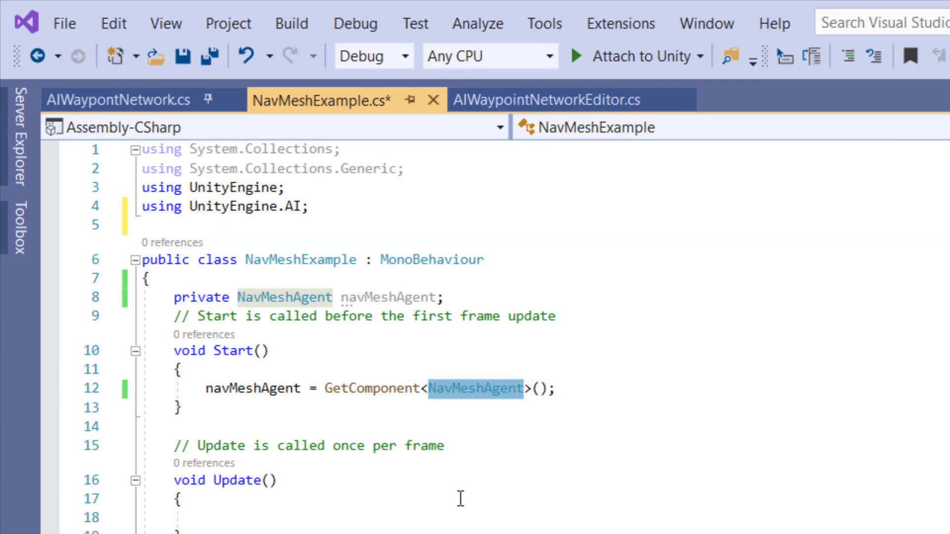
pyautogui.click(262, 259)
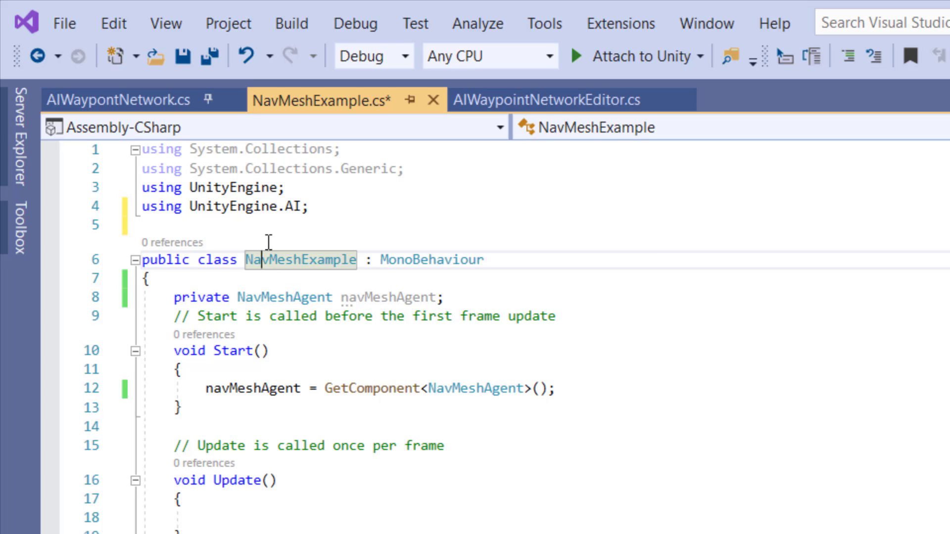
pyautogui.click(258, 222)
pyautogui.write('[RequireComponent(typeof(NavMeshAgent))]')
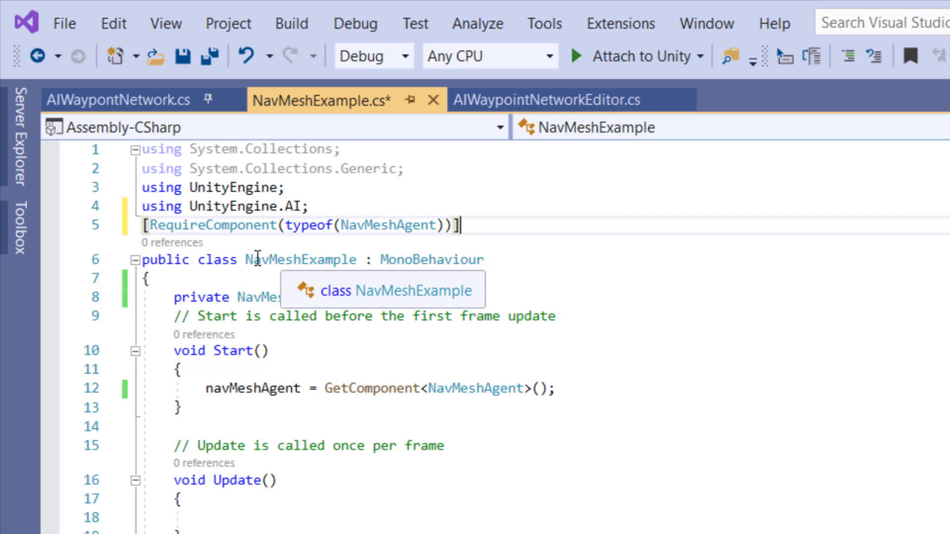
pyautogui.moveTo(245, 260); pyautogui.dragTo(351, 264)
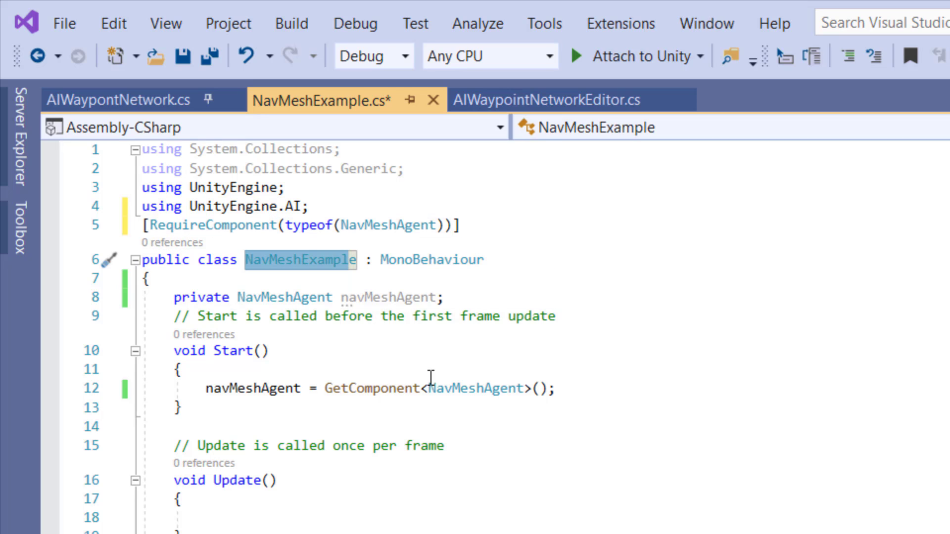
pyautogui.click(452, 389)
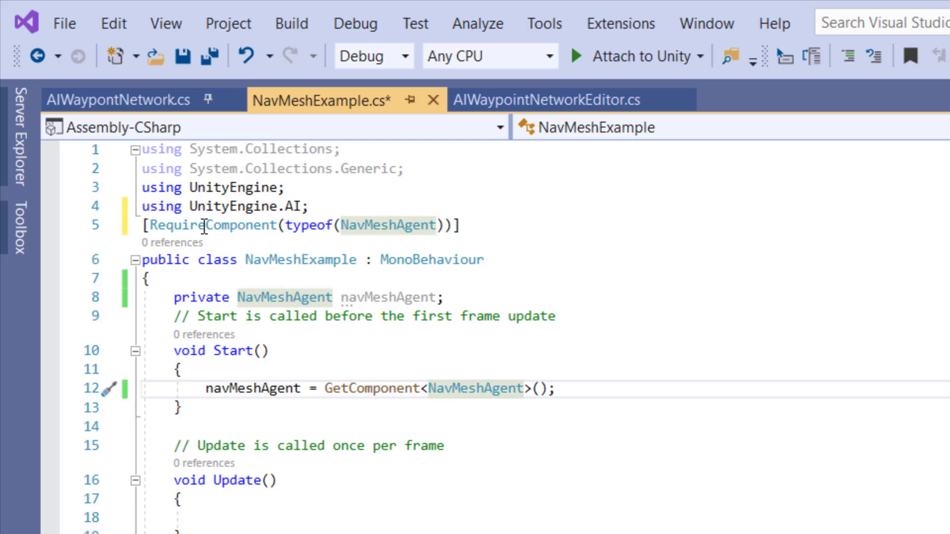
# - Make the attribute read [RequireComponent(typeof(NavMeshAgent))] and save the script
pyautogui.click(357, 225)
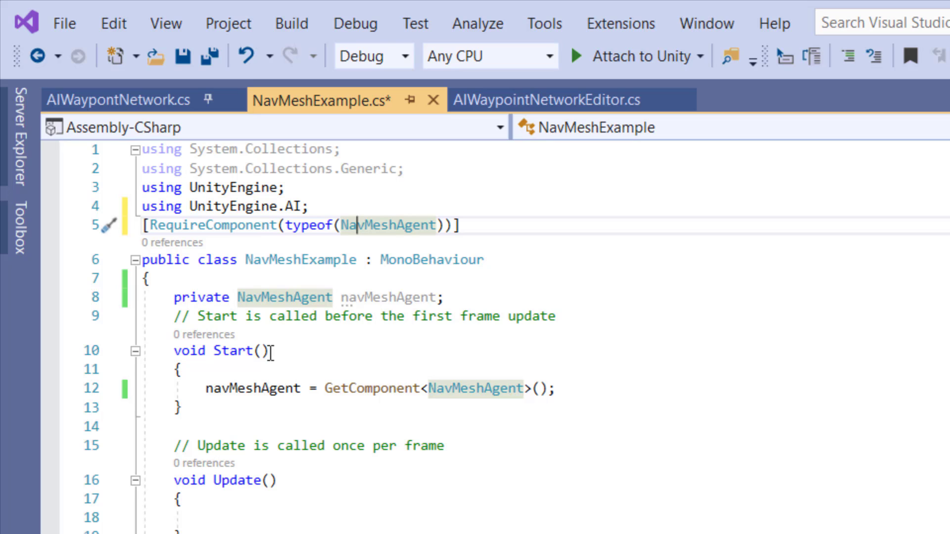
pyautogui.moveTo(270, 264)
pyautogui.moveTo(214, 230)
pyautogui.moveTo(388, 228)
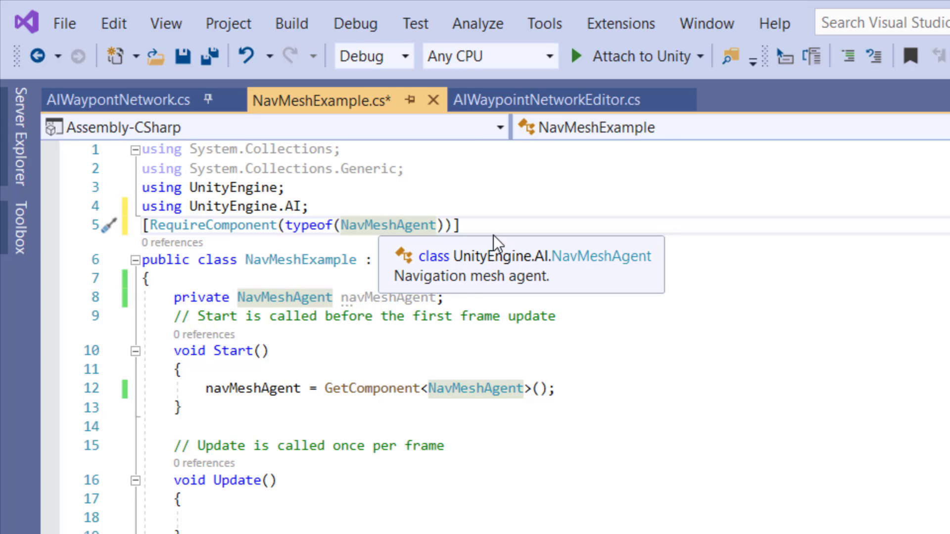
pyautogui.moveTo(460, 225); pyautogui.dragTo(143, 225)
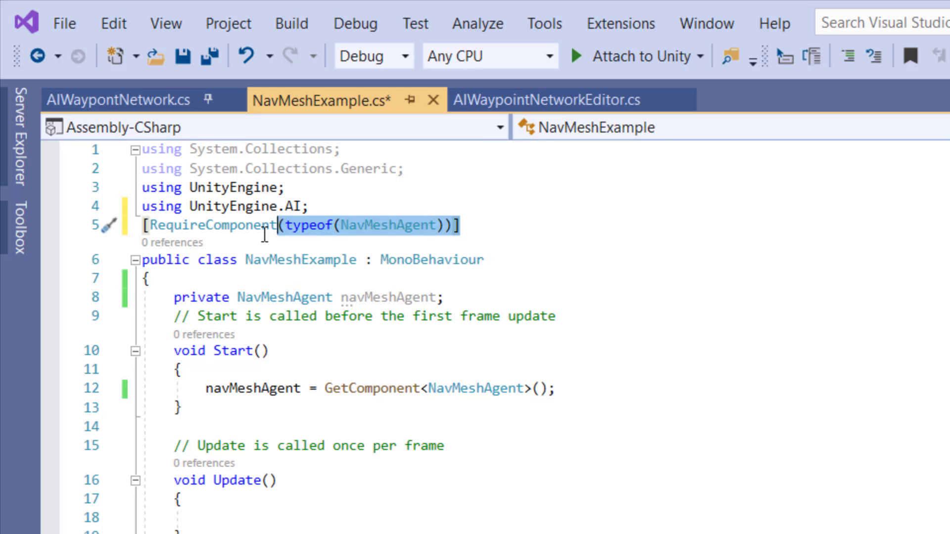
pyautogui.click(381, 225)
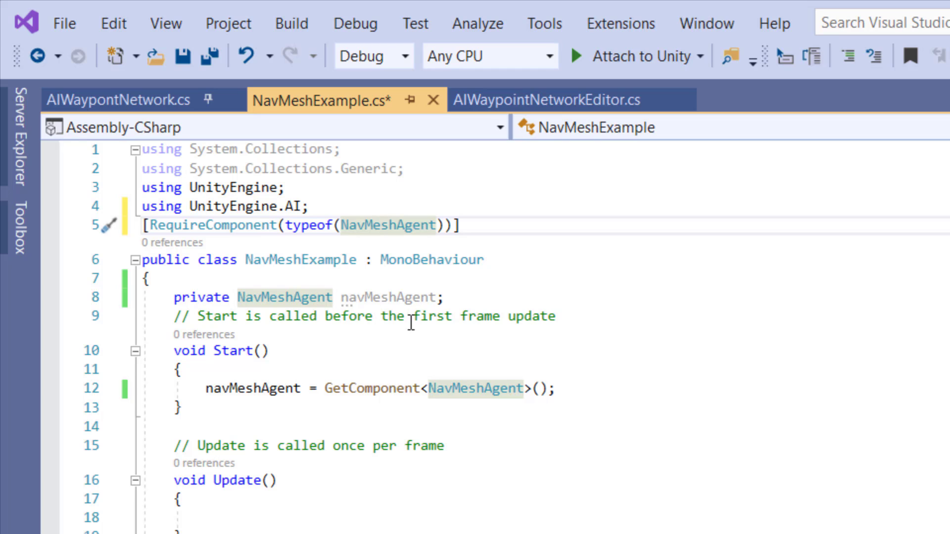
pyautogui.doubleClick(362, 225)
pyautogui.write('R')
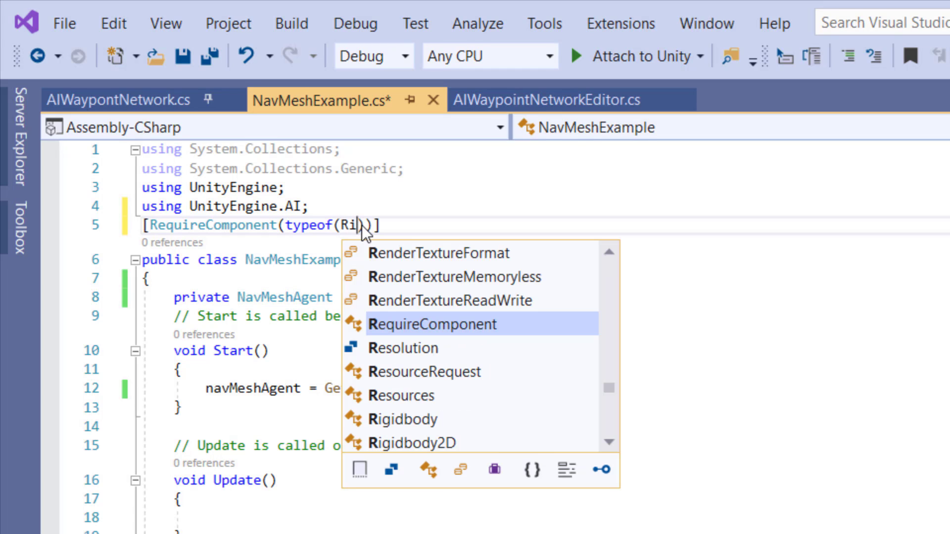
pyautogui.write('i')
pyautogui.press('Down')
pyautogui.press('Tab')
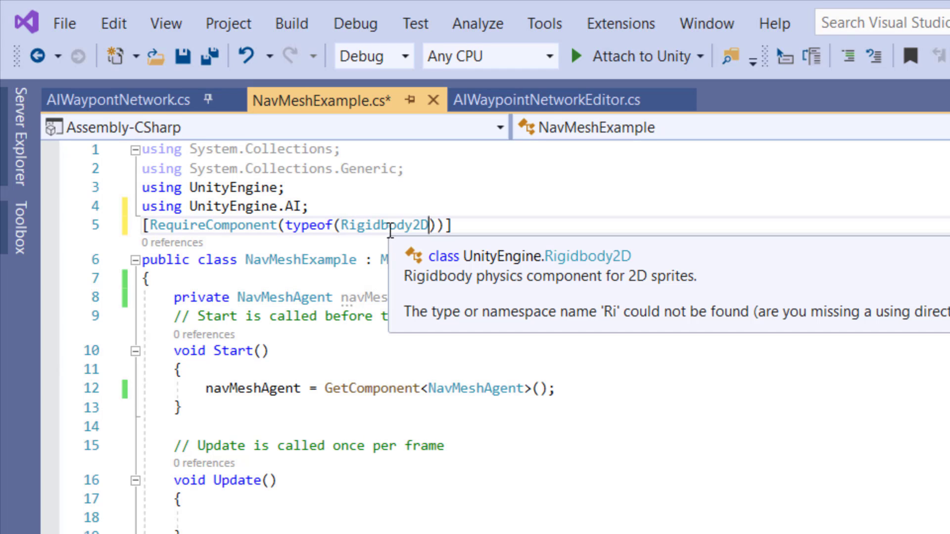
pyautogui.doubleClick(390, 225)
pyautogui.write('N')
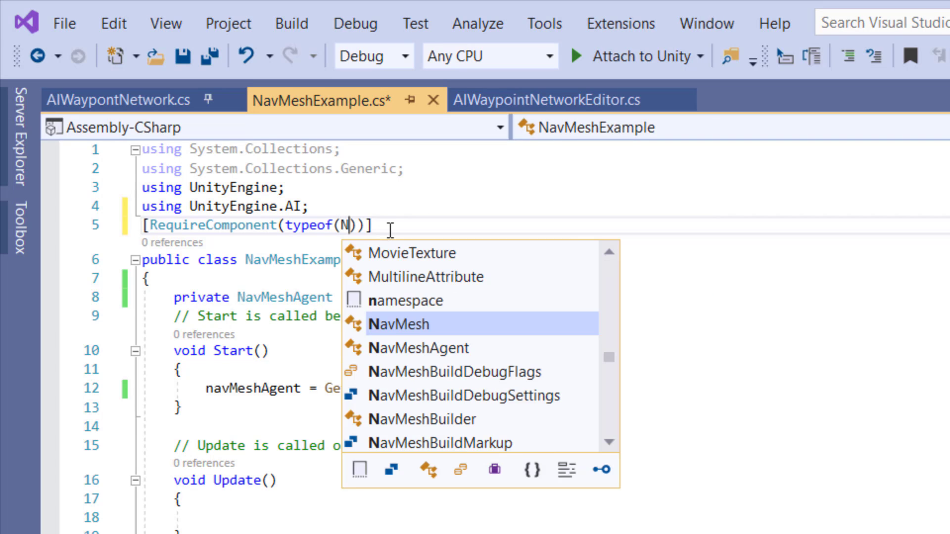
pyautogui.write('av')
pyautogui.press('Down')
pyautogui.press('Tab')
pyautogui.hotkey('ctrl', 's')
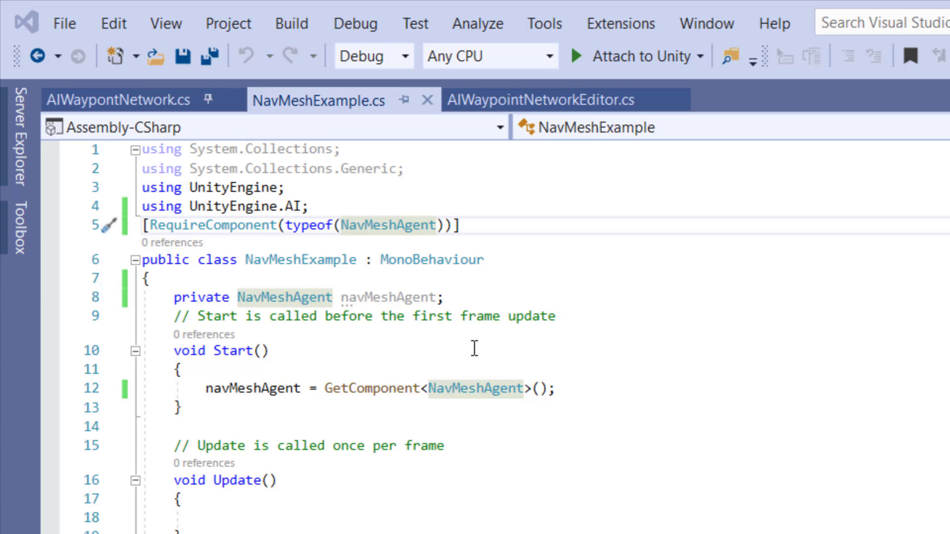
# - Add 'public AIWaypontNetwork aIWaypontNetwork;' below the navMeshAgent field and save
pyautogui.click(493, 316)
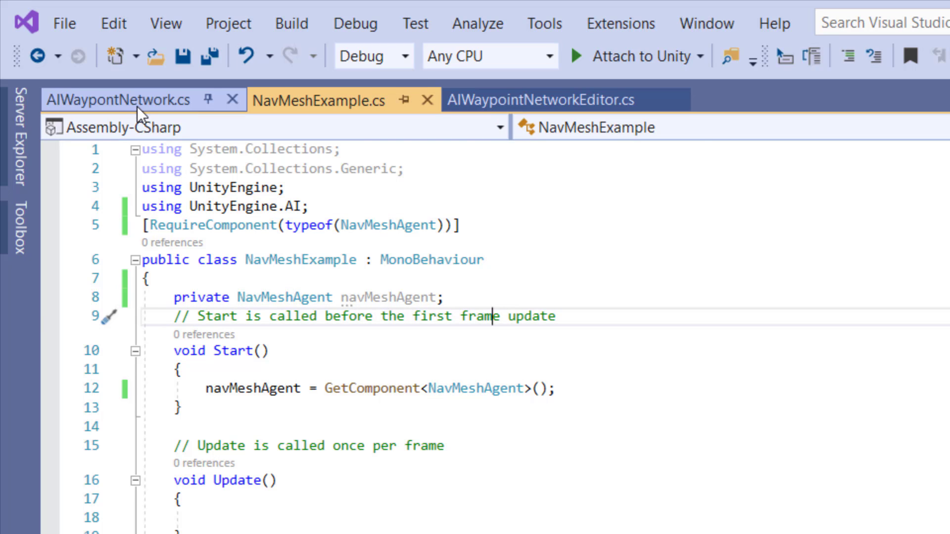
pyautogui.click(458, 296)
pyautogui.press('Return')
pyautogui.write('p')
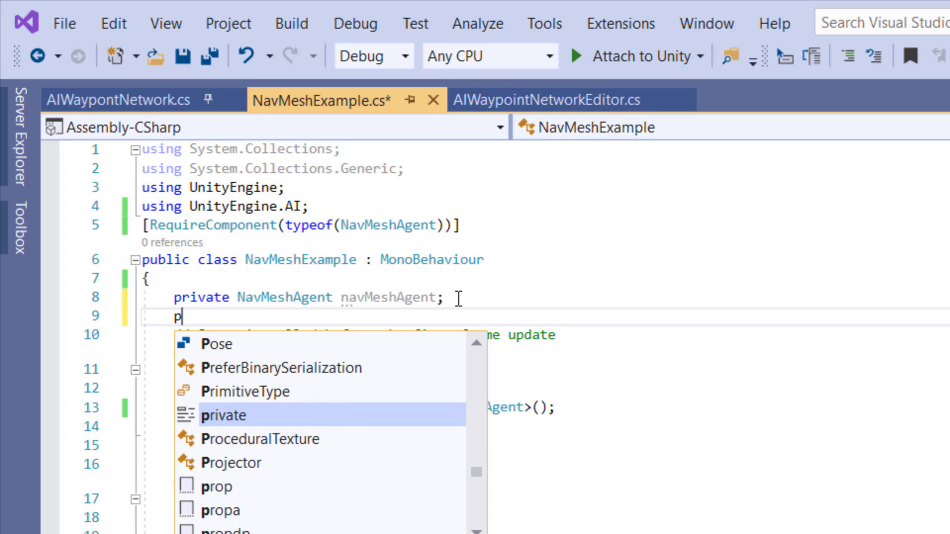
pyautogui.write('u')
pyautogui.press('Tab')
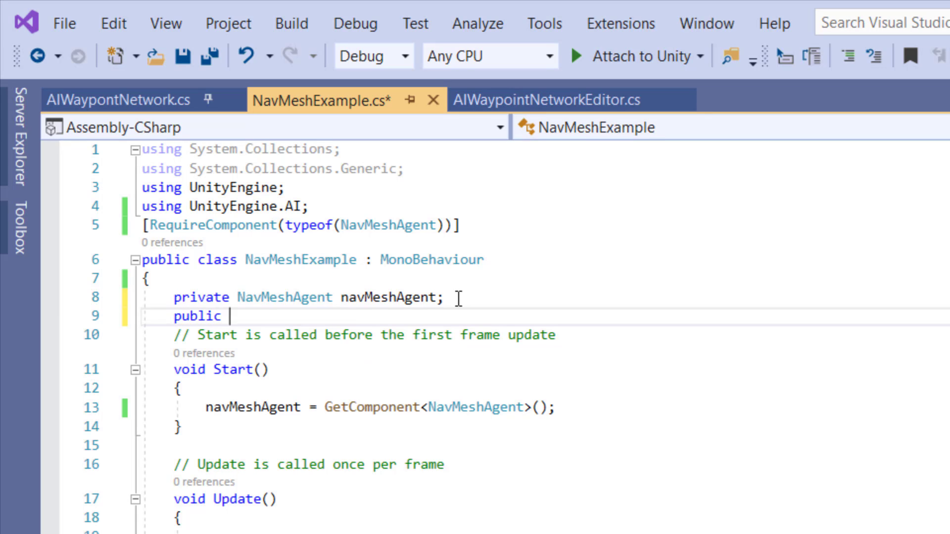
pyautogui.write('AI')
pyautogui.press('Tab')
pyautogui.write('a')
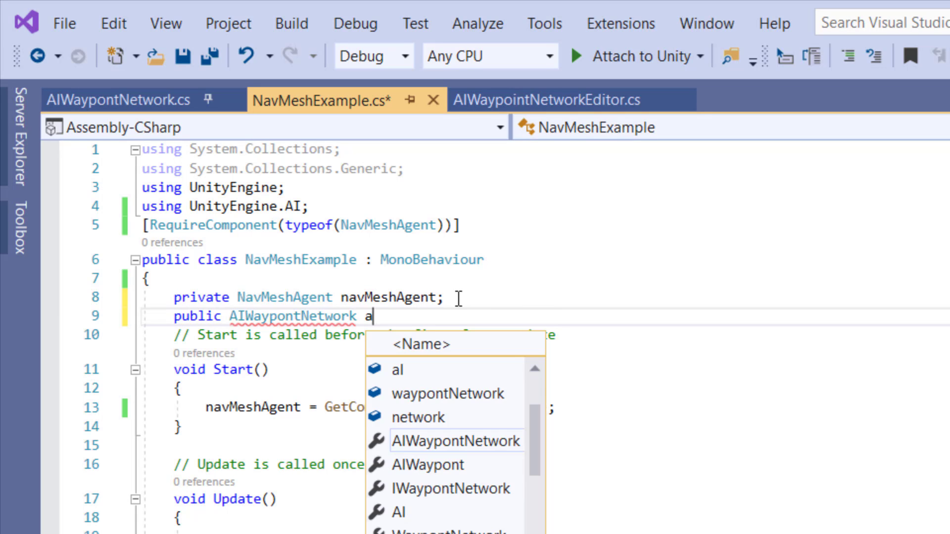
pyautogui.write('I')
pyautogui.press('Tab')
pyautogui.write(';')
pyautogui.hotkey('ctrl', 's')
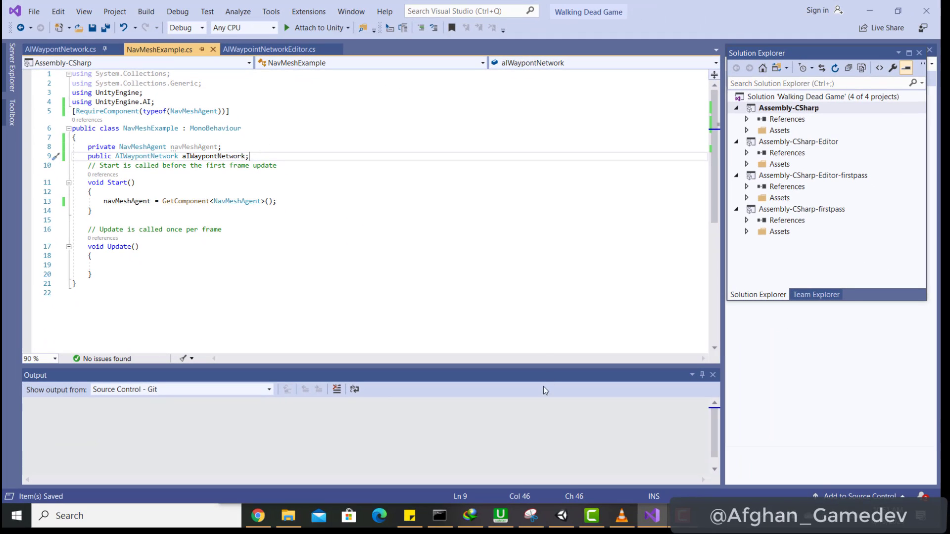
# - Remove the dragged-in NavMeshExample script and the Nav Mesh Agent from the Cylinder
pyautogui.click(563, 516)
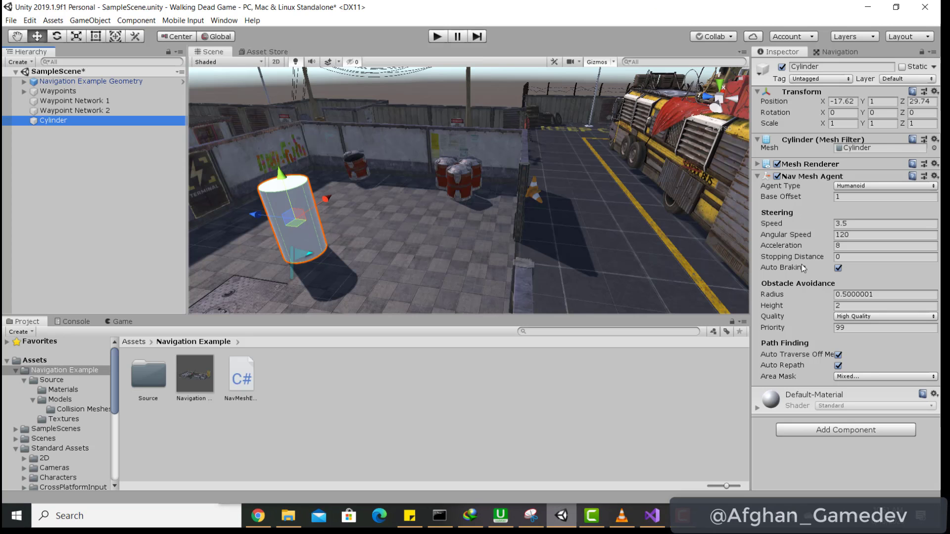
pyautogui.click(757, 176)
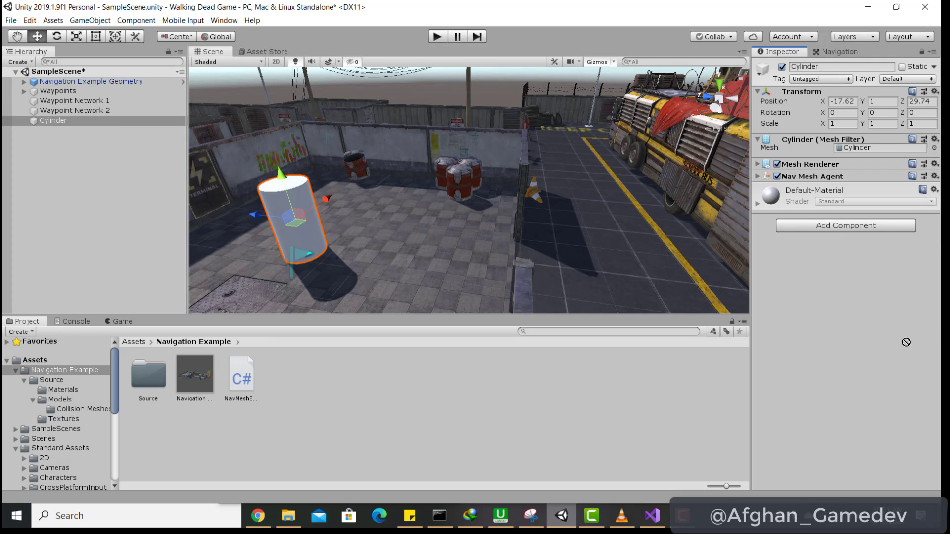
pyautogui.moveTo(96, 121); pyautogui.dragTo(911, 341)
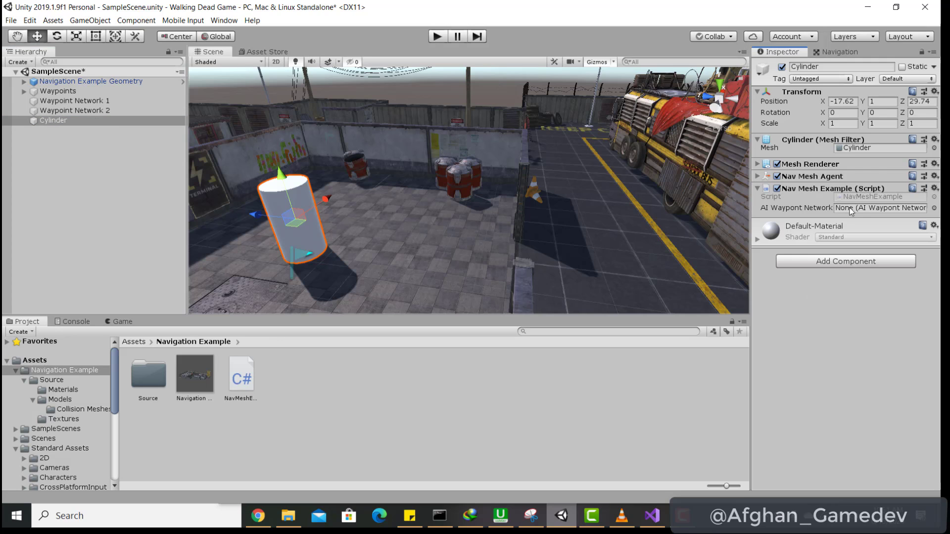
pyautogui.click(935, 189)
pyautogui.click(925, 213)
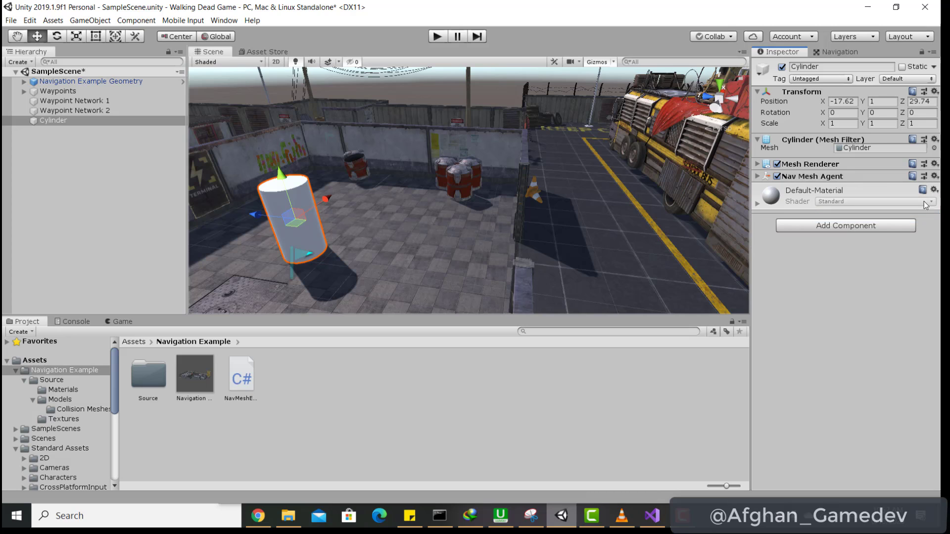
pyautogui.click(935, 176)
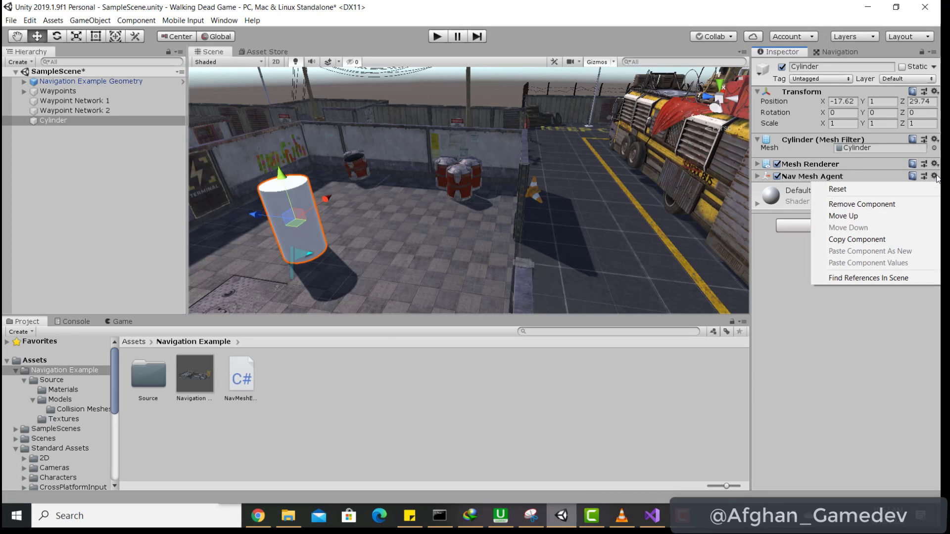
pyautogui.click(871, 201)
# - Add Nav Mesh Example to the Cylinder, set AI Waypoint Network to Waypoint Network 1, and save
pyautogui.click(835, 214)
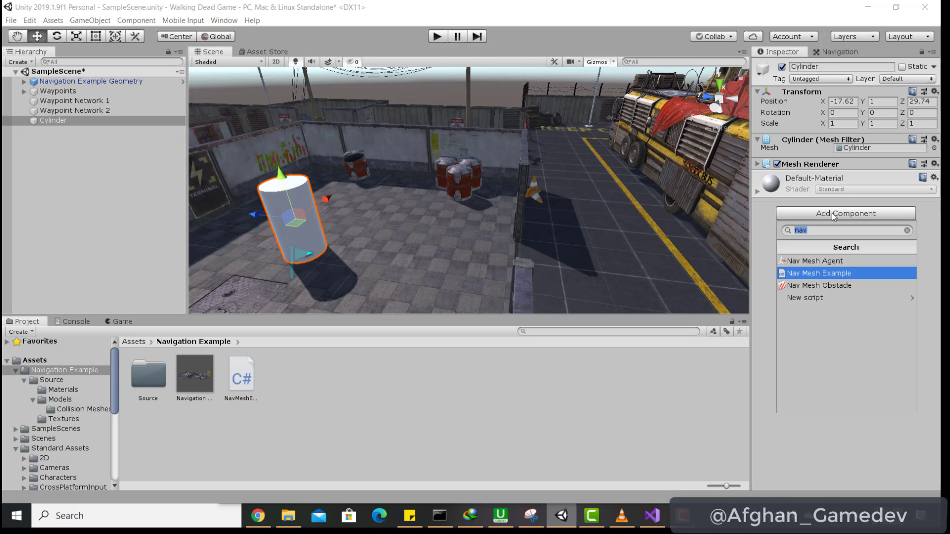
pyautogui.click(807, 275)
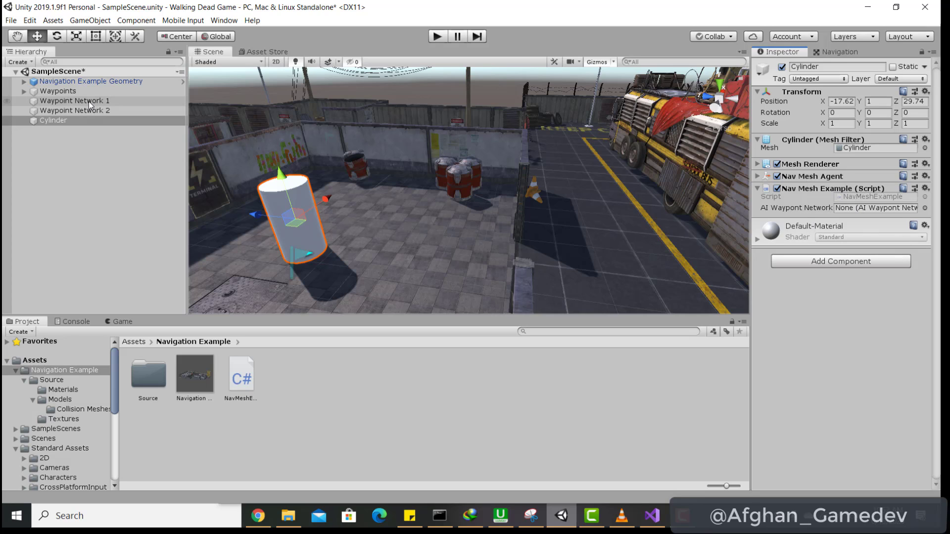
pyautogui.moveTo(87, 102)
pyautogui.mouseDown()
pyautogui.moveTo(603, 190)
pyautogui.moveTo(856, 209)
pyautogui.mouseUp()
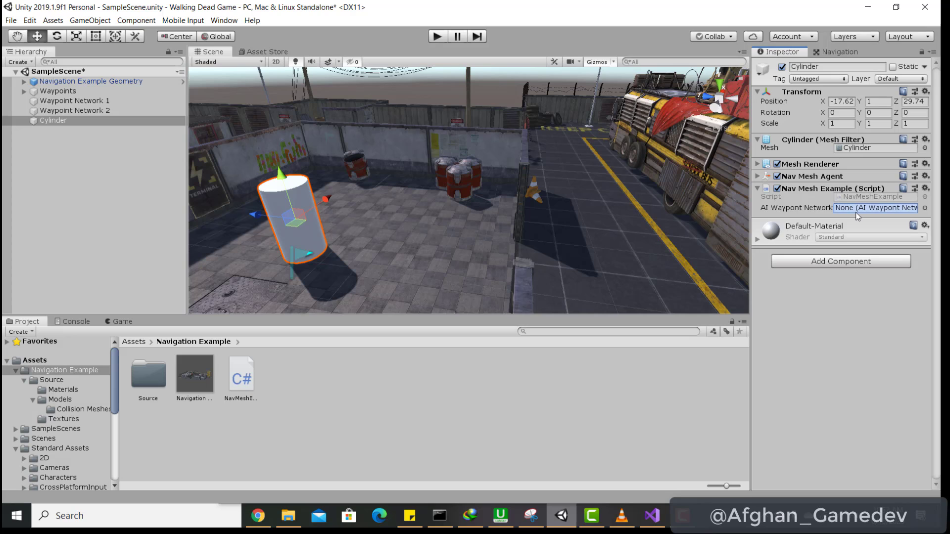
pyautogui.hotkey('ctrl', 's')
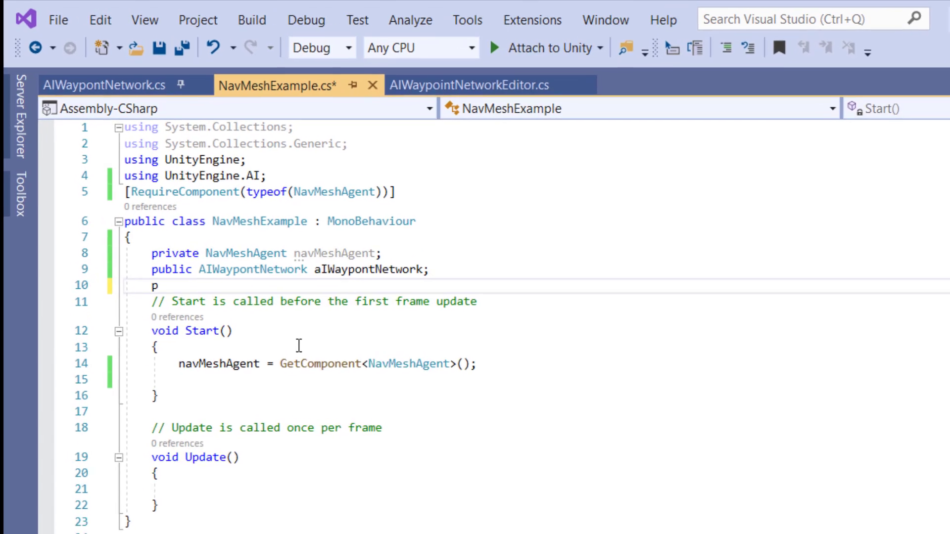
# - Declare public int currentIndex = 0 and add 'if (aIWaypontNetwork == null) return' in Start
pyautogui.write('ublic ')
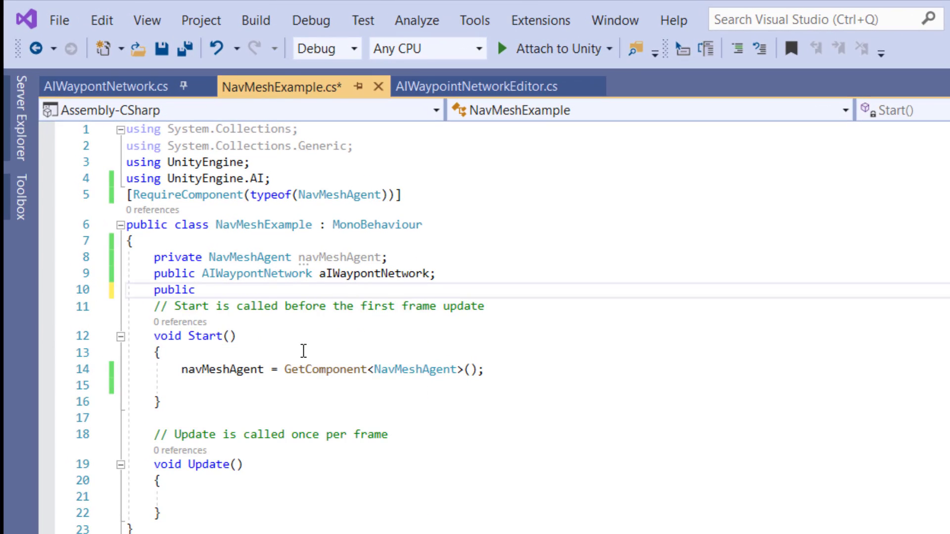
pyautogui.write('int ')
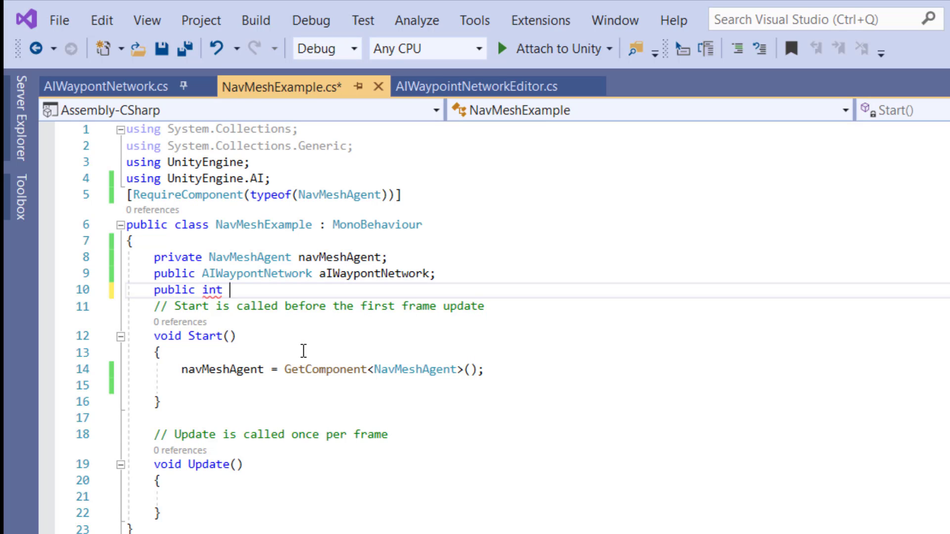
pyautogui.write('curre')
pyautogui.write('ntIndex = ')
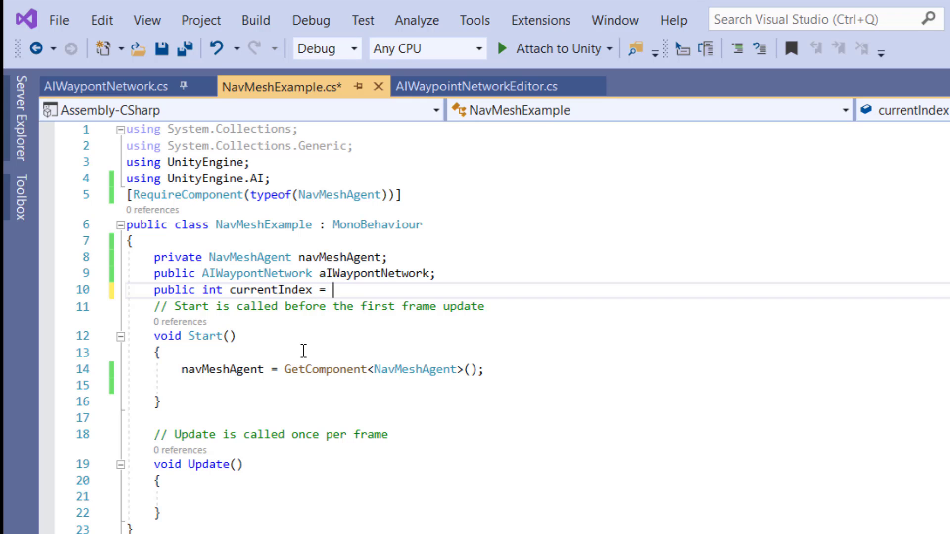
pyautogui.write('0;')
pyautogui.press('Down')
pyautogui.press('Down')
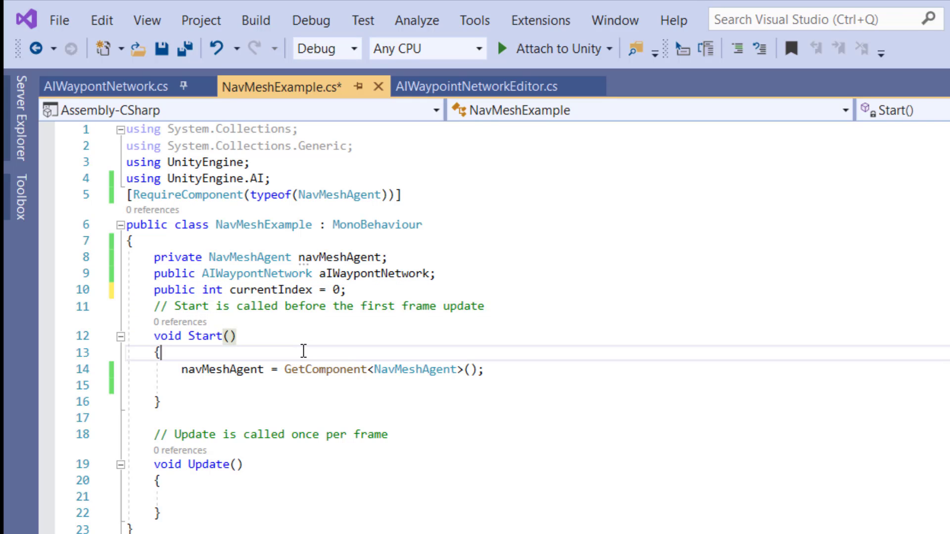
pyautogui.press('Down')
pyautogui.press('Down')
pyautogui.press('Down')
pyautogui.write('if(')
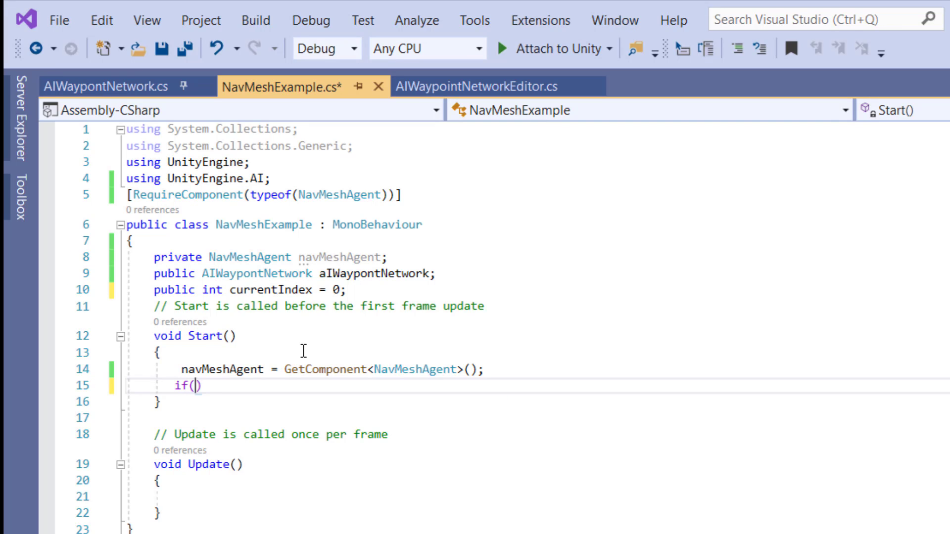
pyautogui.write('aiw')
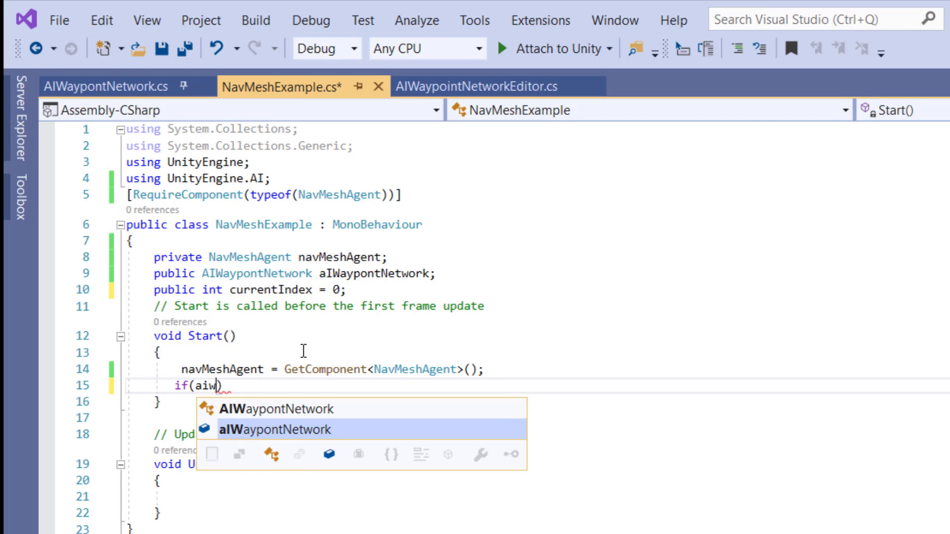
pyautogui.press('Tab')
pyautogui.write('==nu')
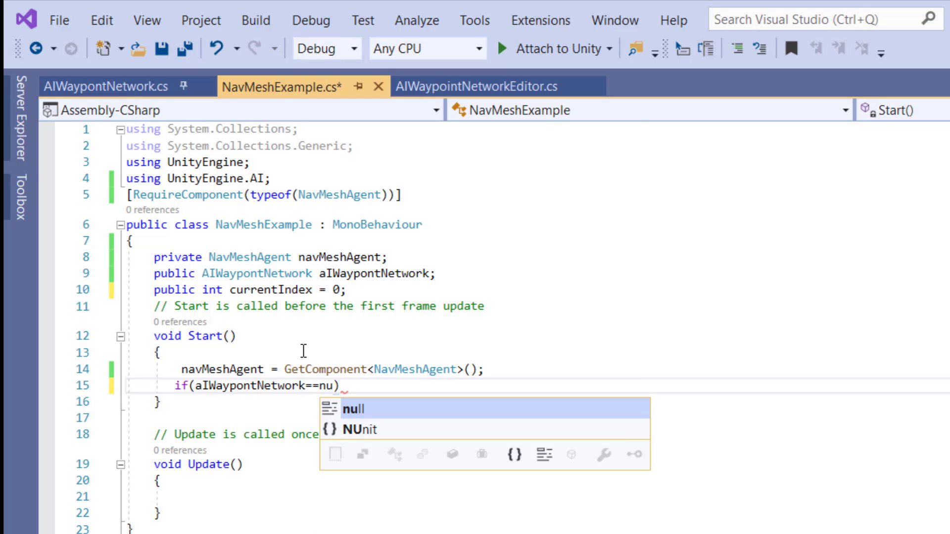
pyautogui.write('ll')
pyautogui.press('Return')
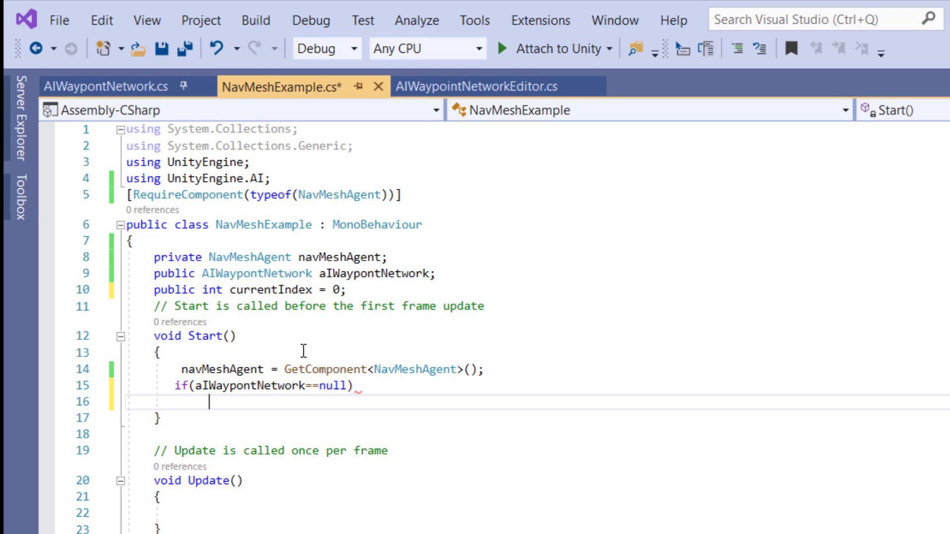
pyautogui.write('re')
pyautogui.press('Tab')
# - Open an 'if (aIWaypontNetwork.waypoints[currentIndex] != null)' block after the return
pyautogui.write(';')
pyautogui.press('Return')
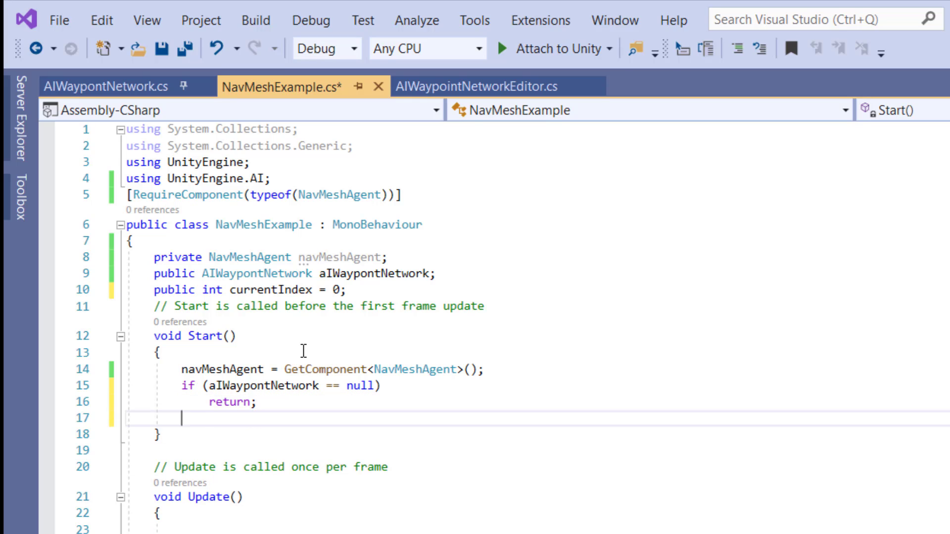
pyautogui.write('i')
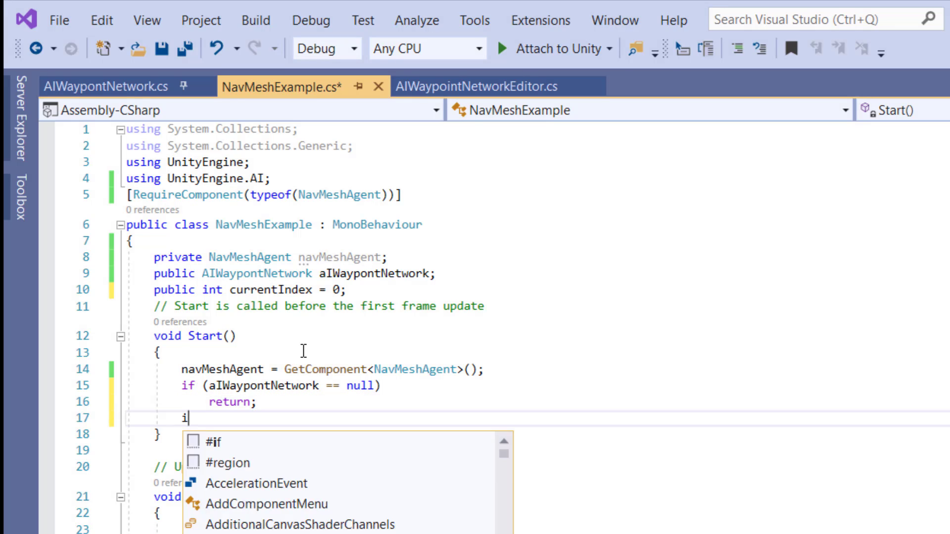
pyautogui.write('f(a')
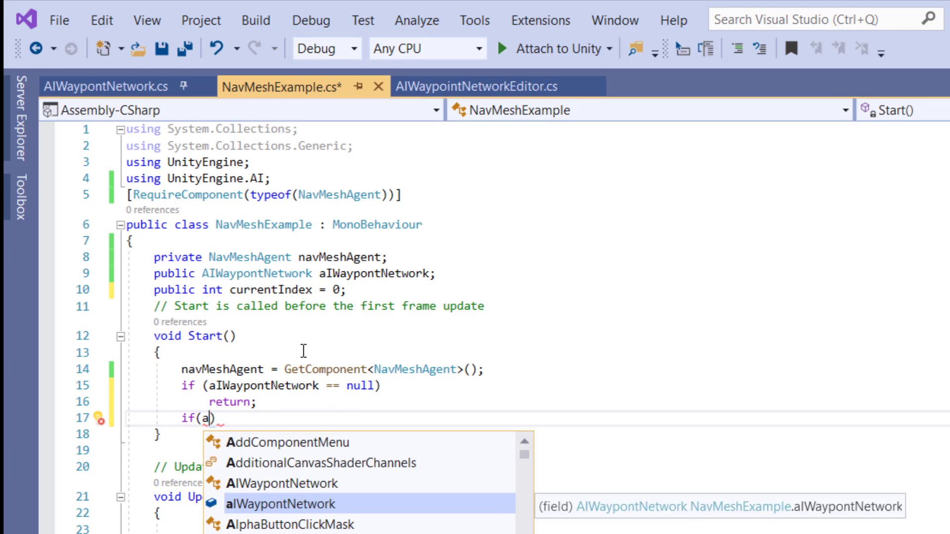
pyautogui.press('Tab')
pyautogui.write('.waa')
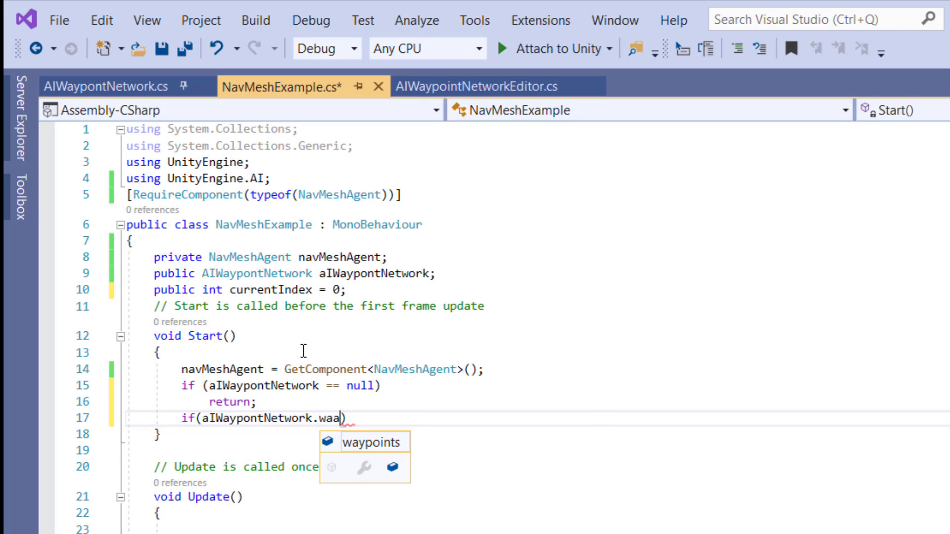
pyautogui.press('Return')
pyautogui.hotkey('ctrl', 'z')
pyautogui.hotkey('ctrl', 'space')
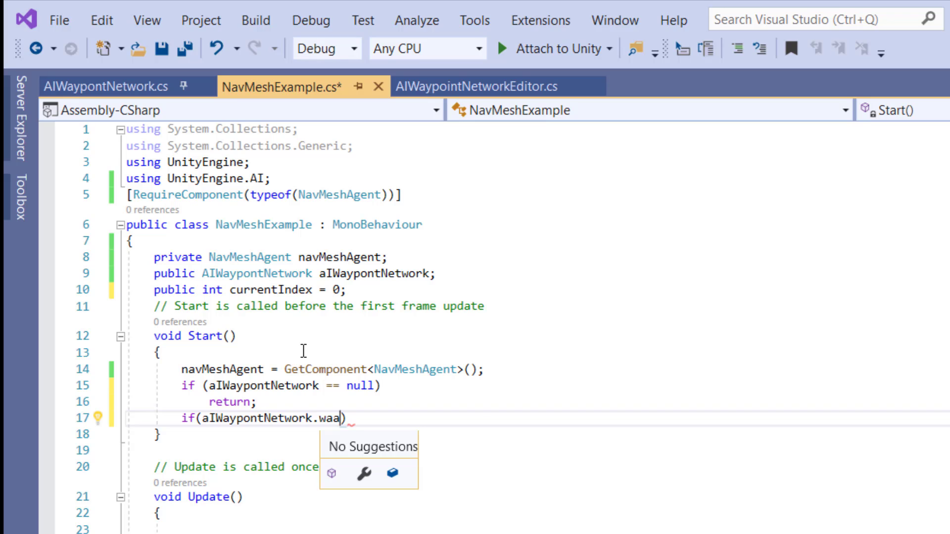
pyautogui.press('BackSpace')
pyautogui.write('ypoints[currentIndex]!')
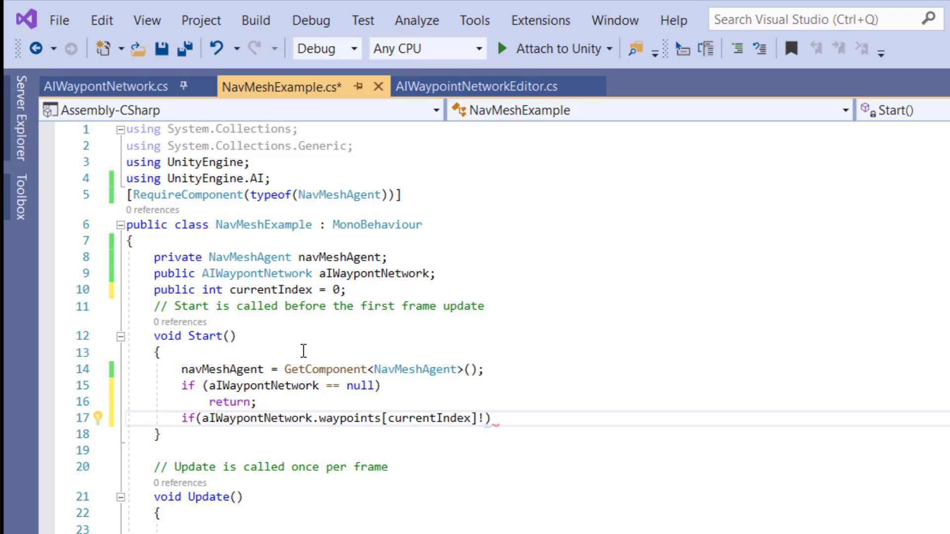
pyautogui.write('=n')
pyautogui.press('Tab')
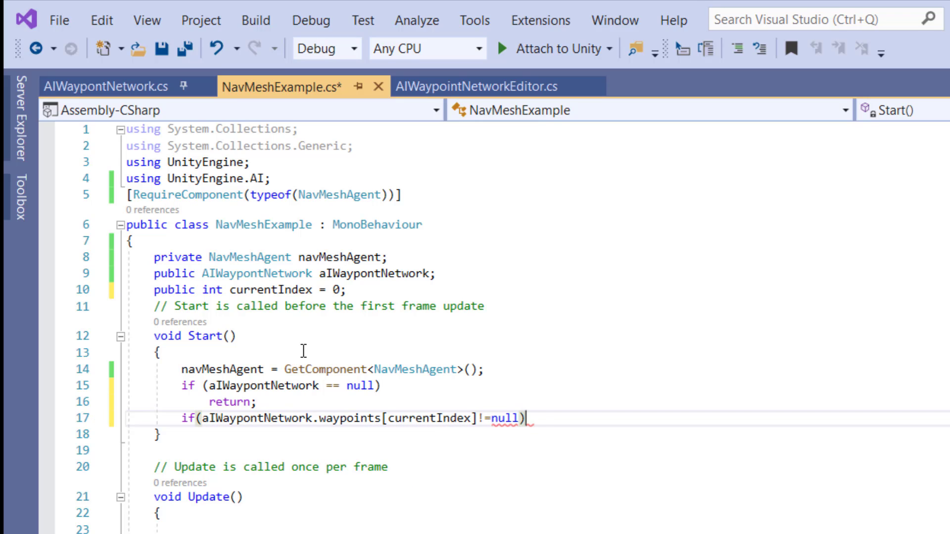
pyautogui.write('{')
pyautogui.press('Return')
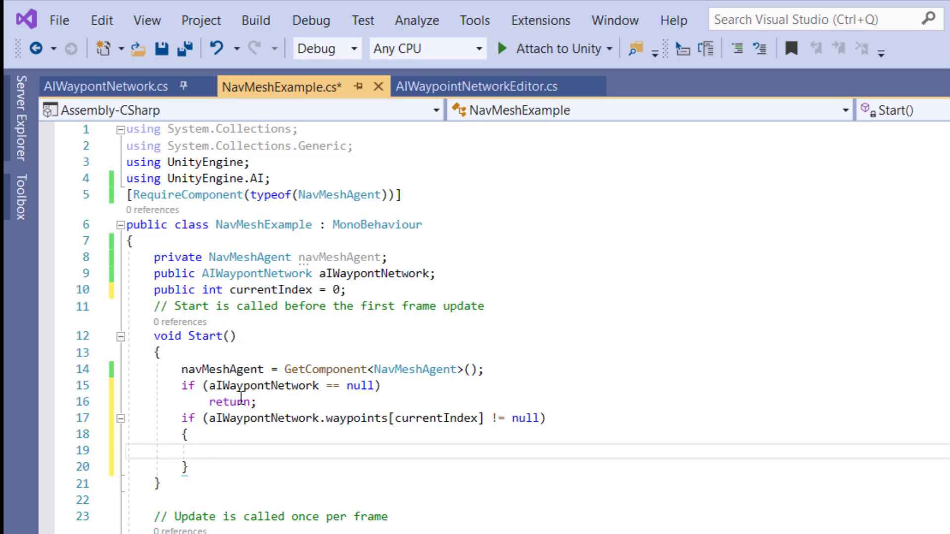
# - Inside it, set navMeshAgent.destination to aIWaypontNetwork.waypoints[currentIndex].position and save
pyautogui.write('na')
pyautogui.press('Tab')
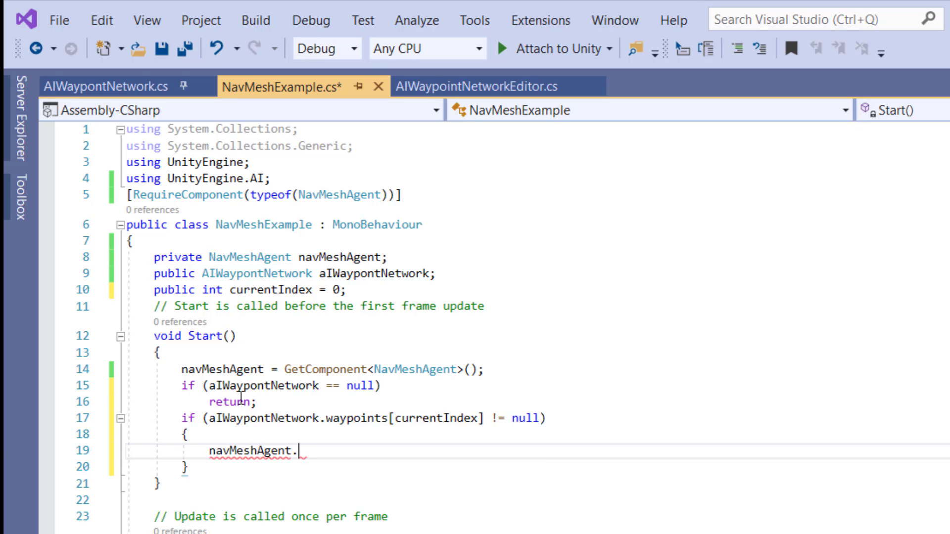
pyautogui.write('.')
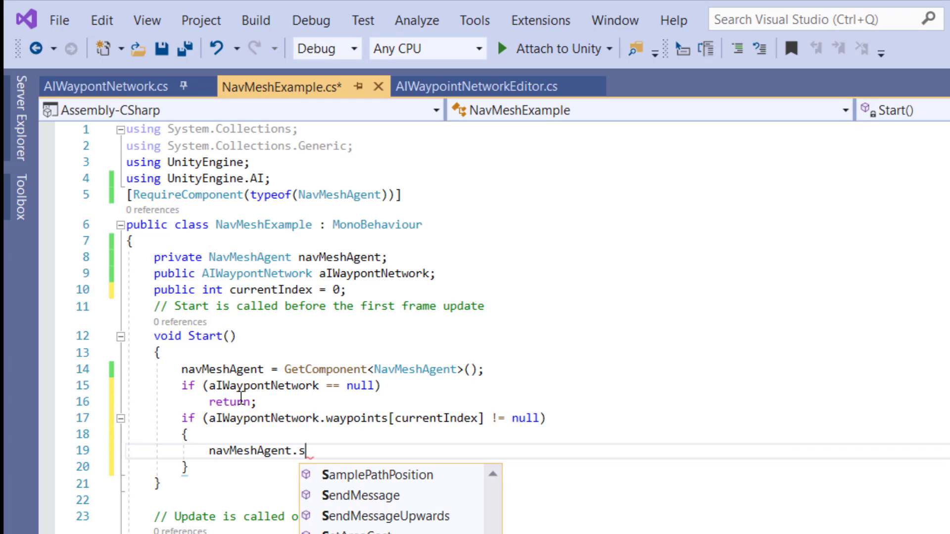
pyautogui.press('BackSpace')
pyautogui.write('de')
pyautogui.press('Down')
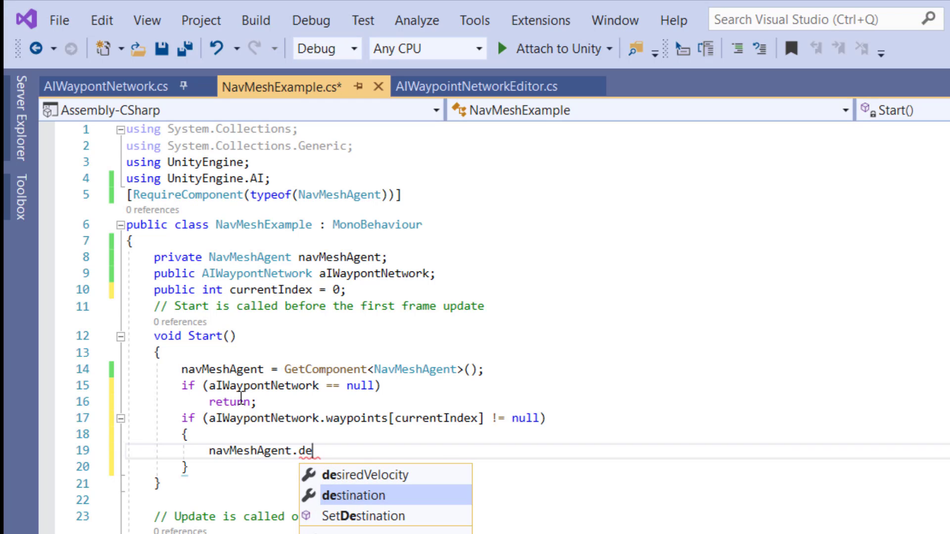
pyautogui.press('Tab')
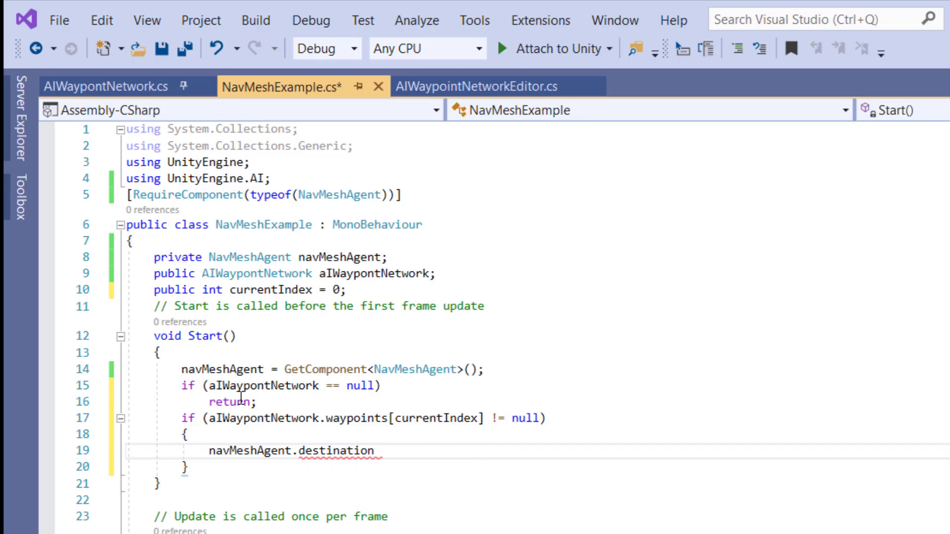
pyautogui.write('= ')
pyautogui.write('a')
pyautogui.write('IWaypontNetwork.')
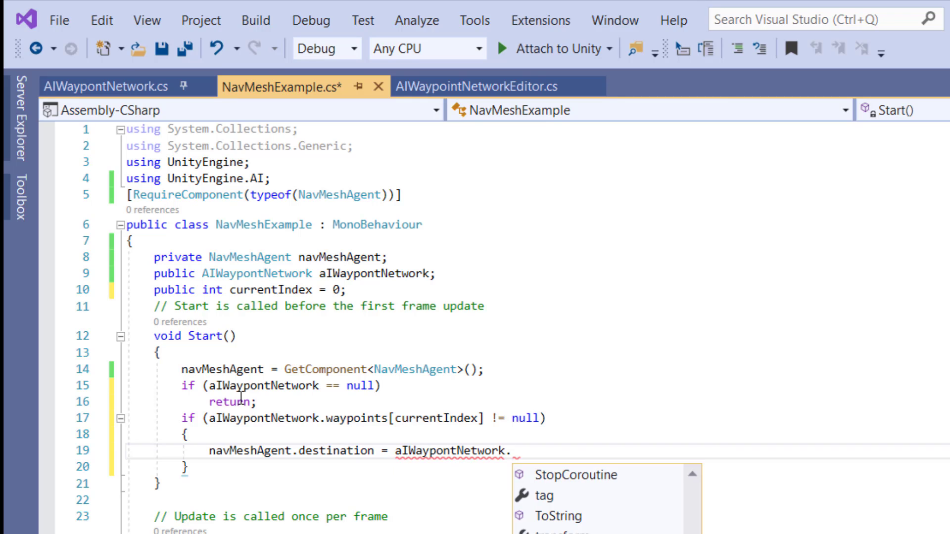
pyautogui.write('wa')
pyautogui.press('Tab')
pyautogui.write('[')
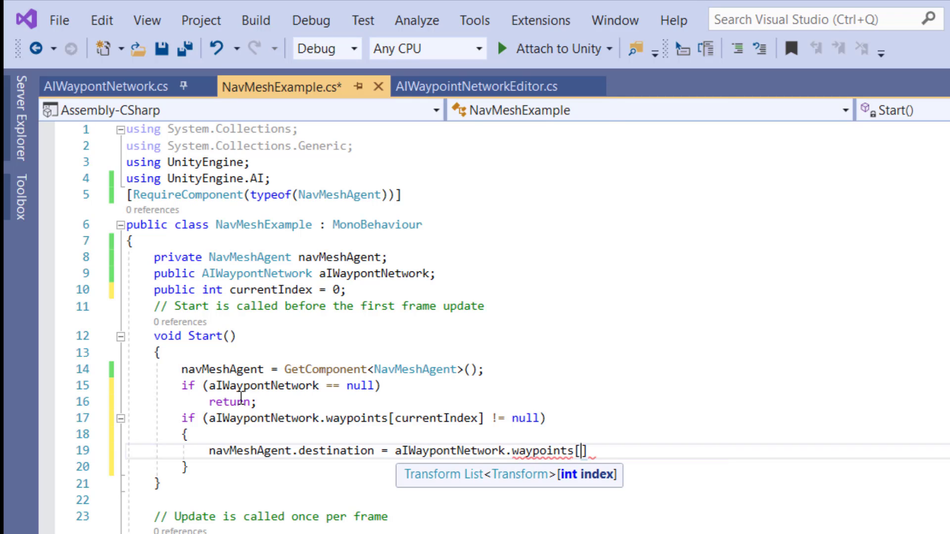
pyautogui.write('cu')
pyautogui.press('Tab')
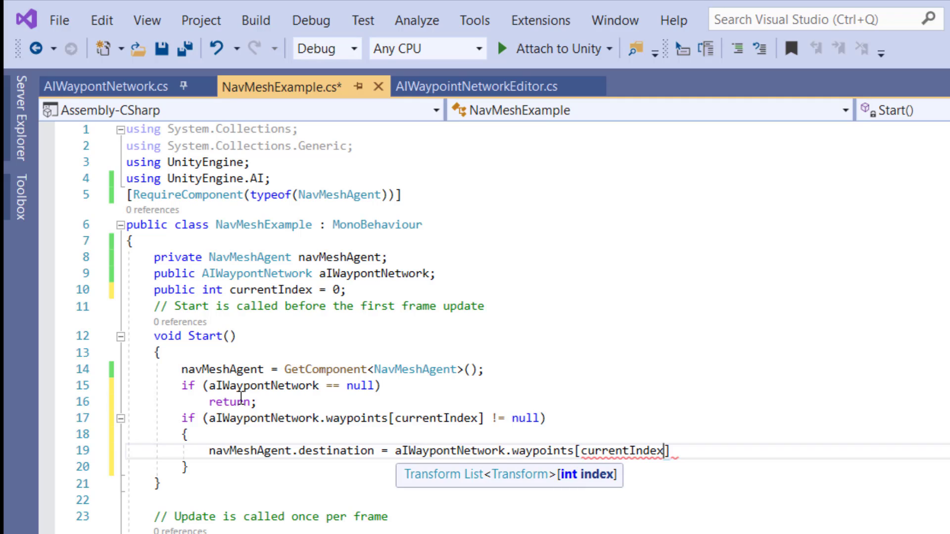
pyautogui.write('].po')
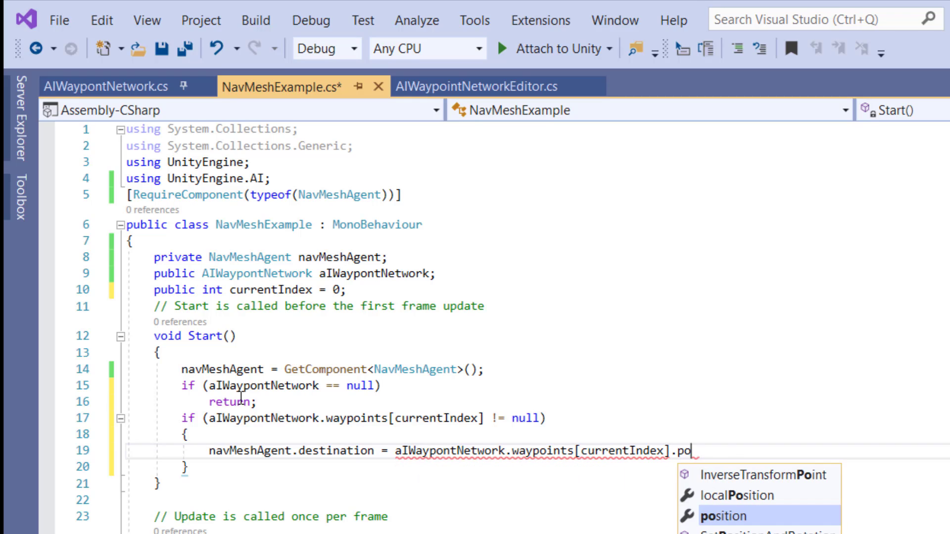
pyautogui.press('Tab')
pyautogui.write(';')
pyautogui.hotkey('ctrl', 's')
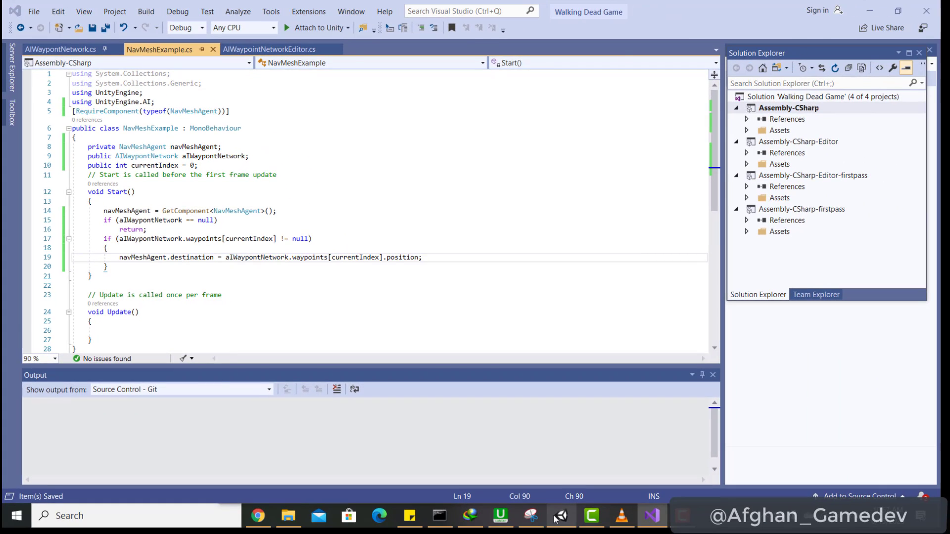
# - Move the Cylinder along Z to 22.99 and start Play mode
pyautogui.click(555, 518)
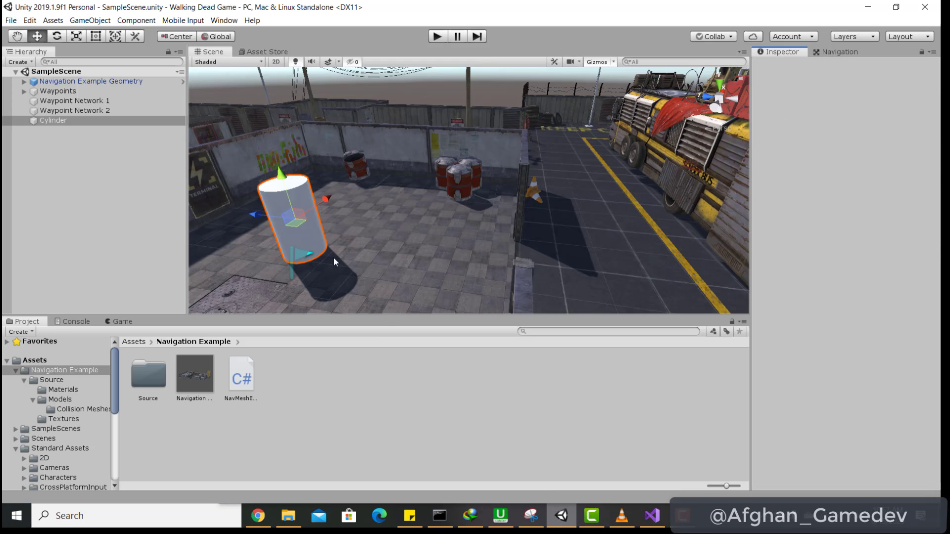
pyautogui.moveTo(264, 219); pyautogui.dragTo(550, 271)
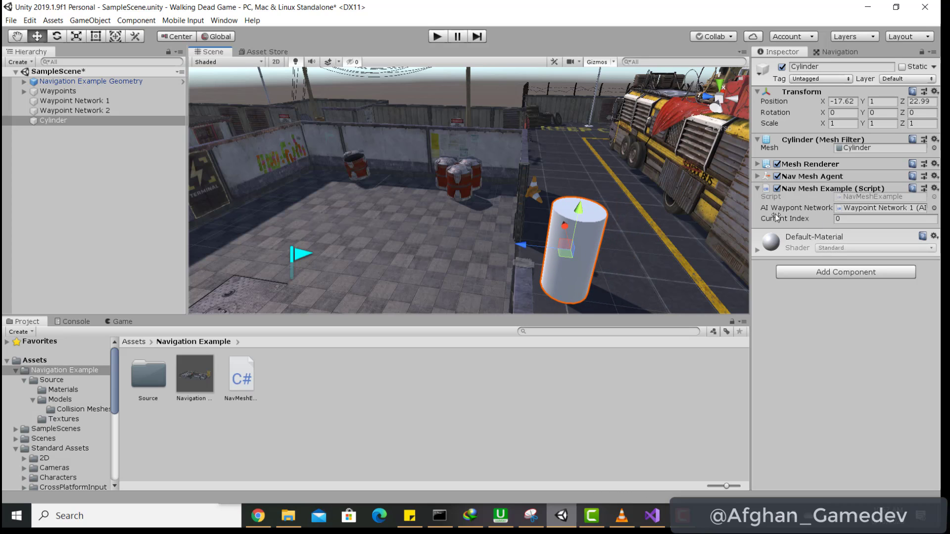
pyautogui.click(437, 36)
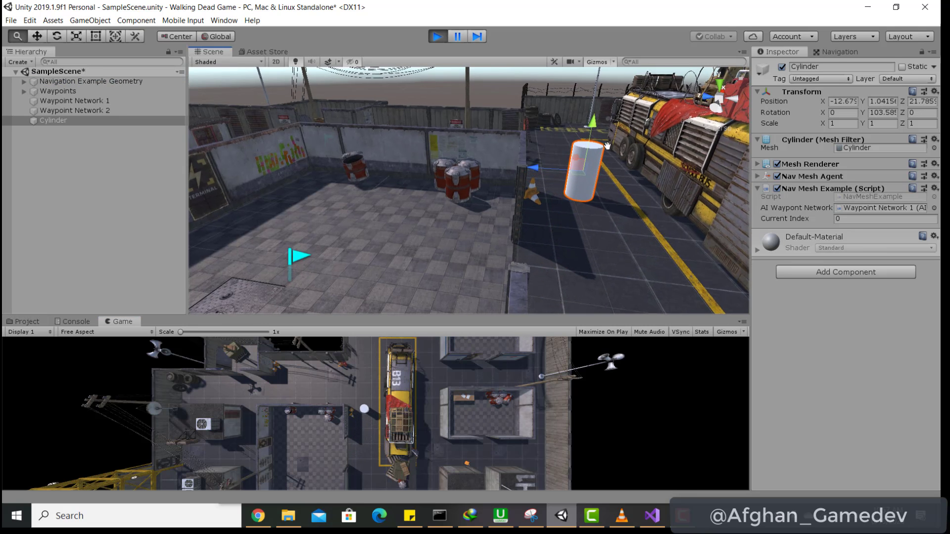
# - Keep the moving Cylinder framed, stop Play, and set Current Index to 3
pyautogui.moveTo(422, 265); pyautogui.dragTo(380, 293, button='middle')
pyautogui.press('f')
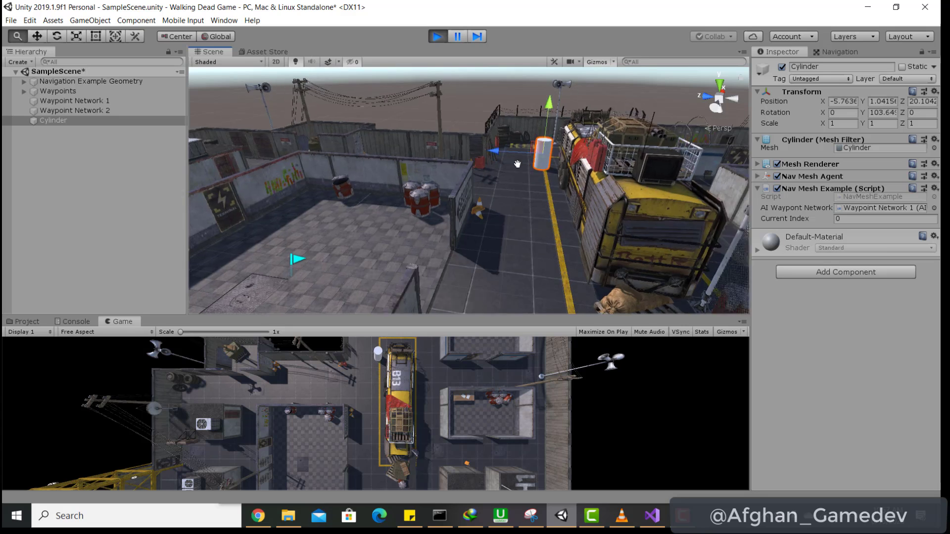
pyautogui.press('f')
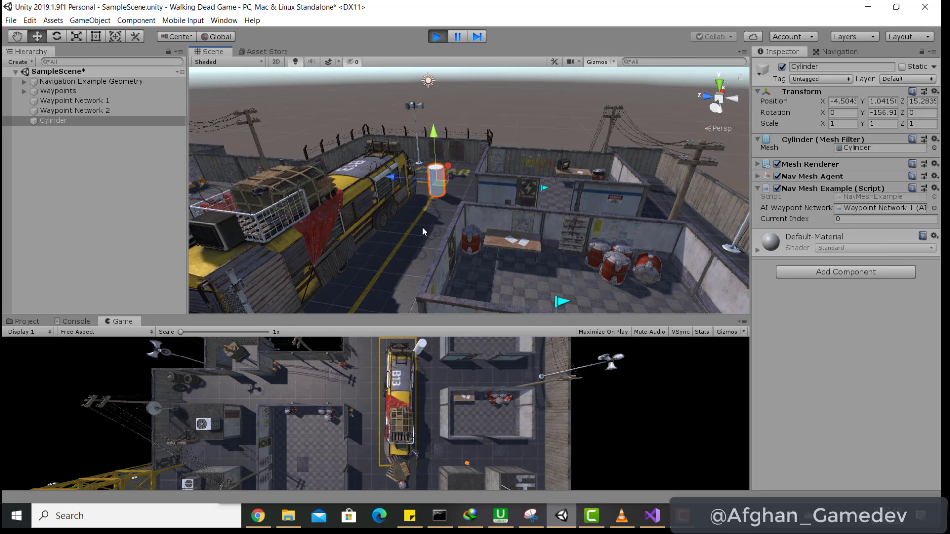
pyautogui.press('f')
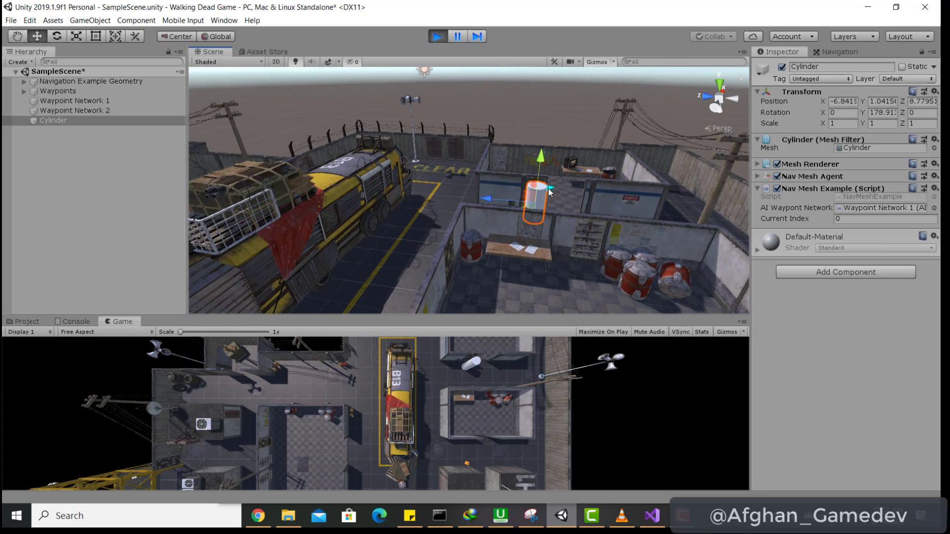
pyautogui.press('f')
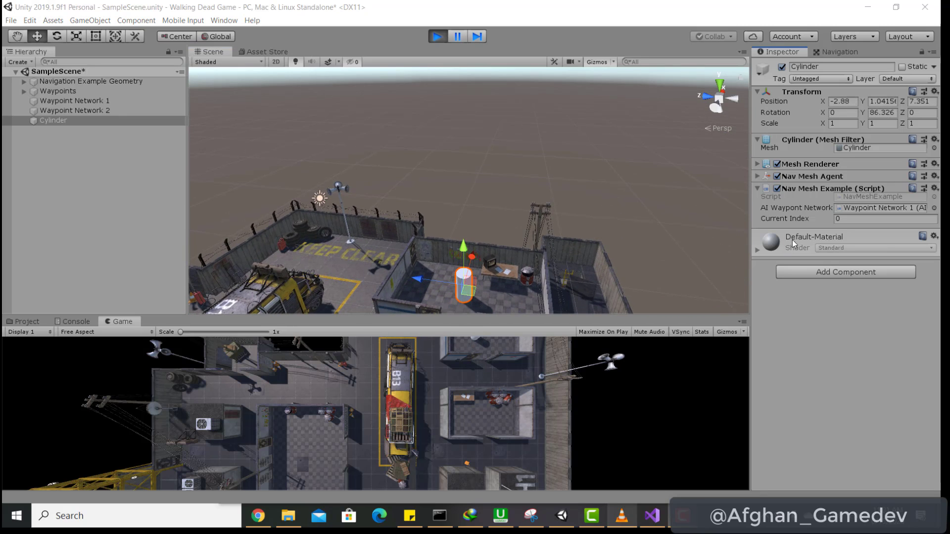
pyautogui.click(439, 38)
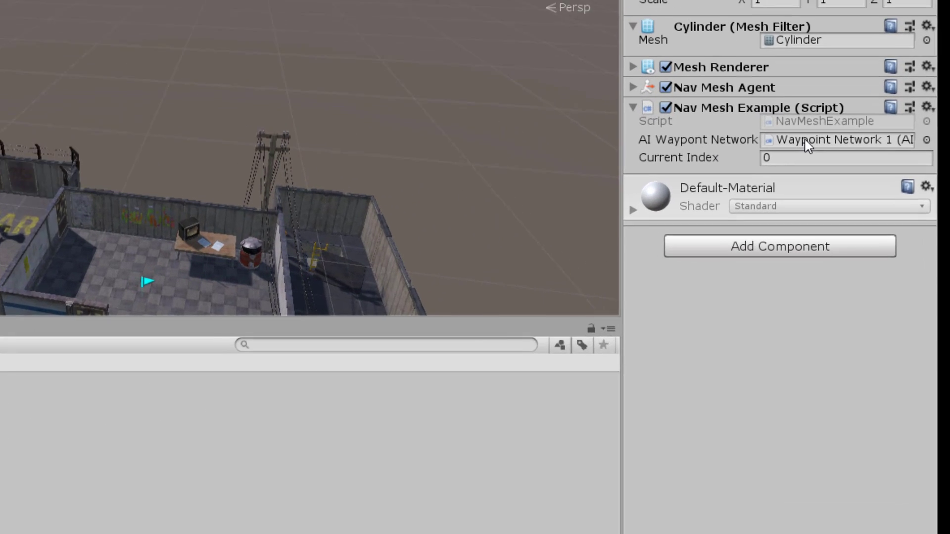
pyautogui.click(836, 216)
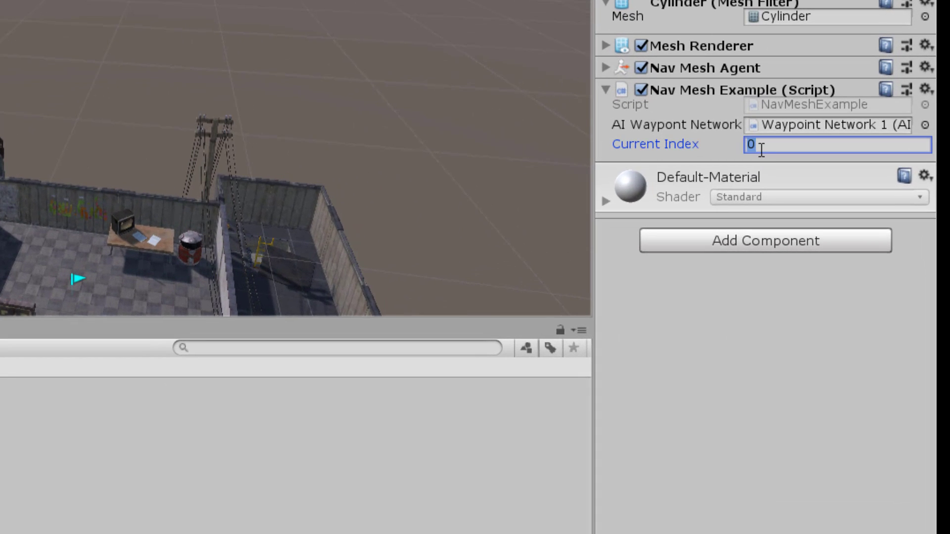
pyautogui.write('3')
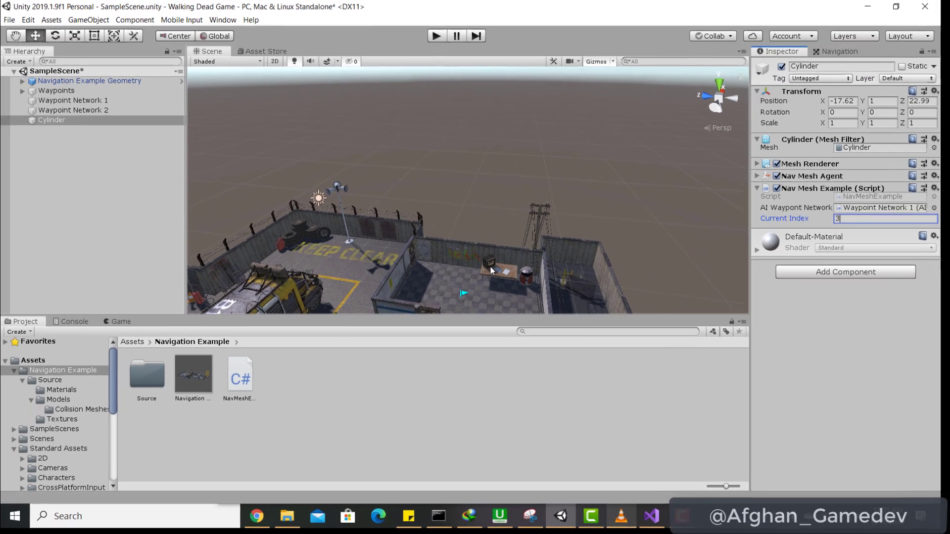
pyautogui.moveTo(304, 259)
pyautogui.mouseDown(button='right')
pyautogui.moveTo(376, 267)
pyautogui.moveTo(381, 253)
pyautogui.mouseUp(button='right')
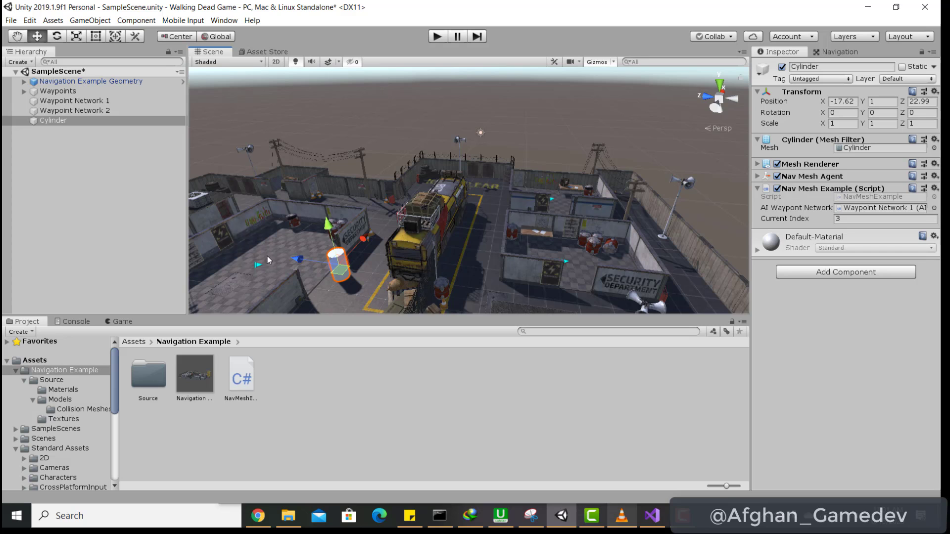
pyautogui.moveTo(267, 256); pyautogui.dragTo(426, 247, button='middle')
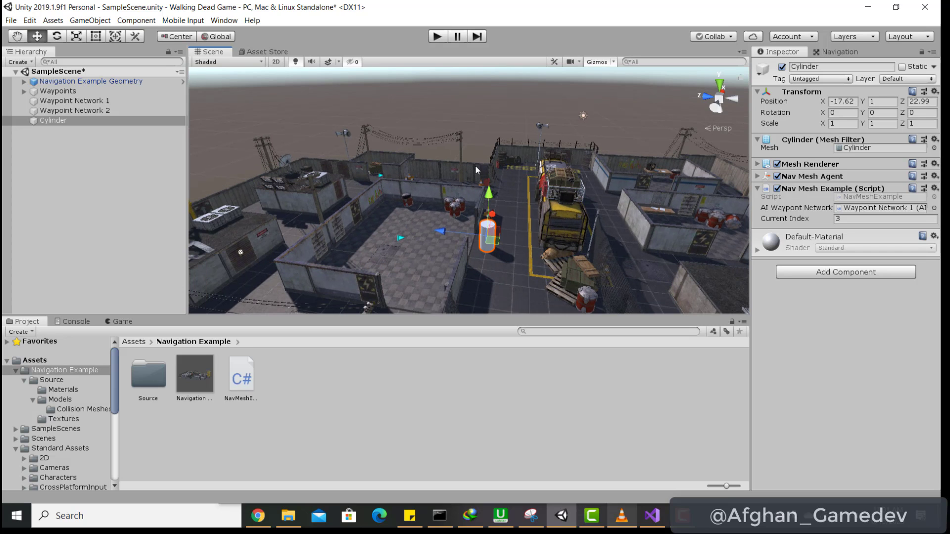
pyautogui.click(437, 36)
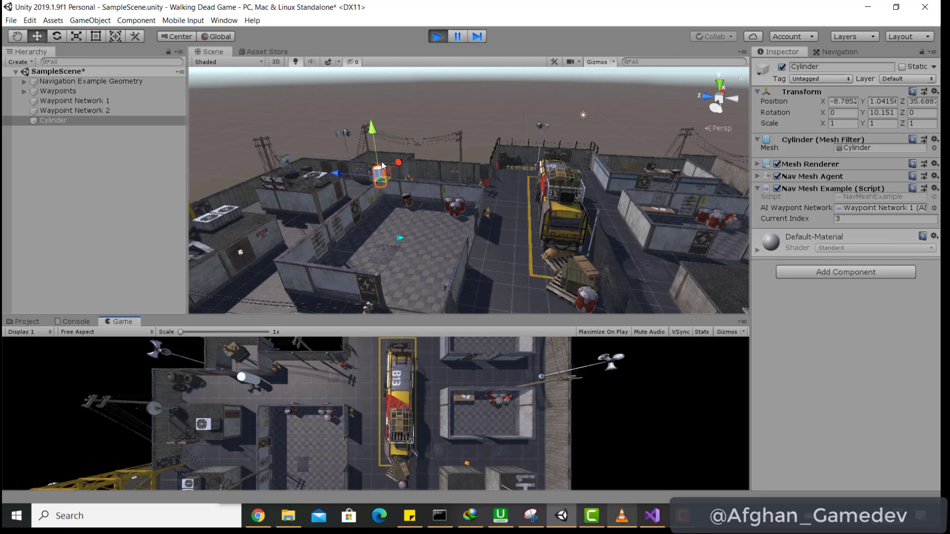
pyautogui.moveTo(382, 167); pyautogui.dragTo(384, 269, button='middle')
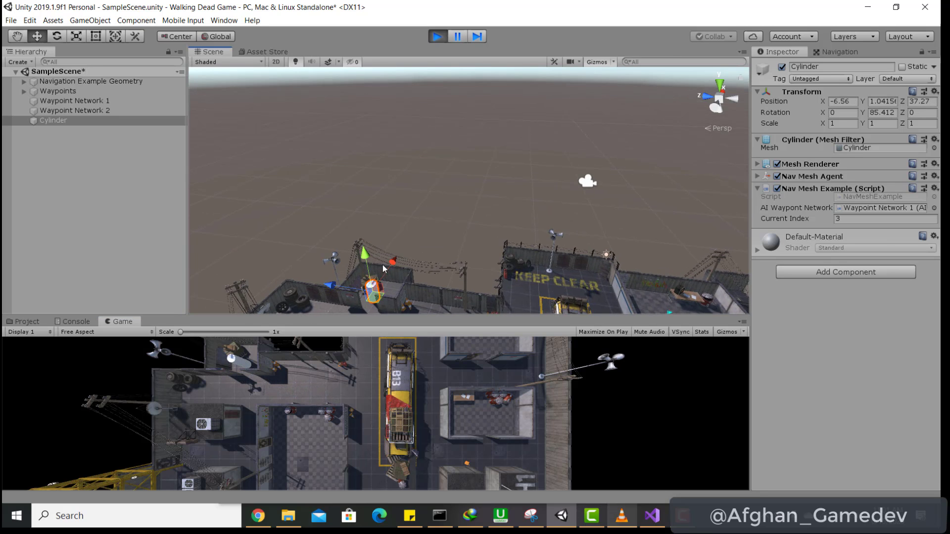
pyautogui.click(441, 39)
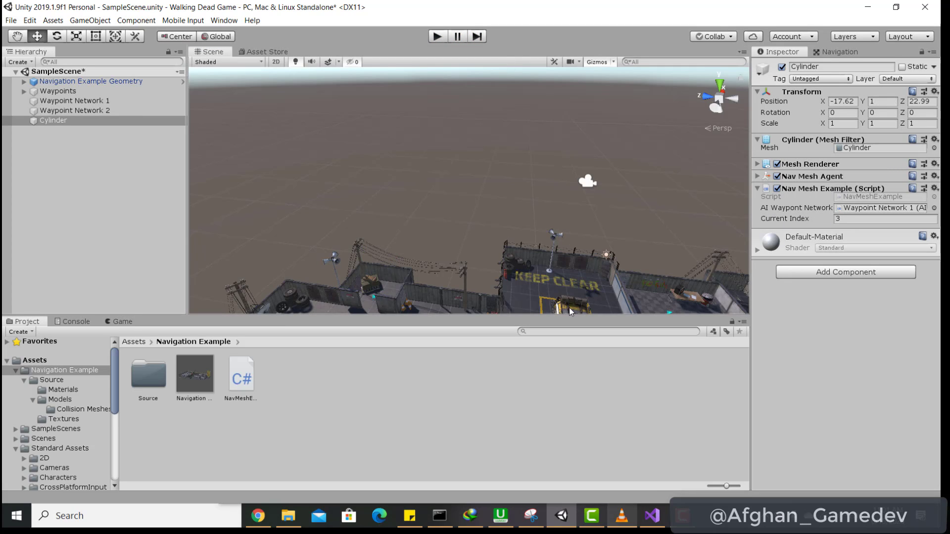
# - Add a void SetNextDistanation(bool increment) method after Update in NavMeshExample.cs
pyautogui.click(652, 516)
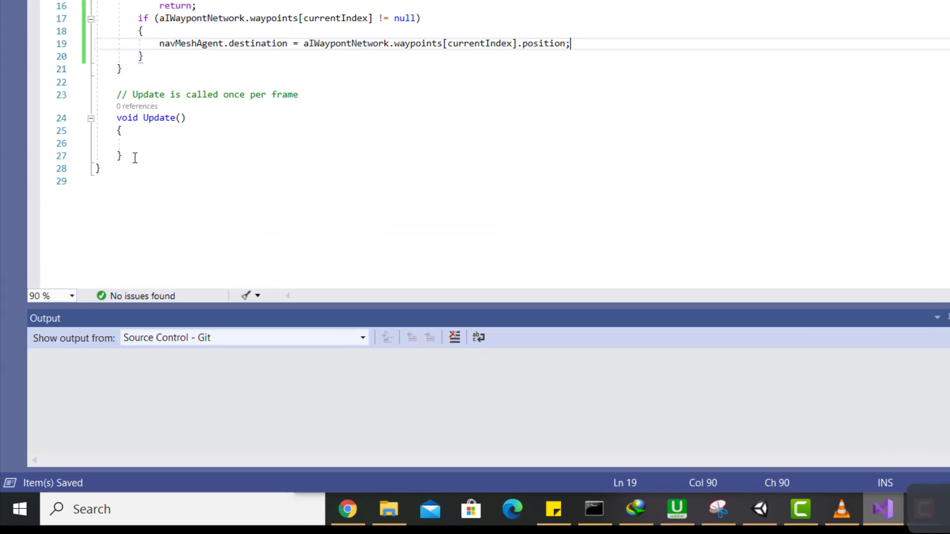
pyautogui.click(102, 284)
pyautogui.press('Return')
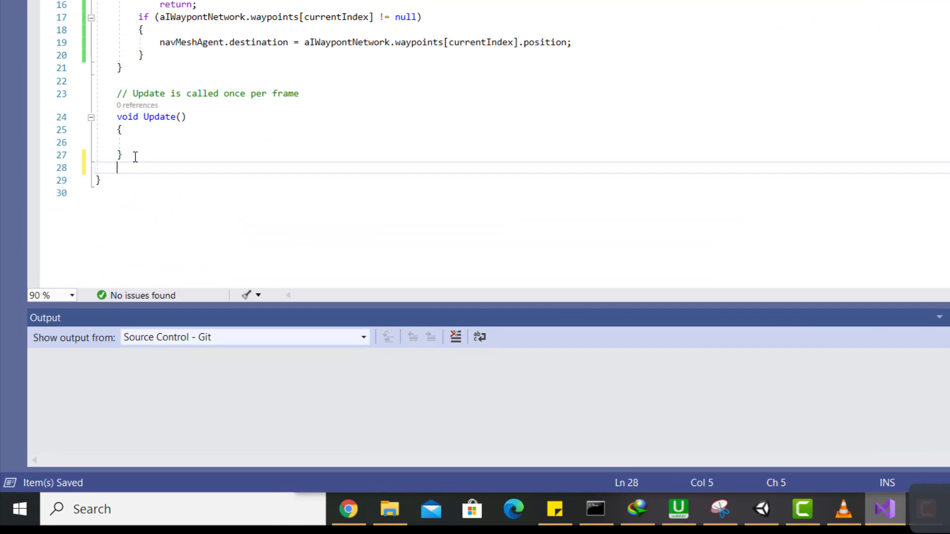
pyautogui.write('void ')
pyautogui.write('Se')
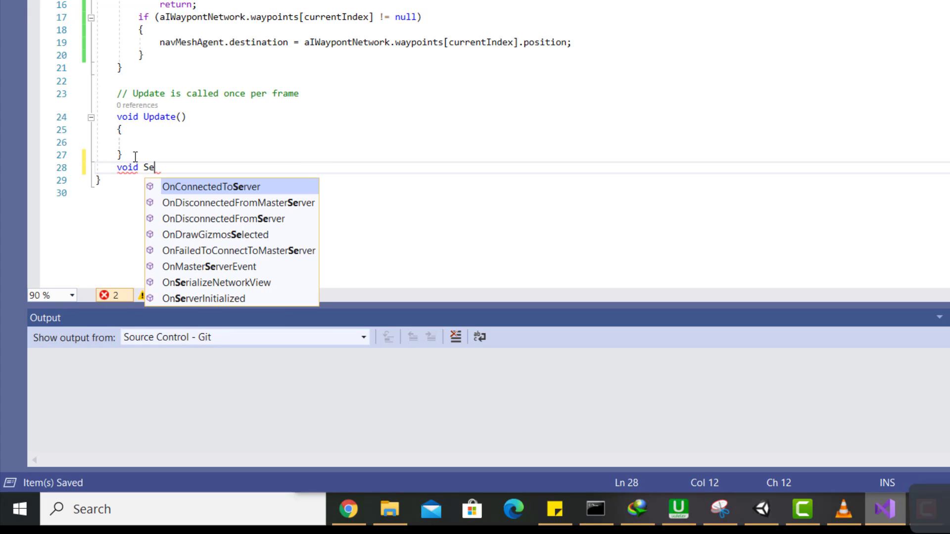
pyautogui.write('tNext')
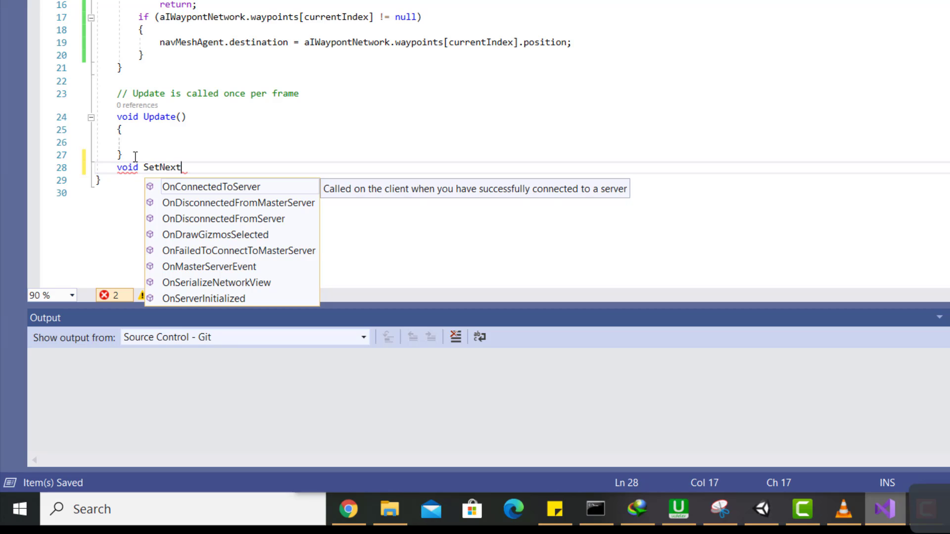
pyautogui.write('Dista')
pyautogui.write('nation(bool ')
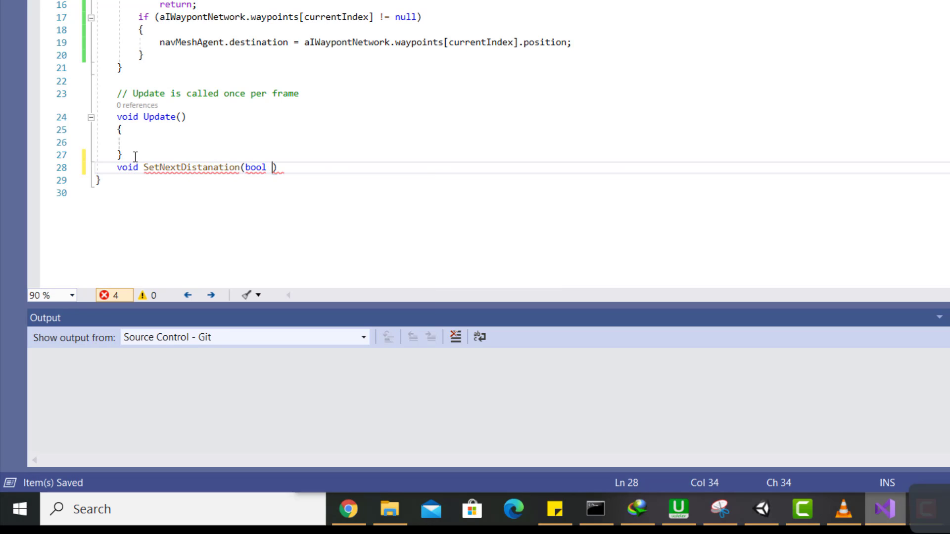
pyautogui.write('incremen')
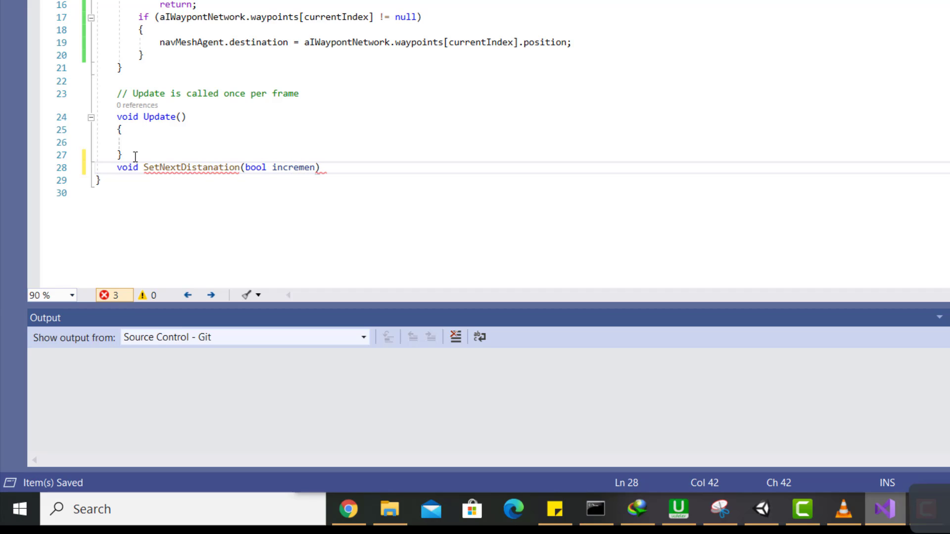
pyautogui.write('t) {')
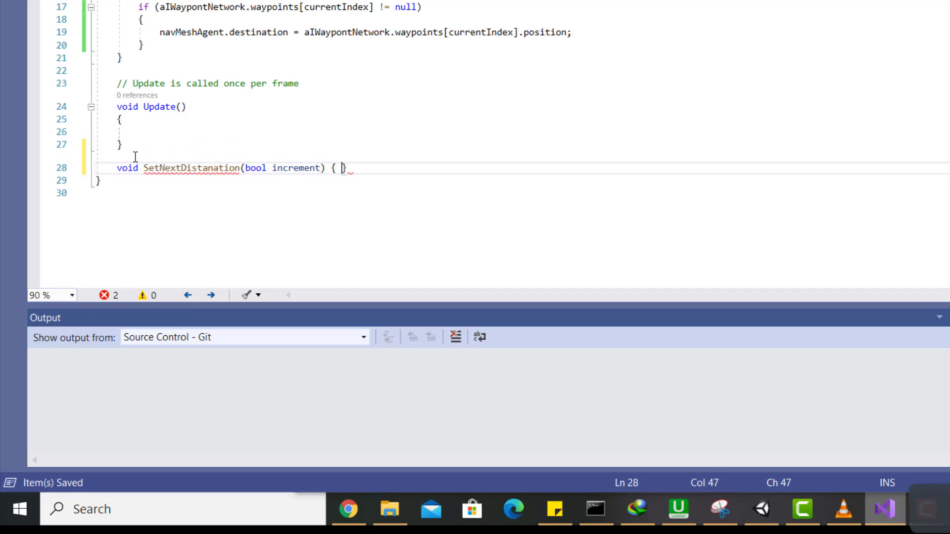
pyautogui.press('Return')
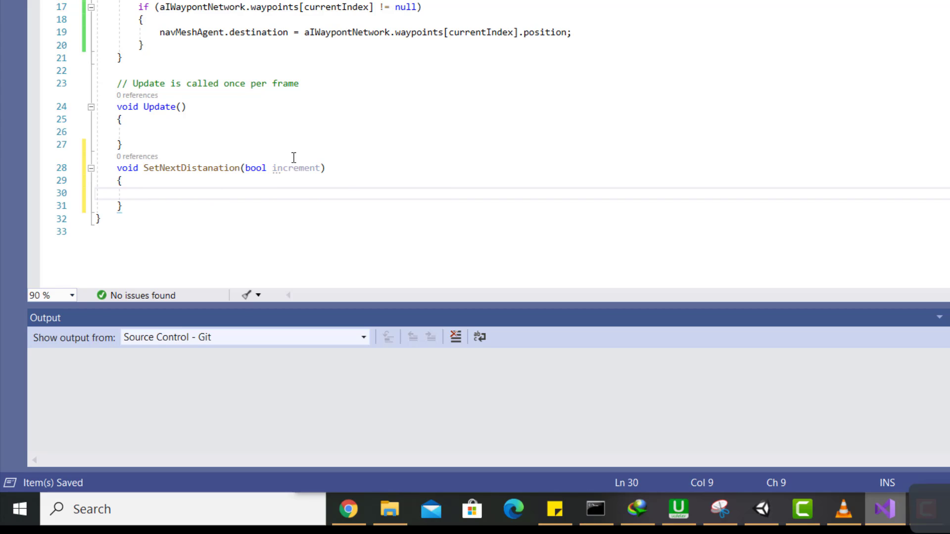
# - Make the method return early with if (aIWaypontNetwork == null) return;
pyautogui.moveTo(278, 171)
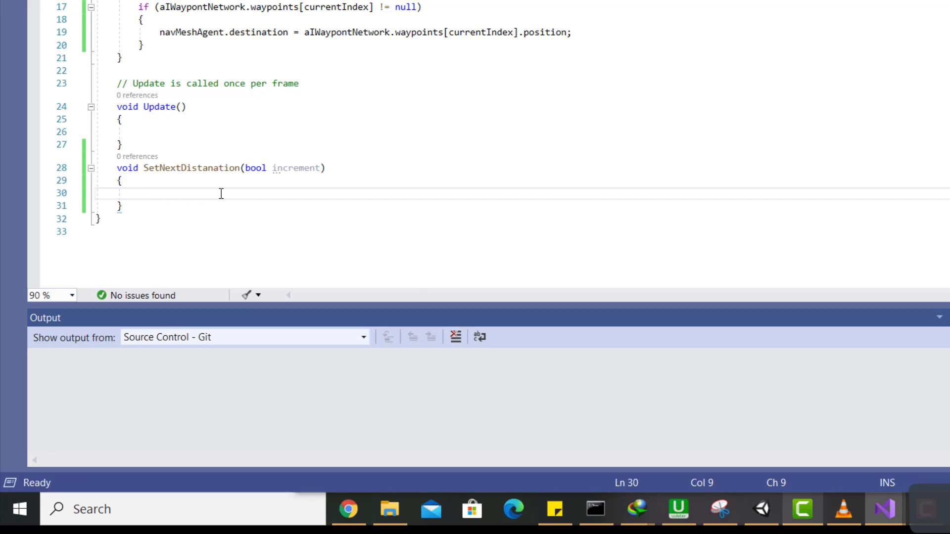
pyautogui.write('if(a')
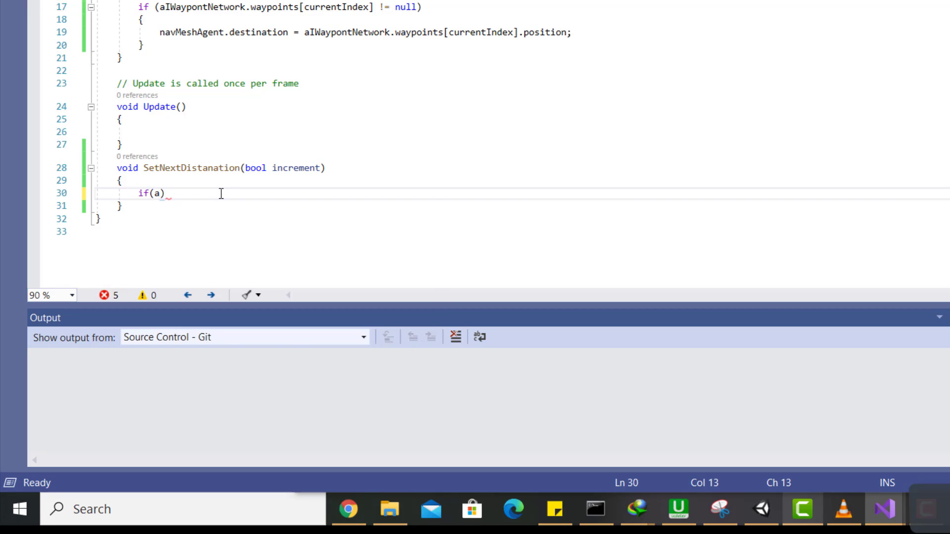
pyautogui.write('i')
pyautogui.press('Tab')
pyautogui.write('==n')
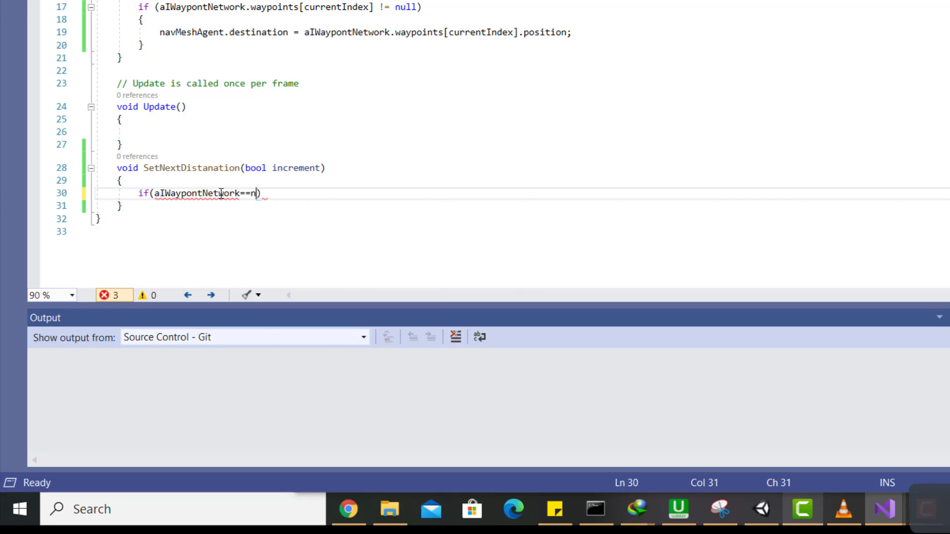
pyautogui.write('u')
pyautogui.press('Tab')
pyautogui.press('Return')
pyautogui.write('re')
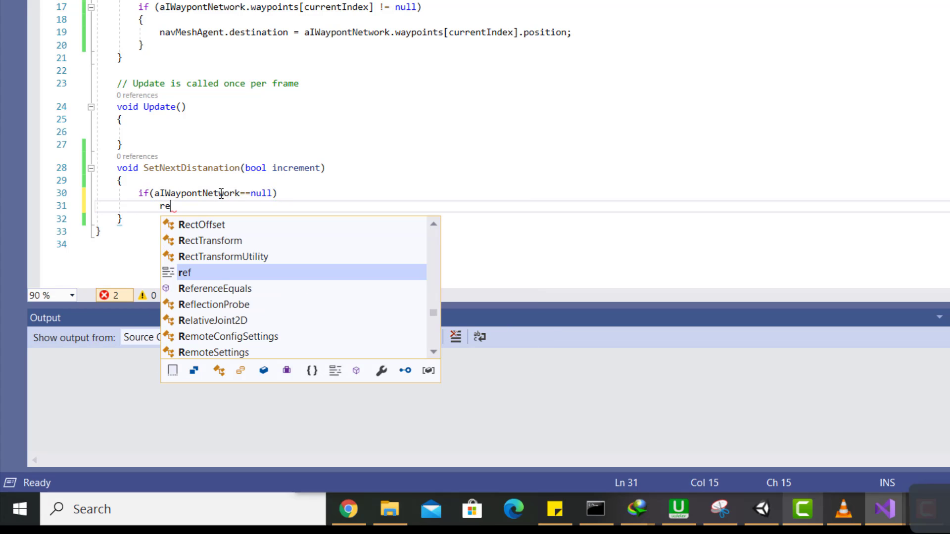
pyautogui.write('tu')
pyautogui.press('Tab')
pyautogui.write(';')
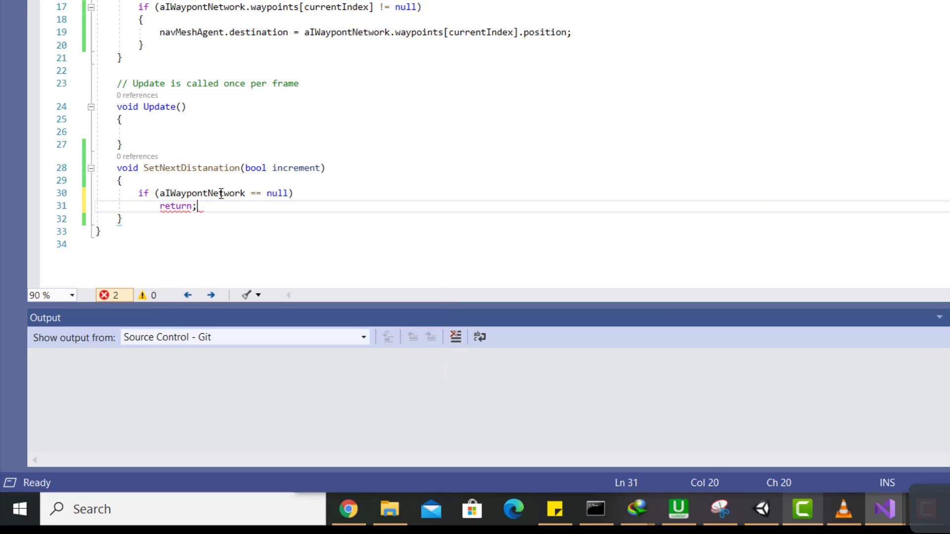
pyautogui.press('Return')
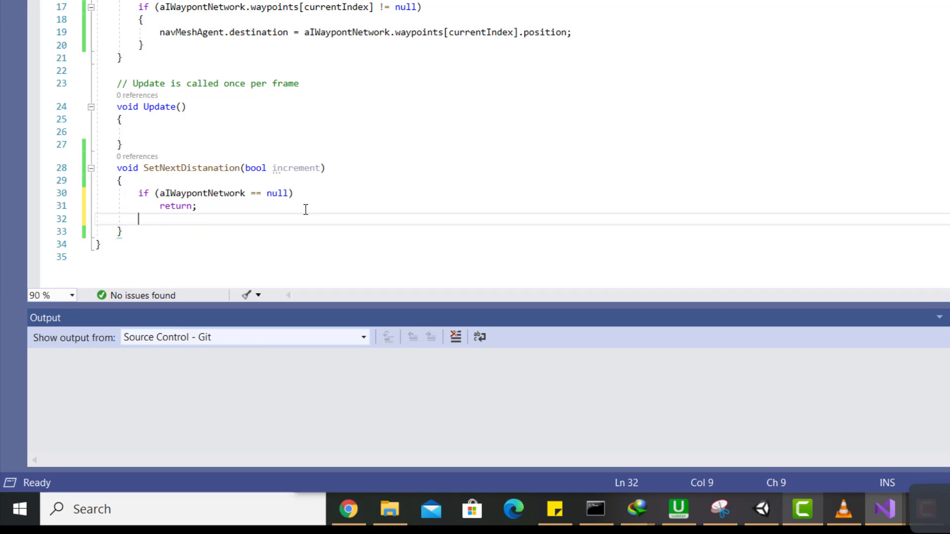
# - Declare int incrementStep = increment ? 1 : 0; and save the script
pyautogui.write('int')
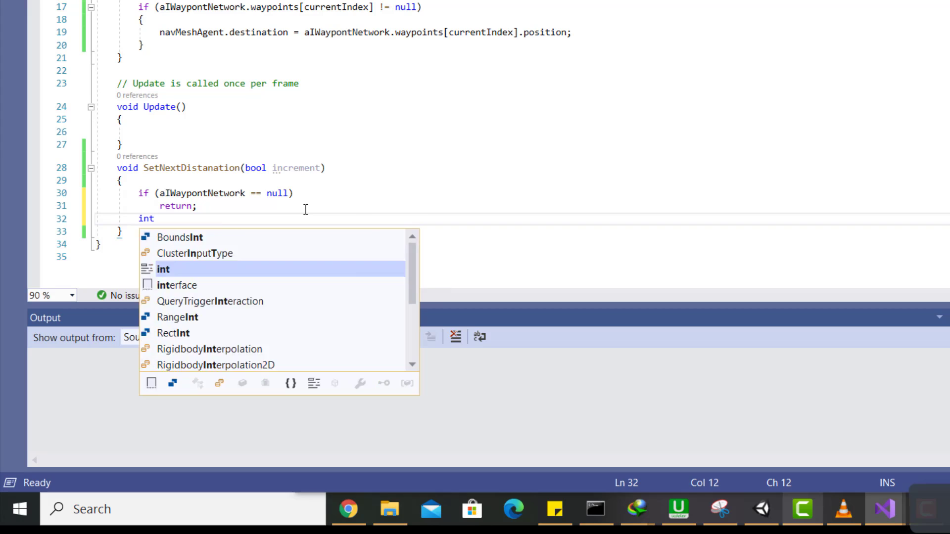
pyautogui.write(' increm')
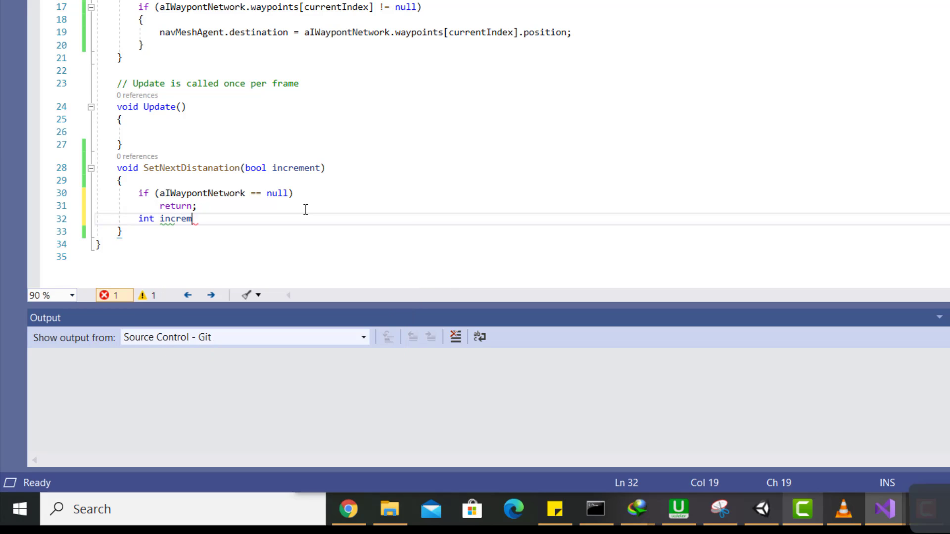
pyautogui.write('entStep ')
pyautogui.write('= ')
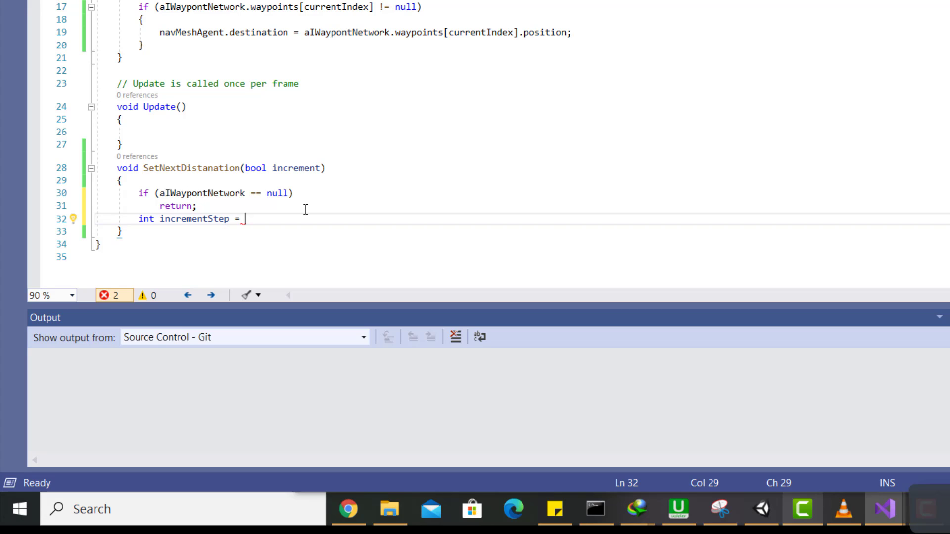
pyautogui.write('inc')
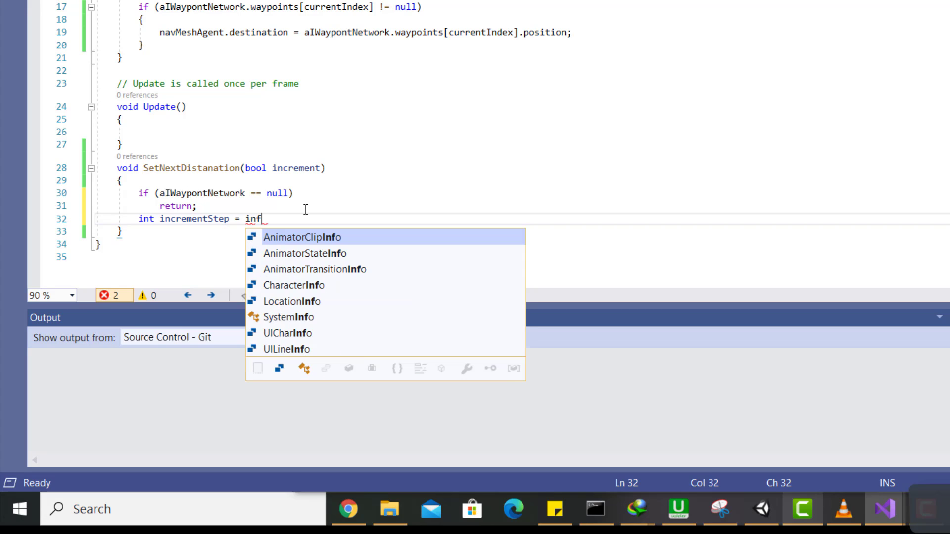
pyautogui.press('Tab')
pyautogui.write('? ')
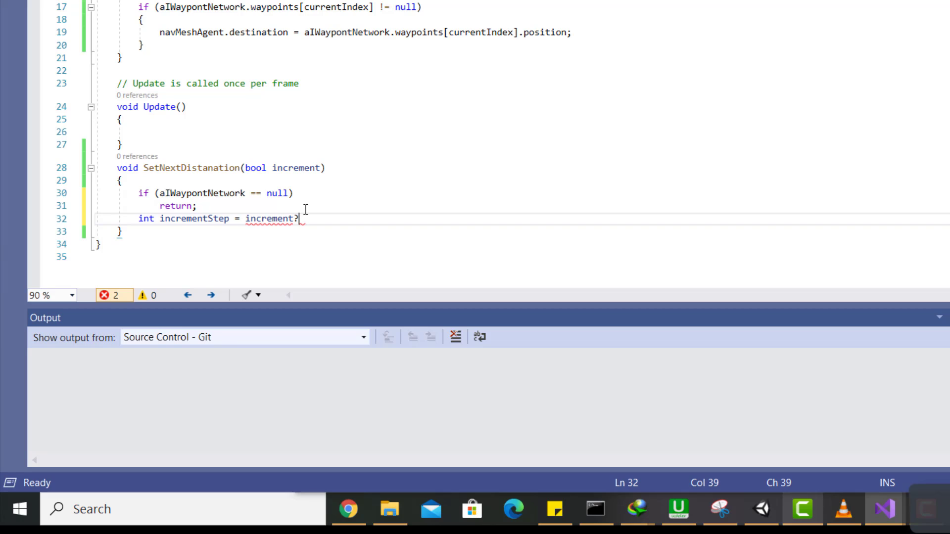
pyautogui.write('1 ')
pyautogui.write(': 0')
pyautogui.write(';')
pyautogui.hotkey('ctrl', 's')
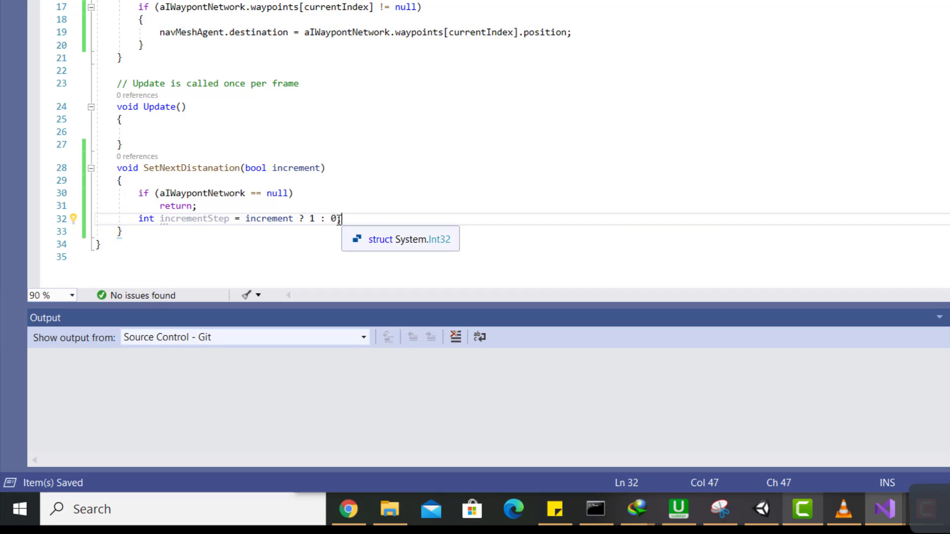
# - Begin an int nextWaypont = ( declaration on the line below
pyautogui.press('Tab')
pyautogui.press('Return')
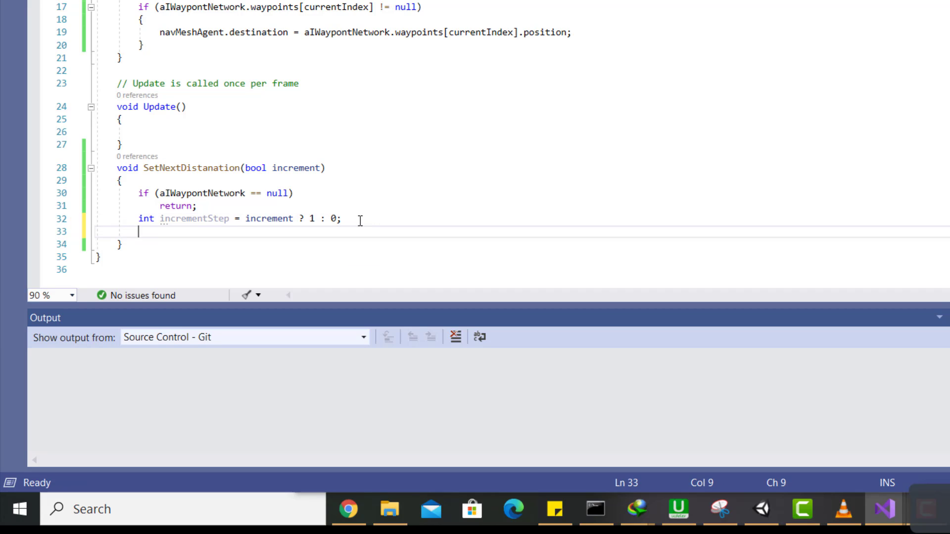
pyautogui.write('int ')
pyautogui.write('ne')
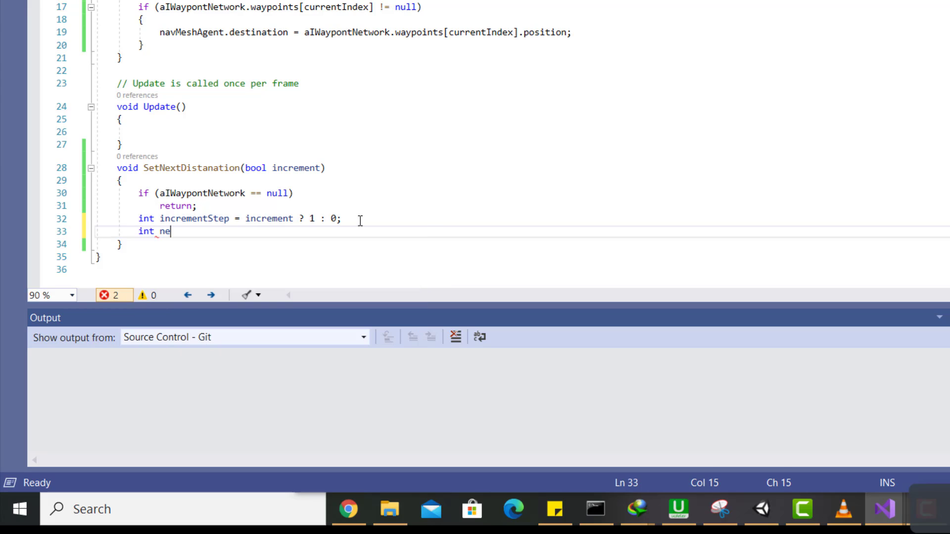
pyautogui.write('xtWay')
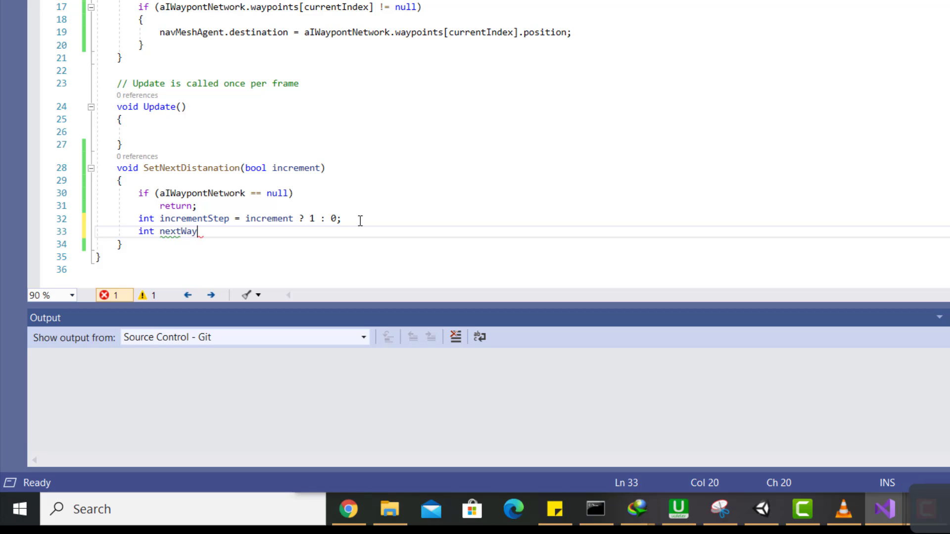
pyautogui.write('pont')
pyautogui.write('=(')
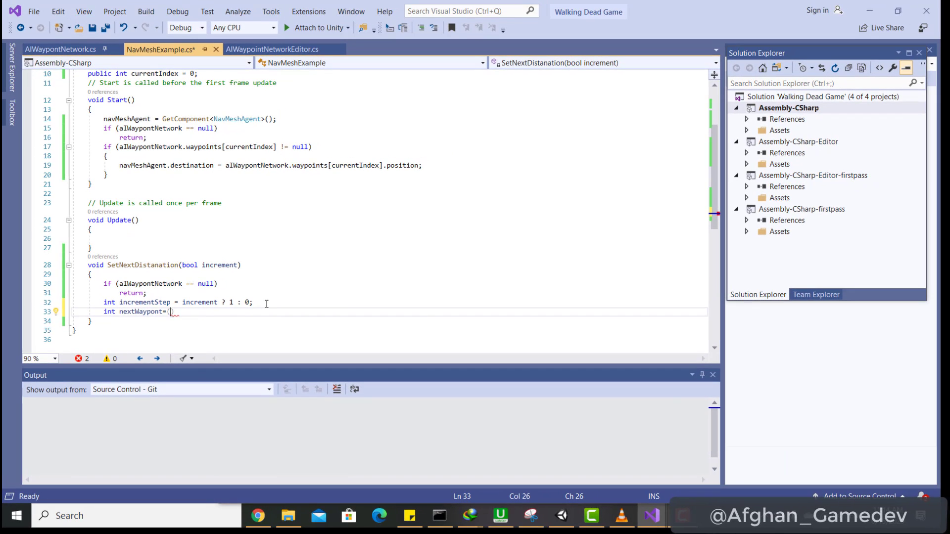
# - Check Waypoint Network 1's AI Waypoint Network component in Unity, then return to Visual Studio
pyautogui.click(561, 516)
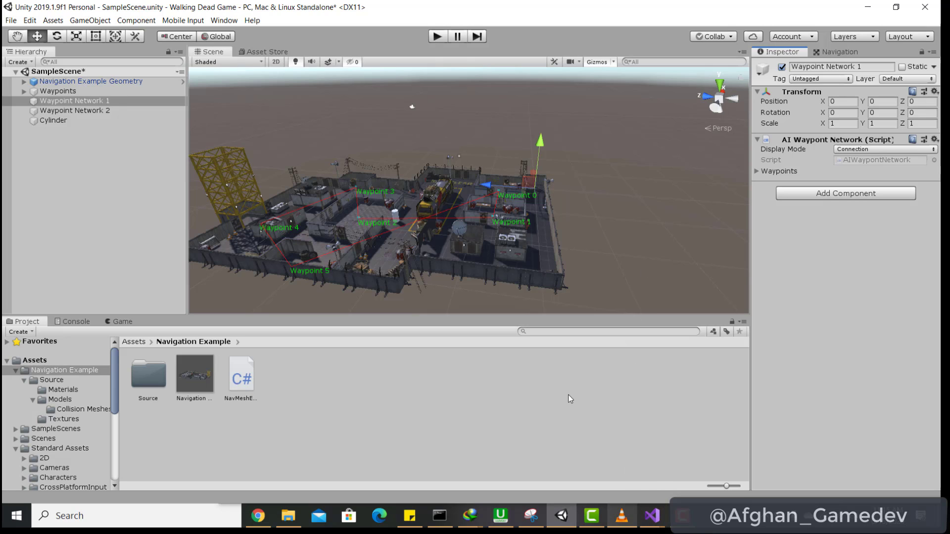
pyautogui.hotkey('alt', 'Tab')
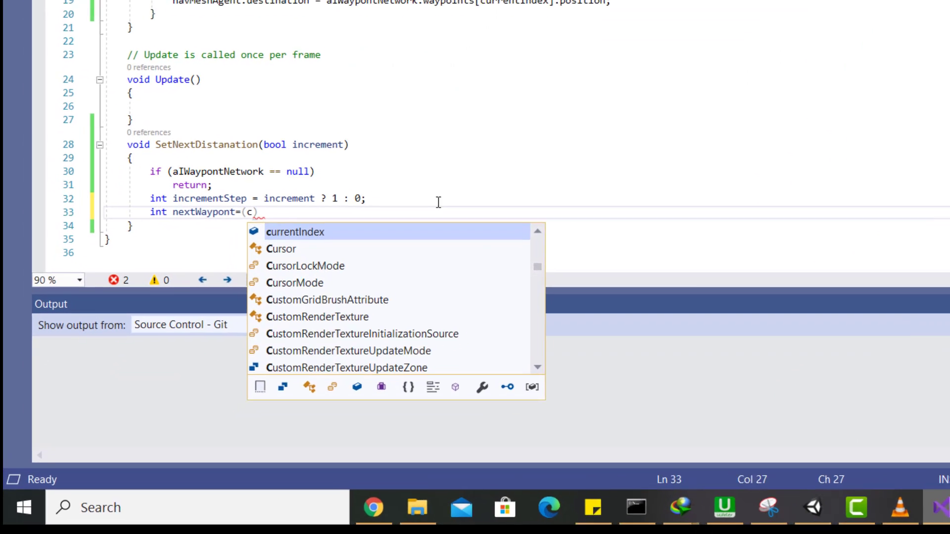
# - Finish nextWaypont as currentIndex + incrementStep >= waypoints.Count ? 0 : currentIndex + incrementStep, and save
pyautogui.write('currentIndex+')
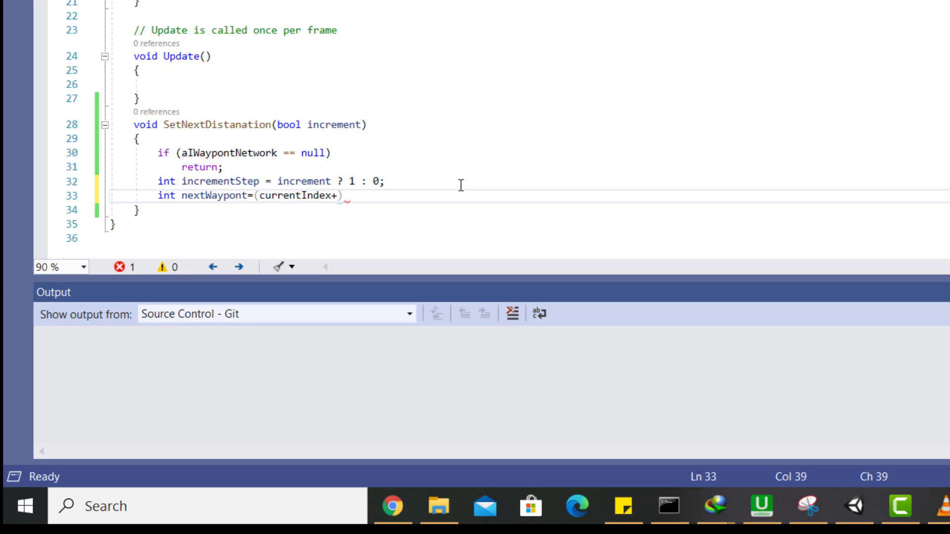
pyautogui.write('incre')
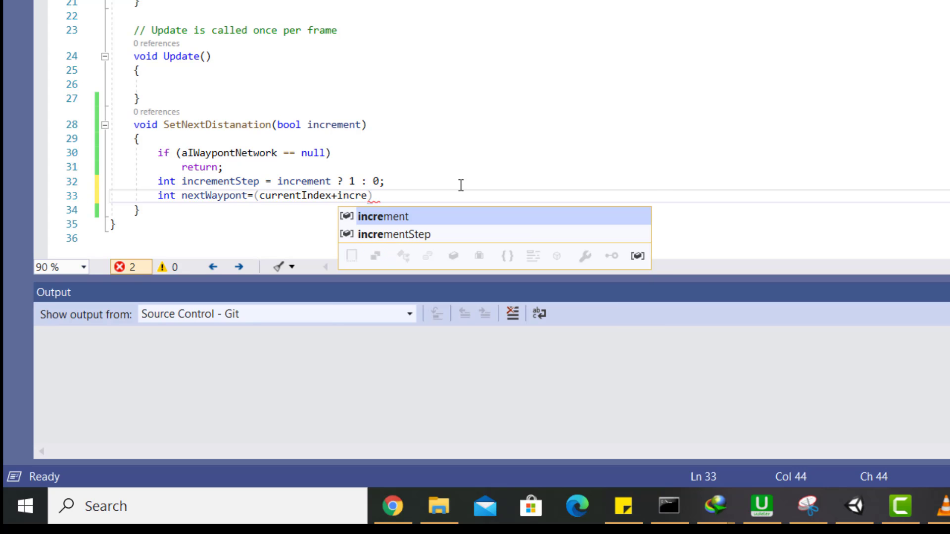
pyautogui.press('Tab')
pyautogui.write('>')
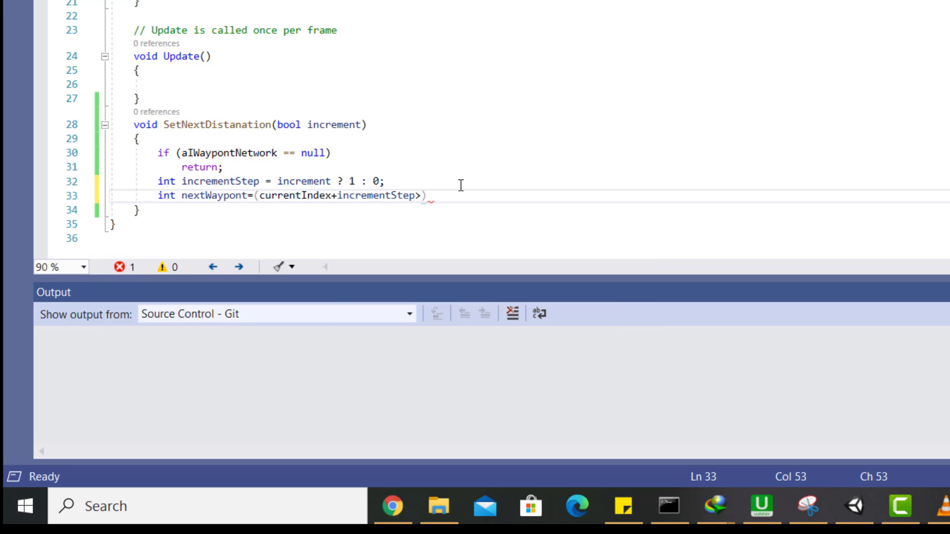
pyautogui.write('=a')
pyautogui.write('I.')
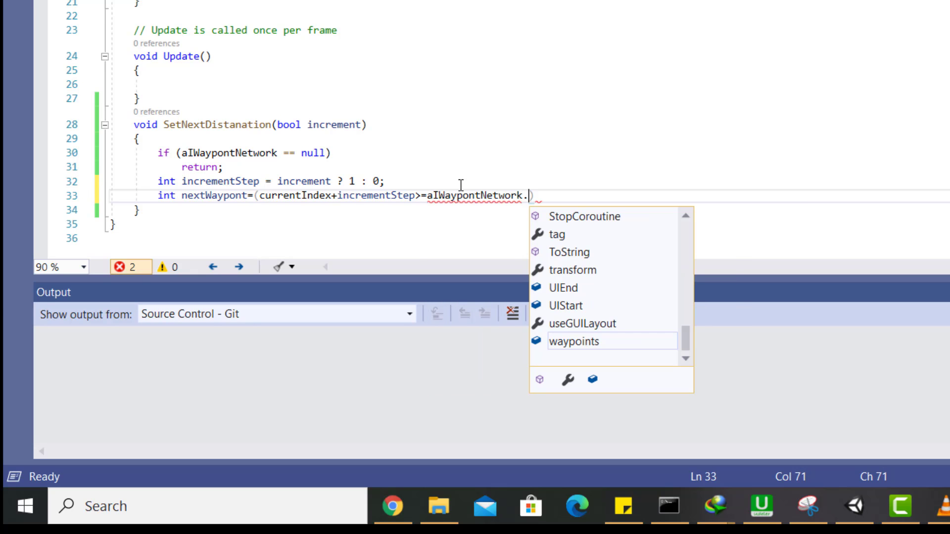
pyautogui.write('wa')
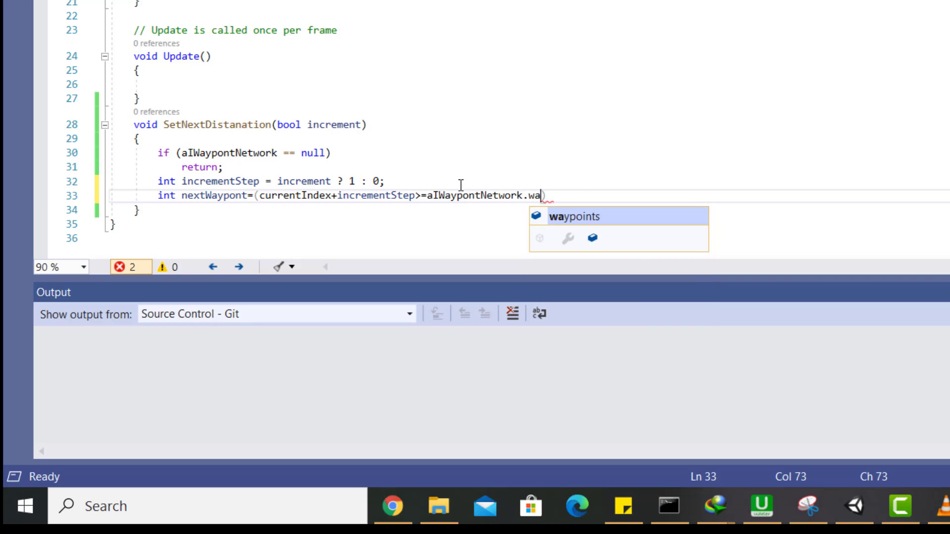
pyautogui.write('.c')
pyautogui.press('Tab')
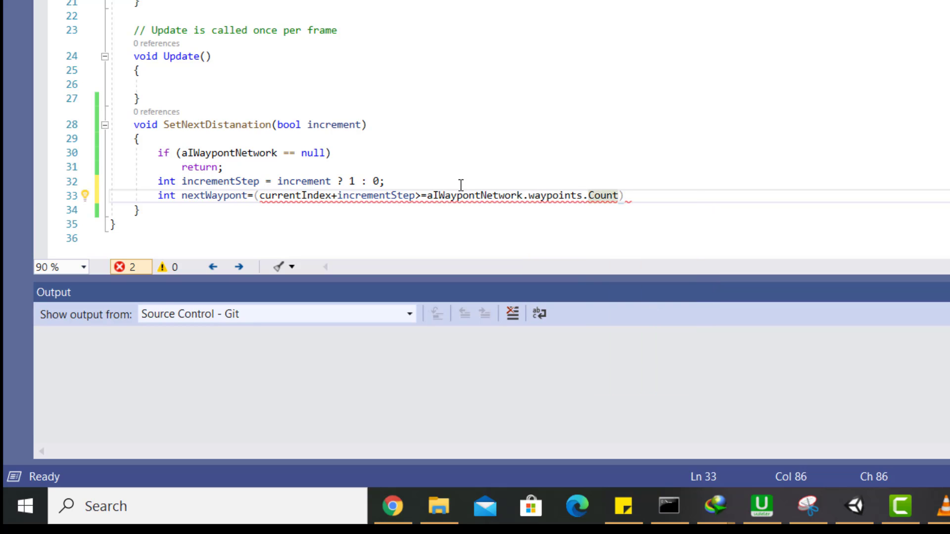
pyautogui.write('?')
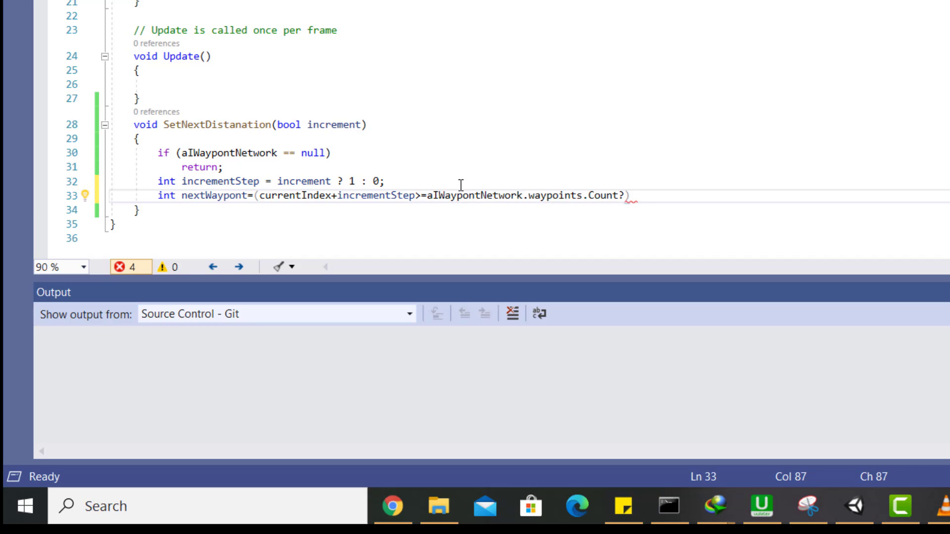
pyautogui.write('0')
pyautogui.write(':')
pyautogui.write('cu')
pyautogui.press('Tab')
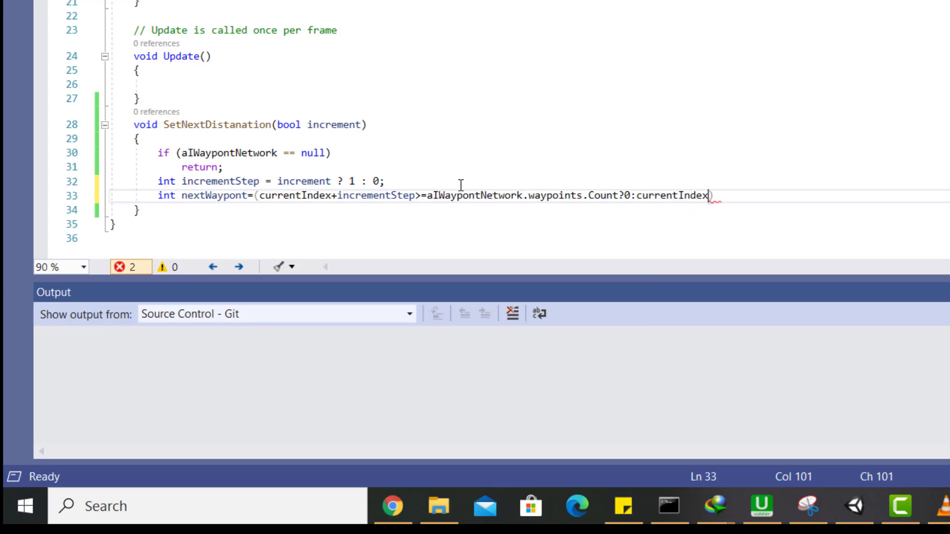
pyautogui.write('+incr')
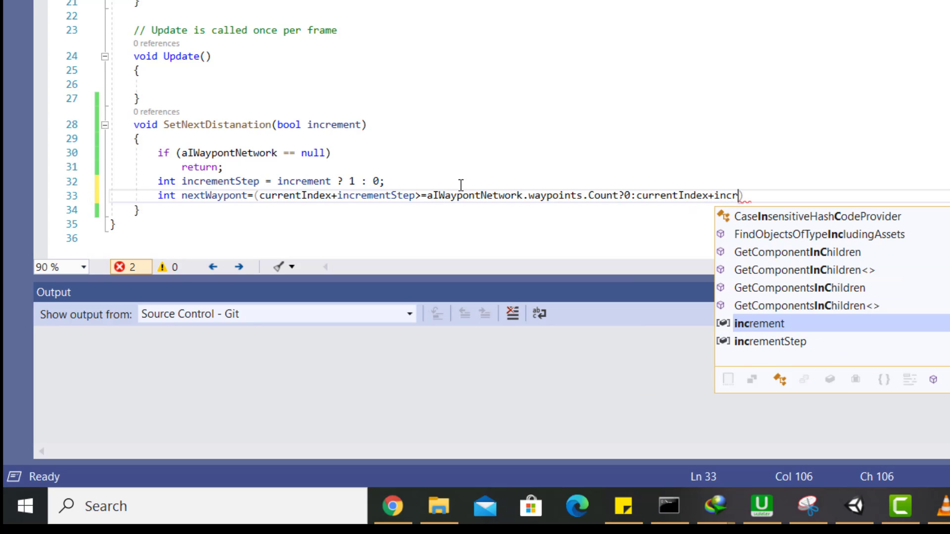
pyautogui.press('Down')
pyautogui.press('Tab')
pyautogui.write(');')
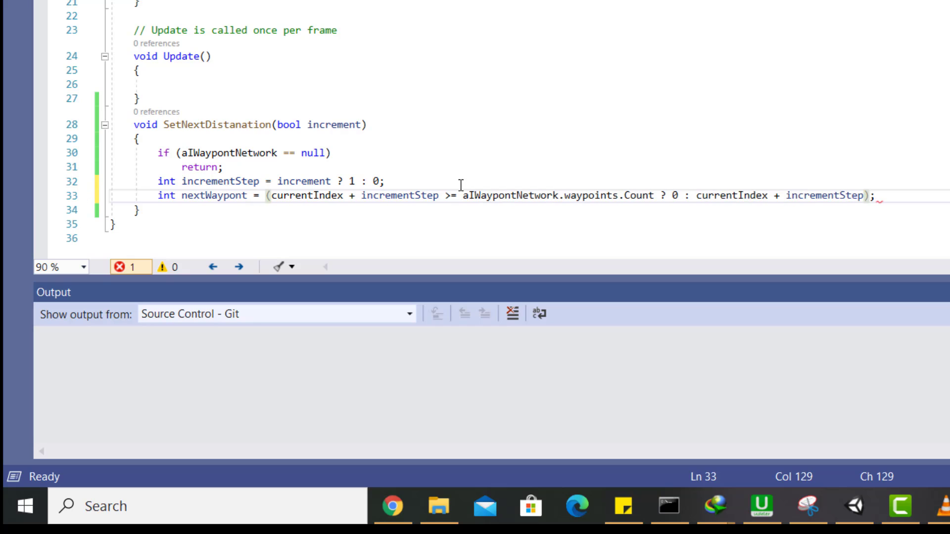
pyautogui.hotkey('ctrl', 's')
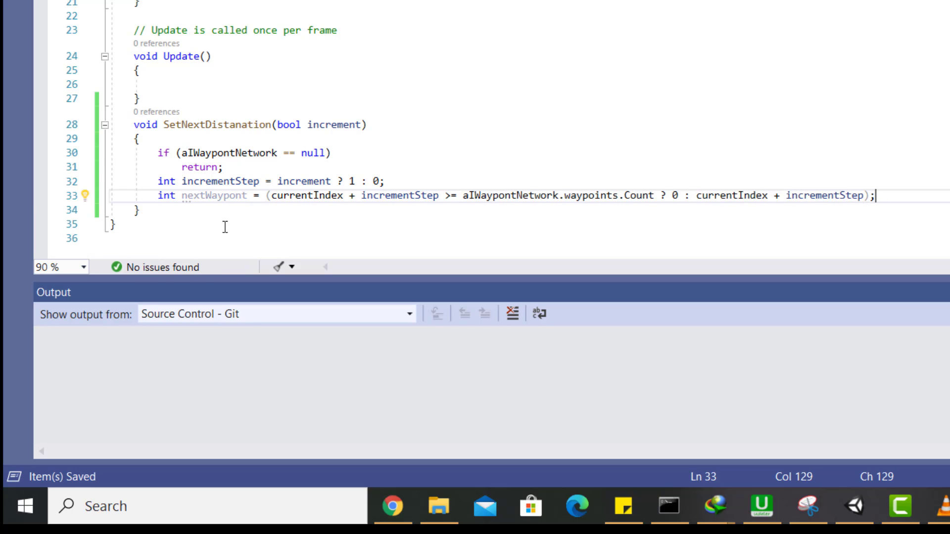
pyautogui.press('Return')
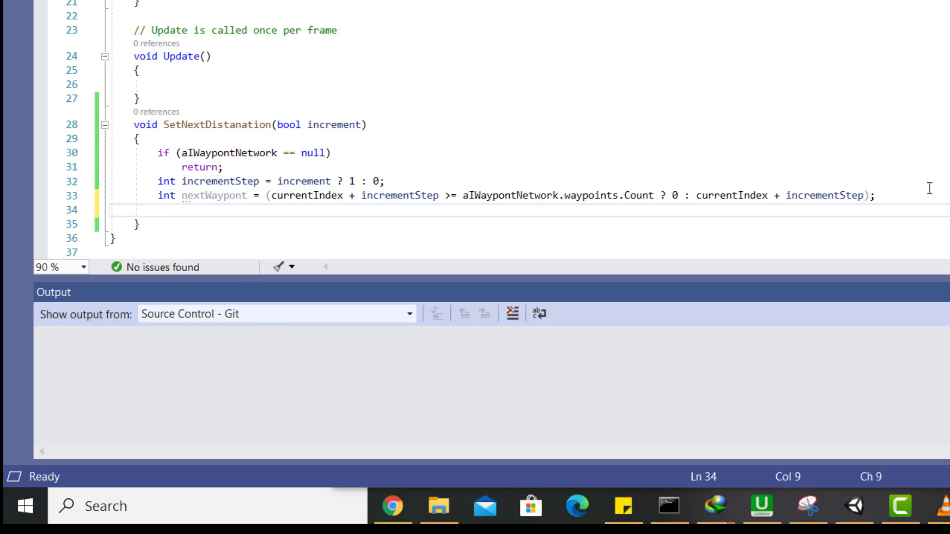
# - Add Transform nextWaypointTransform = aIWaypontNetwork.waypoints[nextWaypont];
pyautogui.moveTo(547, 197)
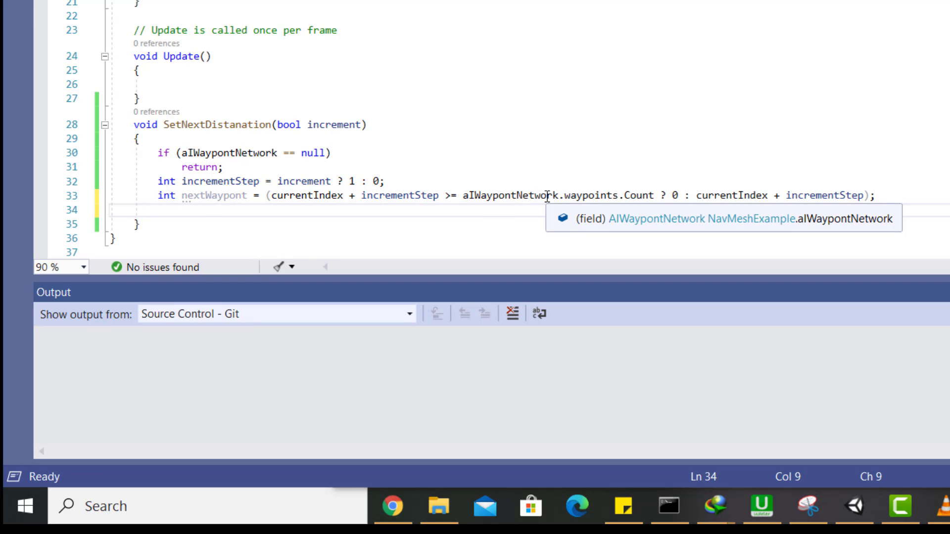
pyautogui.write('Tra')
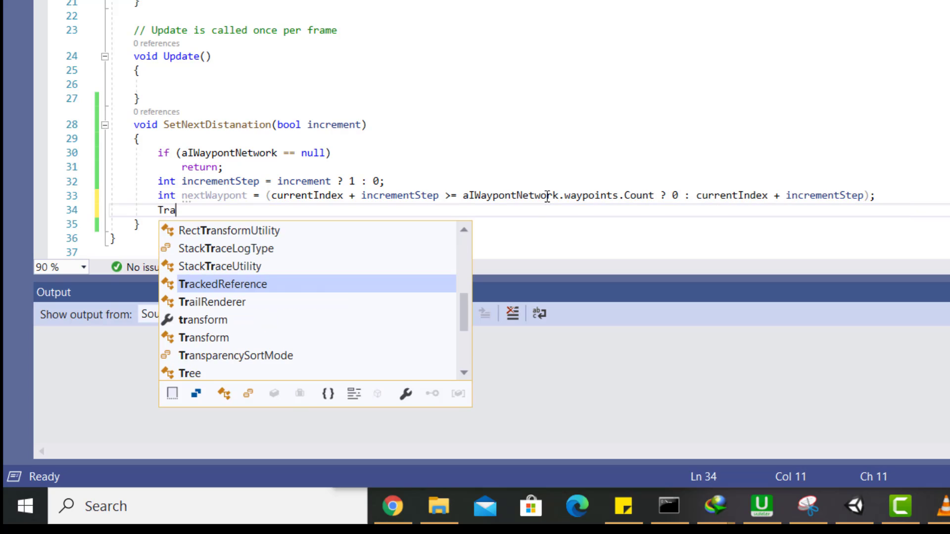
pyautogui.write('n')
pyautogui.press('Tab')
pyautogui.write('n')
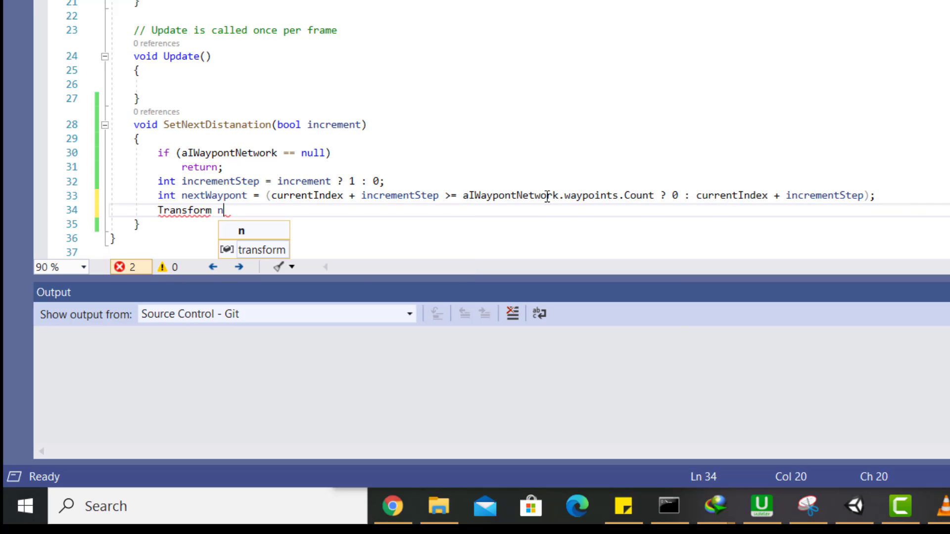
pyautogui.write('extWayp')
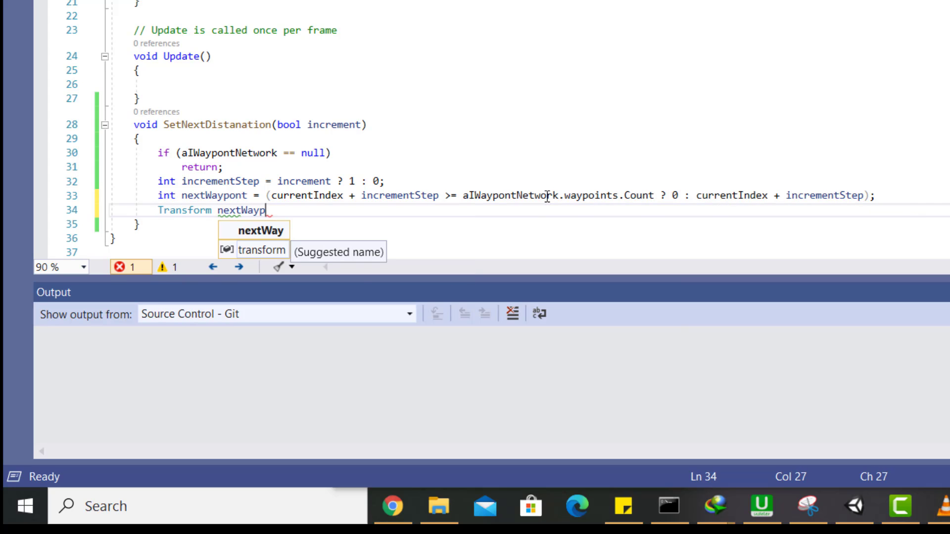
pyautogui.write('ointTr')
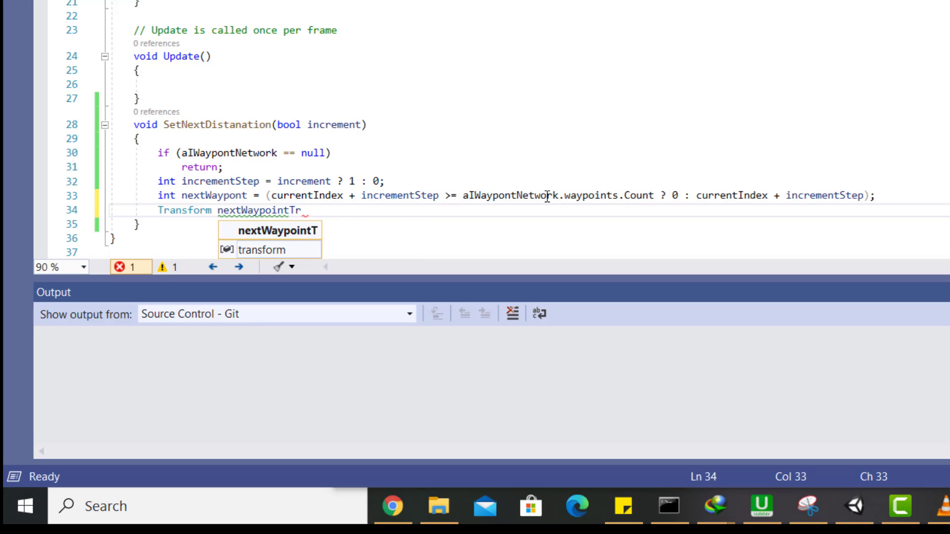
pyautogui.write('ansform = aIW')
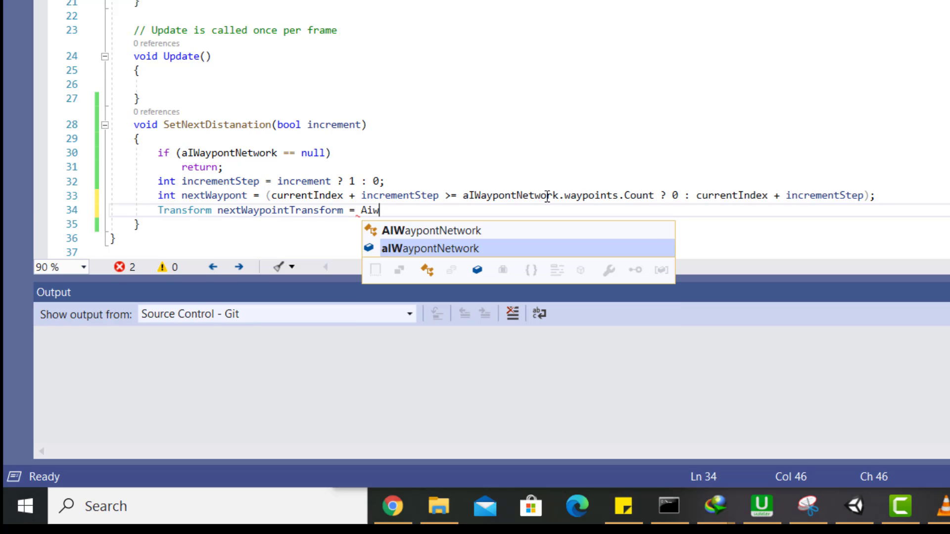
pyautogui.press('Tab')
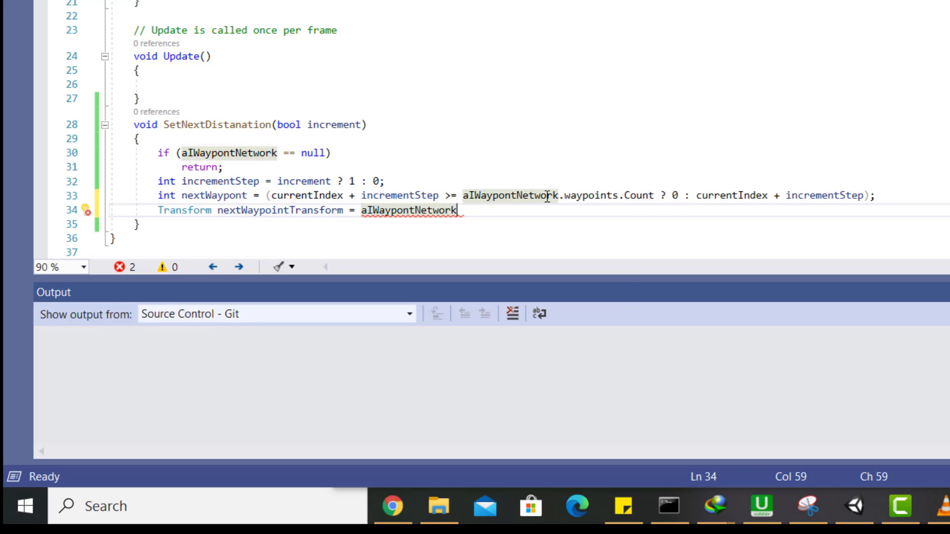
pyautogui.write('.wa')
pyautogui.press('Tab')
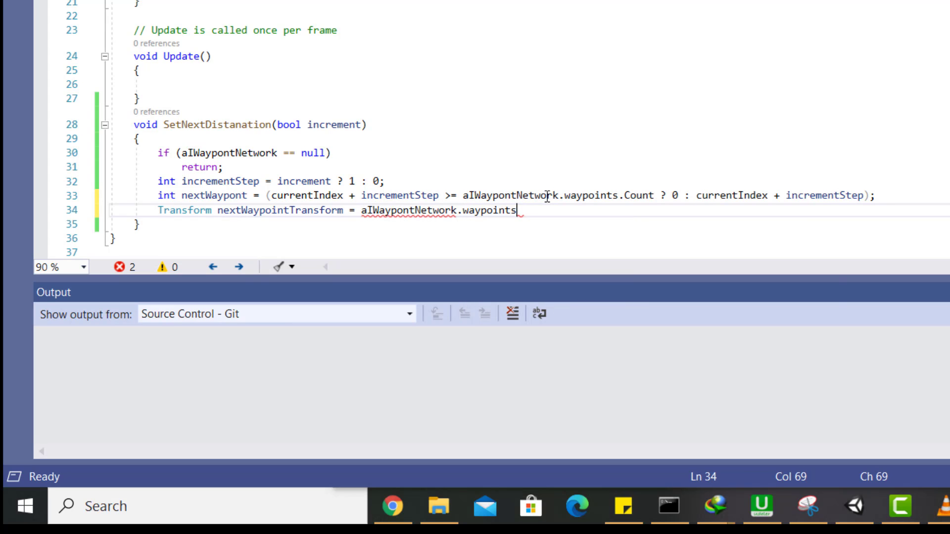
pyautogui.write('[nex')
pyautogui.press('Tab')
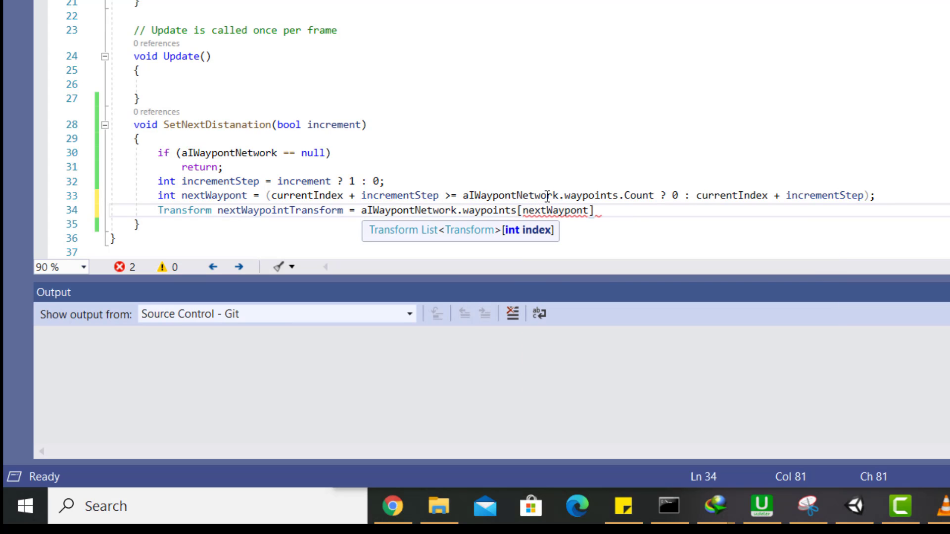
pyautogui.write('];')
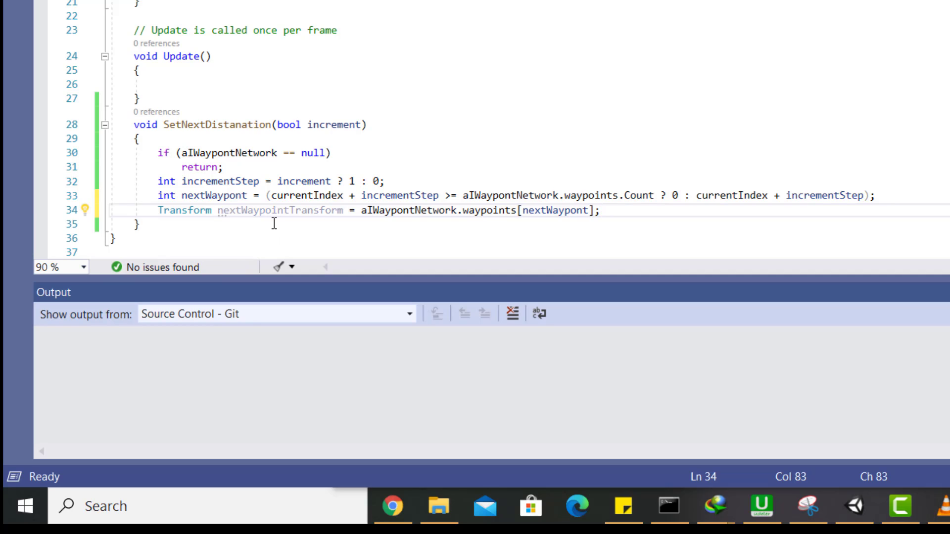
pyautogui.doubleClick(271, 210)
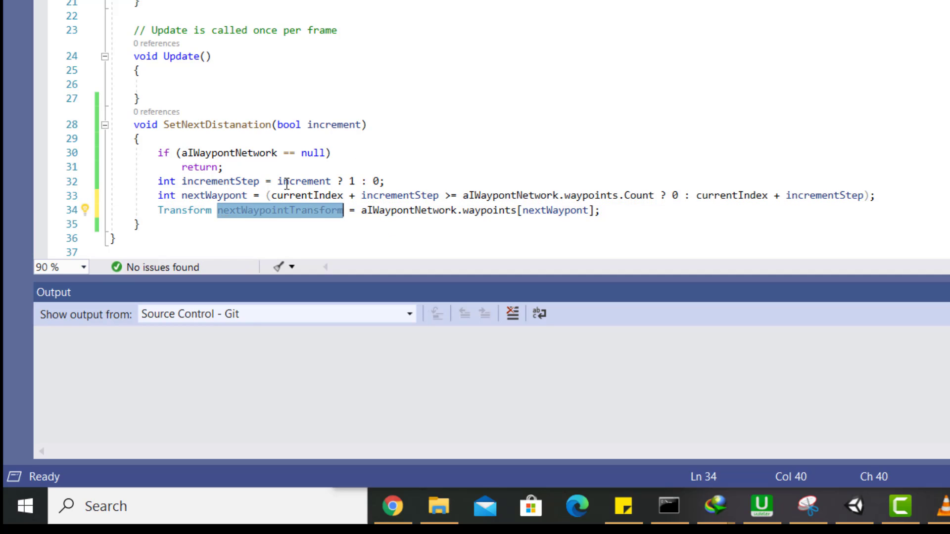
pyautogui.click(653, 213)
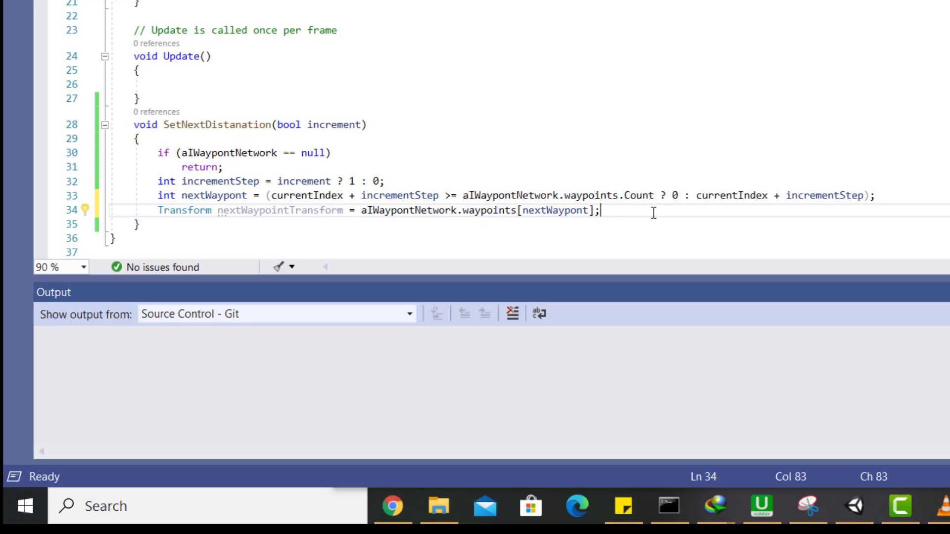
# - Add an if (nextWaypointTransform != null) block below it
pyautogui.press('Return')
pyautogui.write('if')
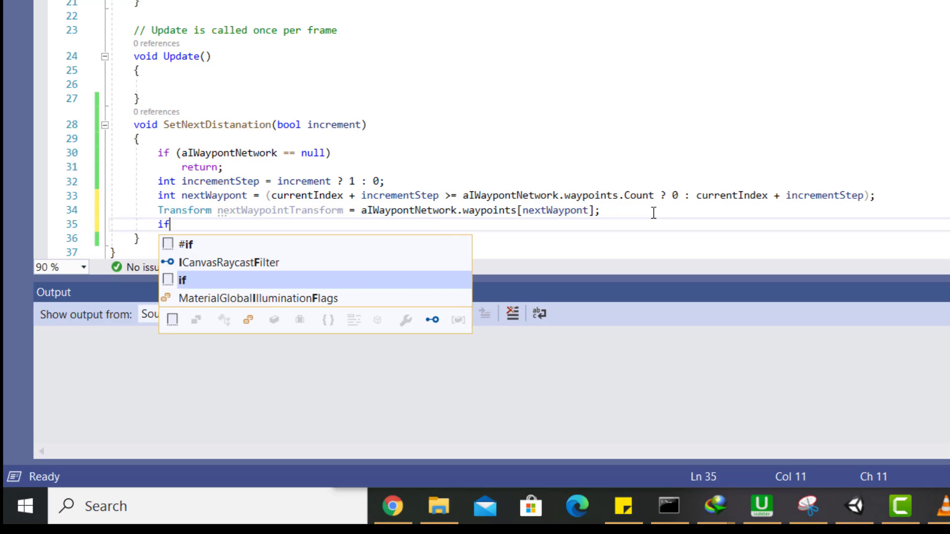
pyautogui.write('(nex')
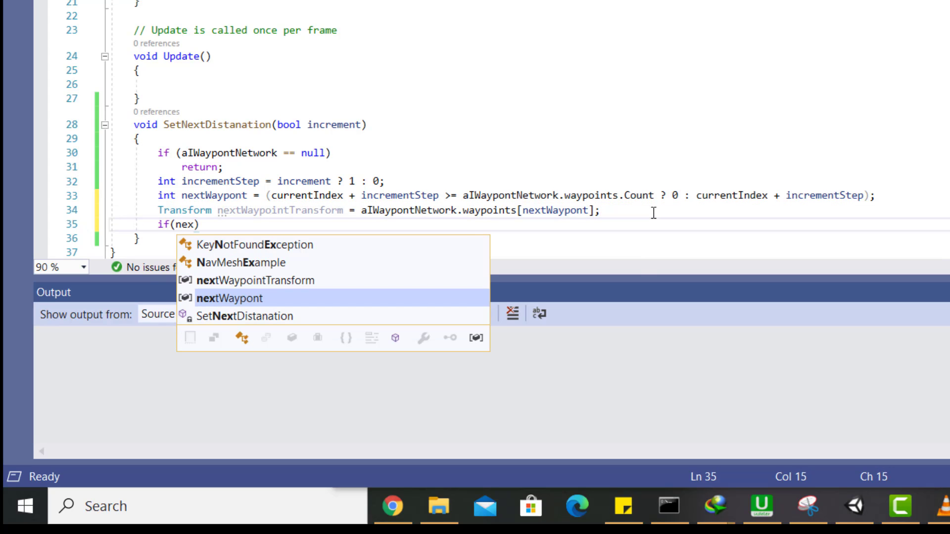
pyautogui.press('Up')
pyautogui.press('Tab')
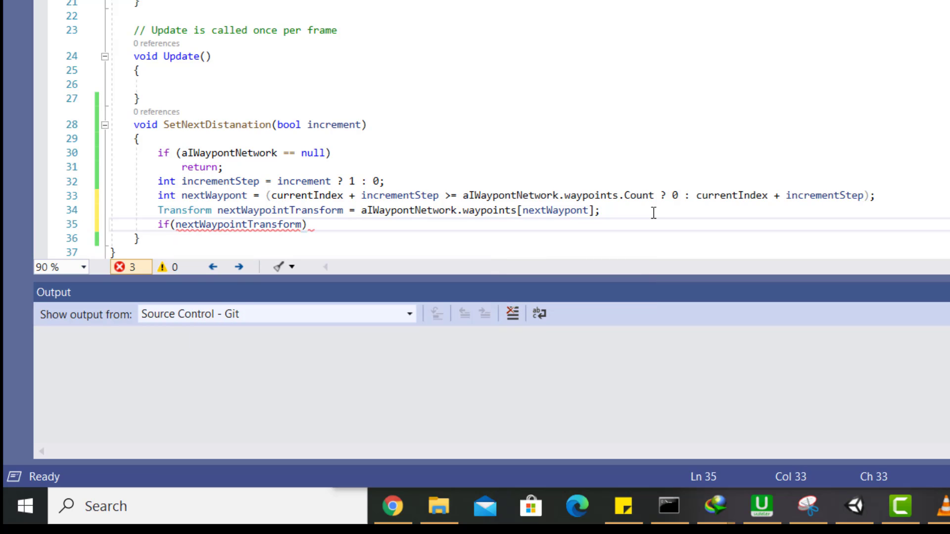
pyautogui.write('!=nu')
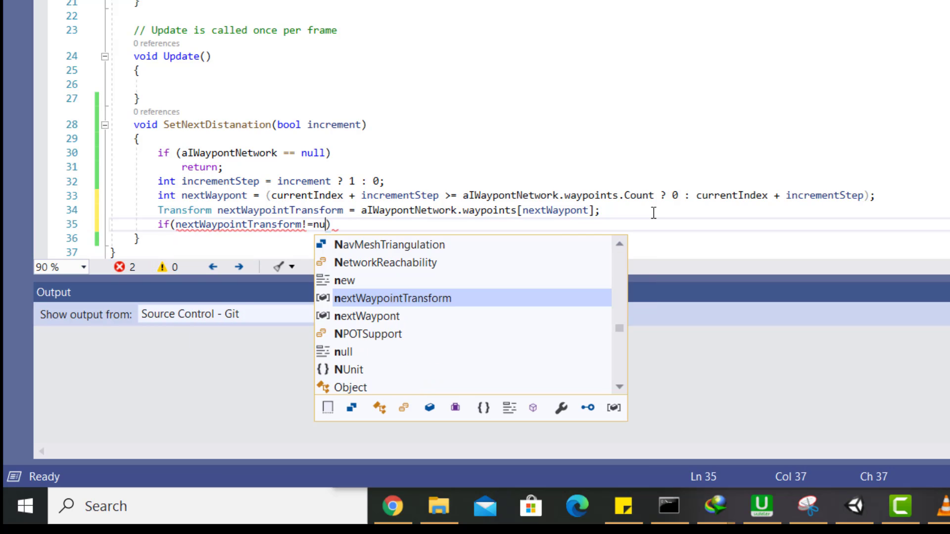
pyautogui.write('ll) {')
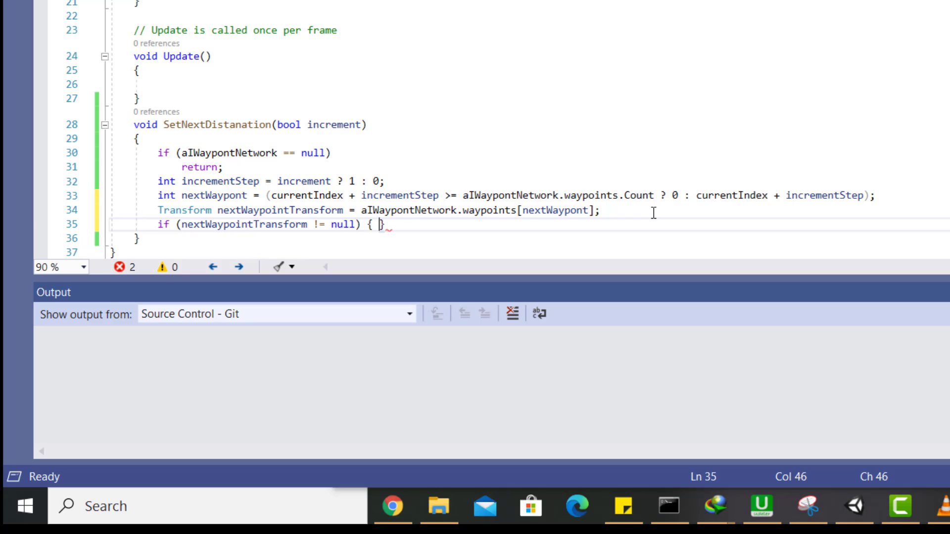
pyautogui.press('Return')
pyautogui.press('Down')
pyautogui.press('Down')
pyautogui.press('Down')
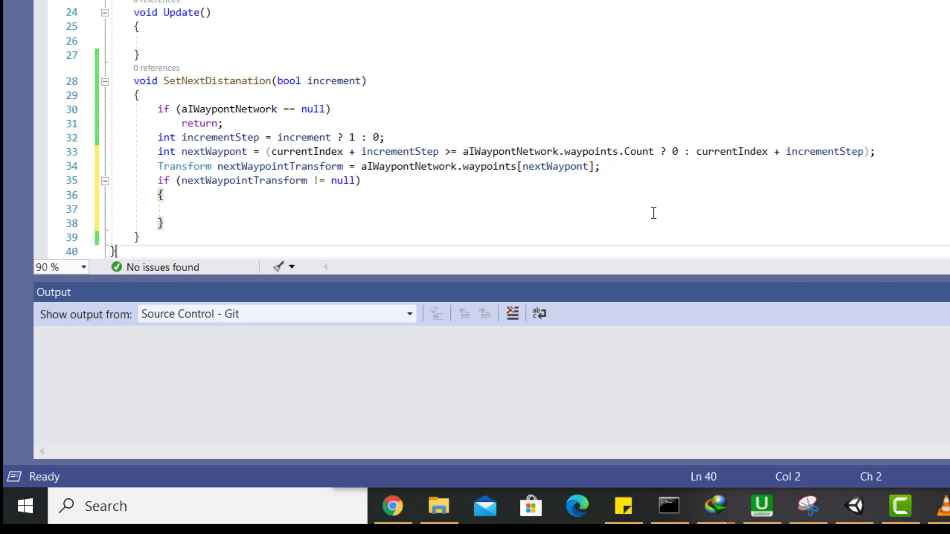
pyautogui.press('Down')
pyautogui.click(654, 213)
pyautogui.press('Up')
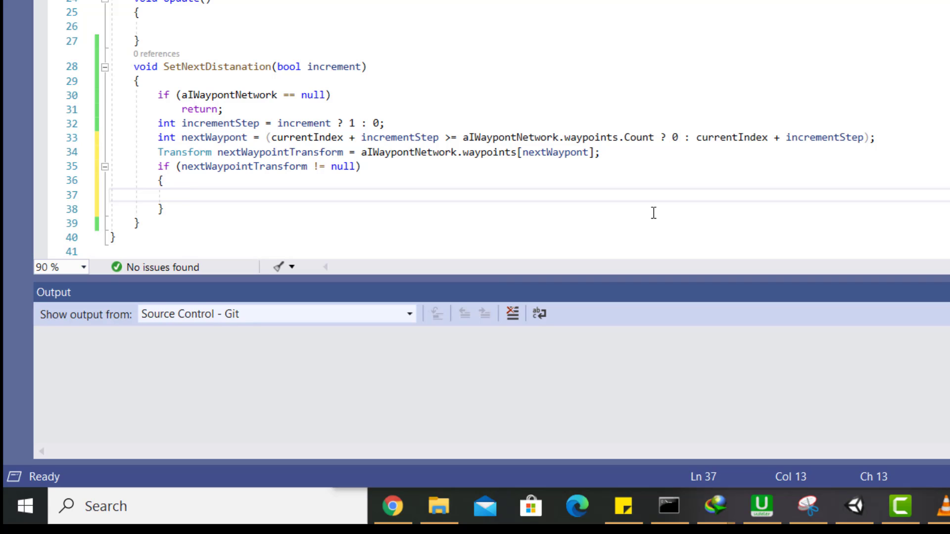
# - Inside the if block, assign currentIndex = nextWaypont;
pyautogui.write('cu')
pyautogui.press('Tab')
pyautogui.write('= ')
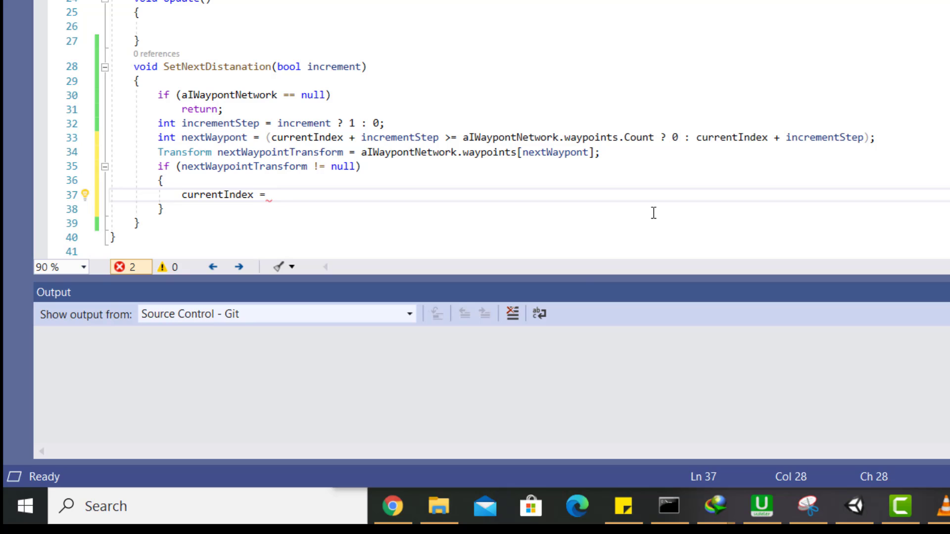
pyautogui.write('ne')
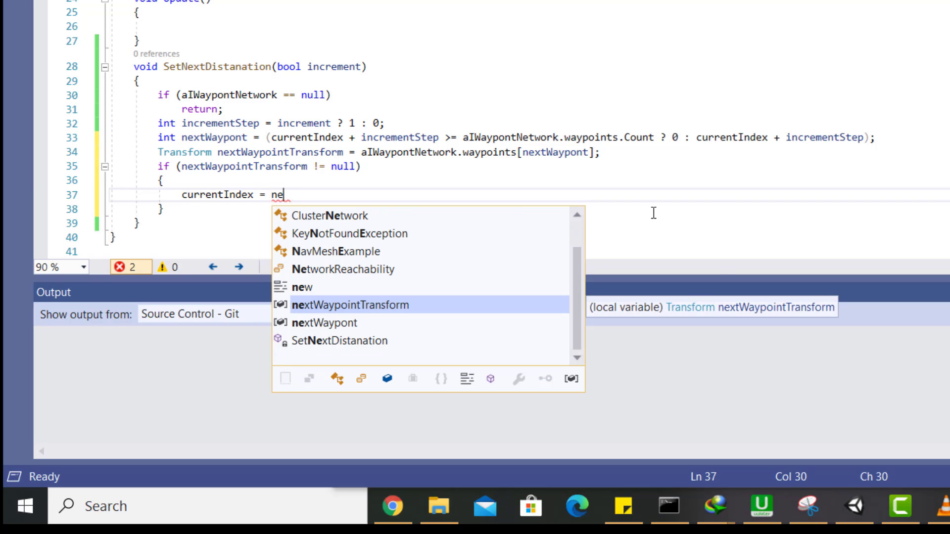
pyautogui.press('Down')
pyautogui.press('Tab')
pyautogui.write(';')
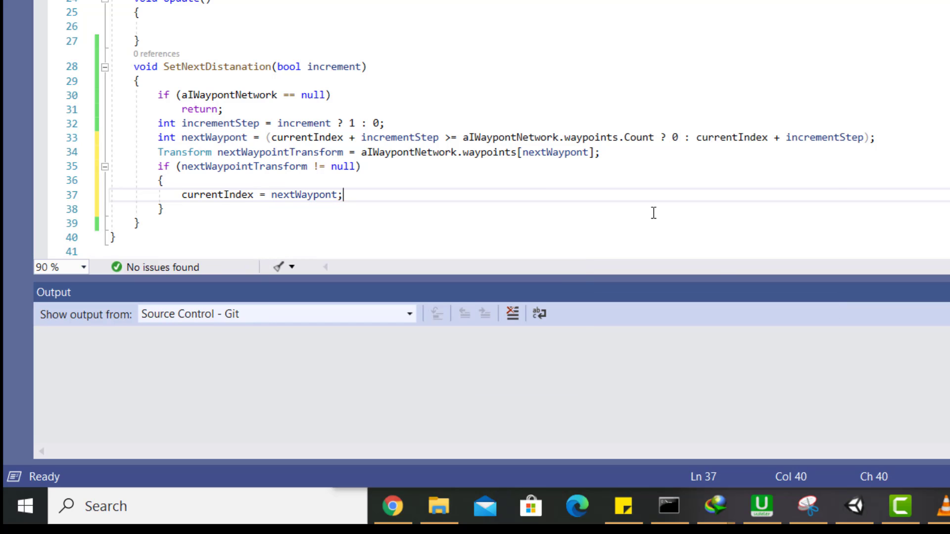
pyautogui.press('Return')
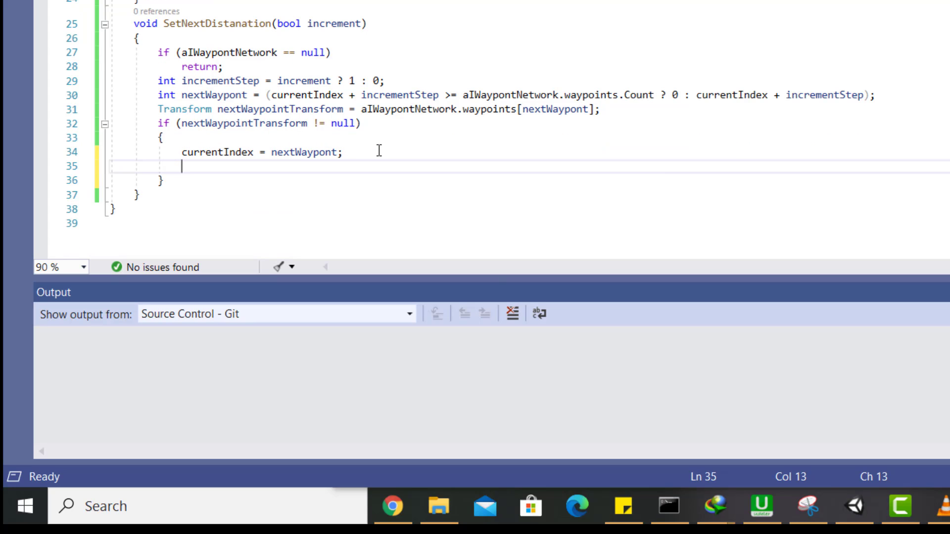
# - In the if block, set navMeshAgent.destination = nextWaypointTransform.position; then return;
pyautogui.write('nav')
pyautogui.press('Tab')
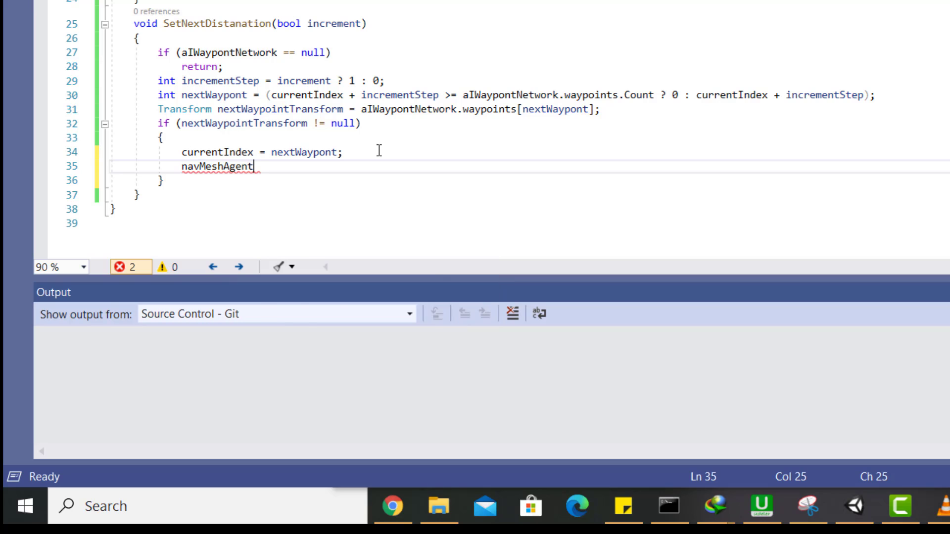
pyautogui.write('.d')
pyautogui.press('Down')
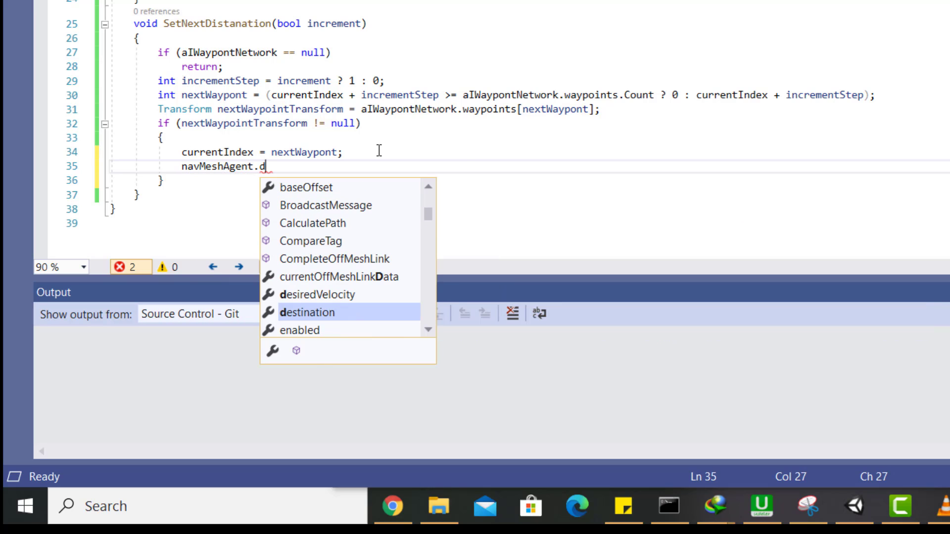
pyautogui.write('=')
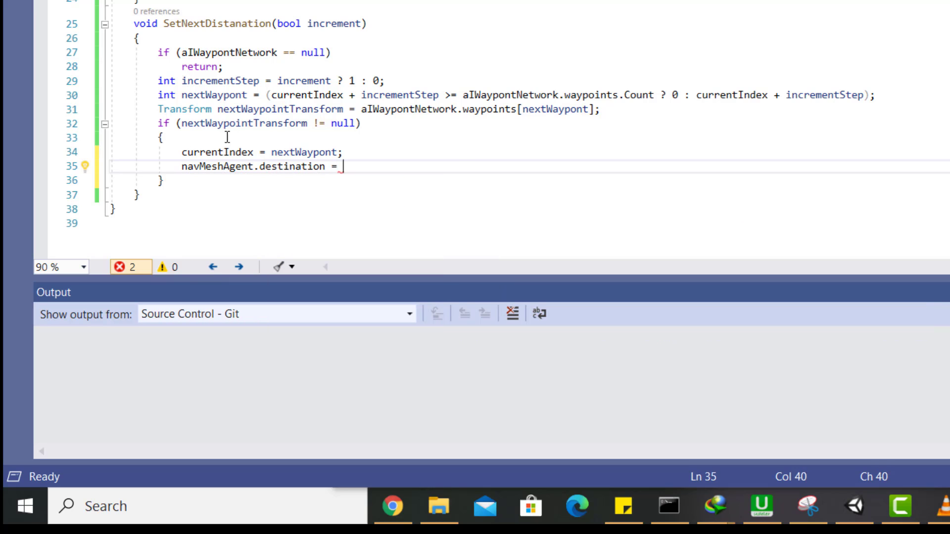
pyautogui.moveTo(258, 110)
pyautogui.write('nex')
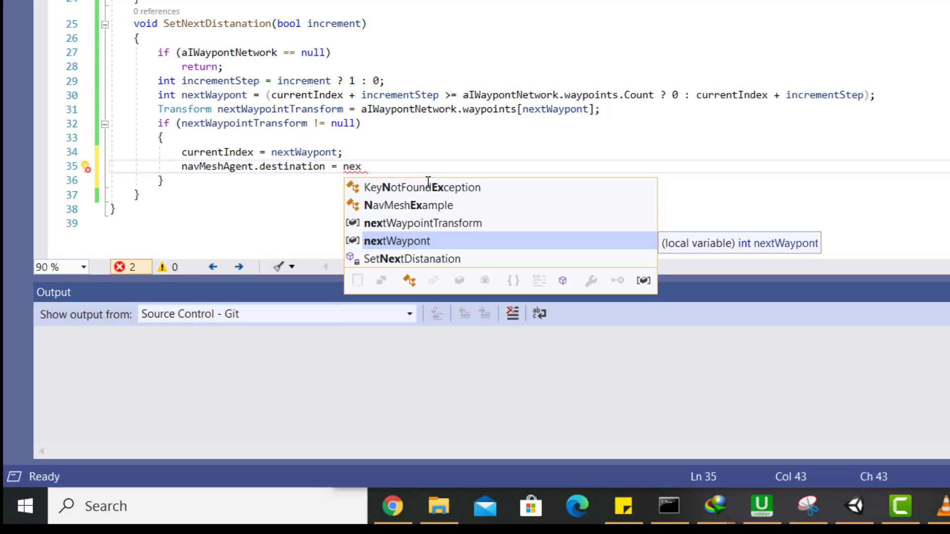
pyautogui.press('Up')
pyautogui.write('.')
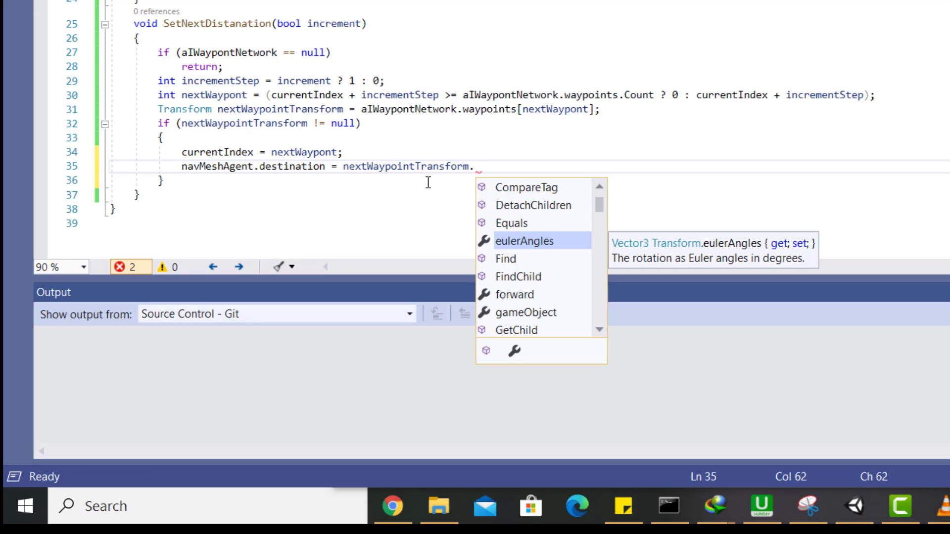
pyautogui.write('po;')
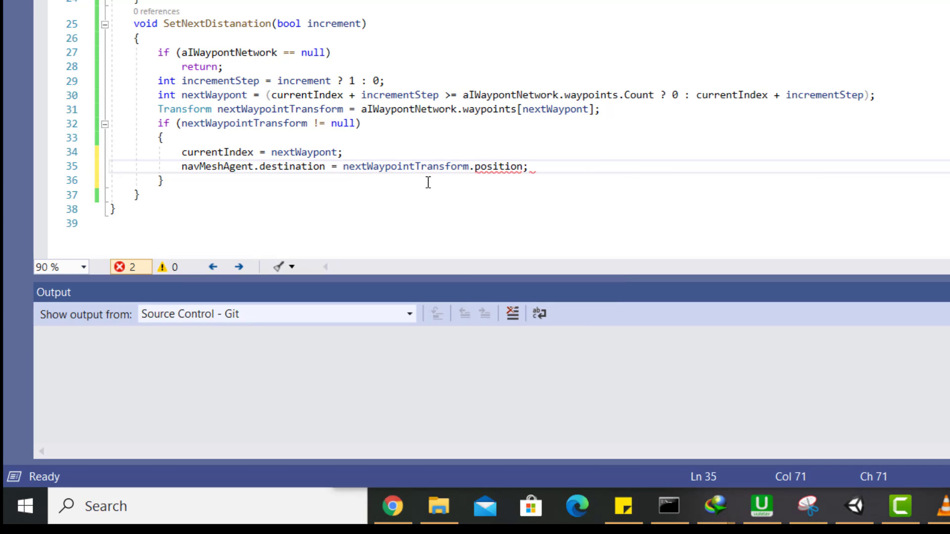
pyautogui.press('Return')
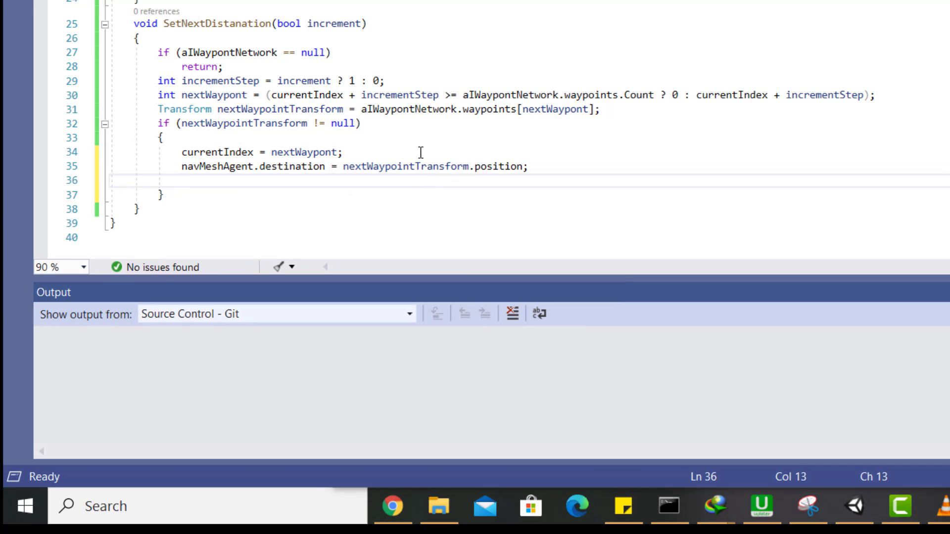
pyautogui.write('re')
pyautogui.press('Tab')
pyautogui.write(';')
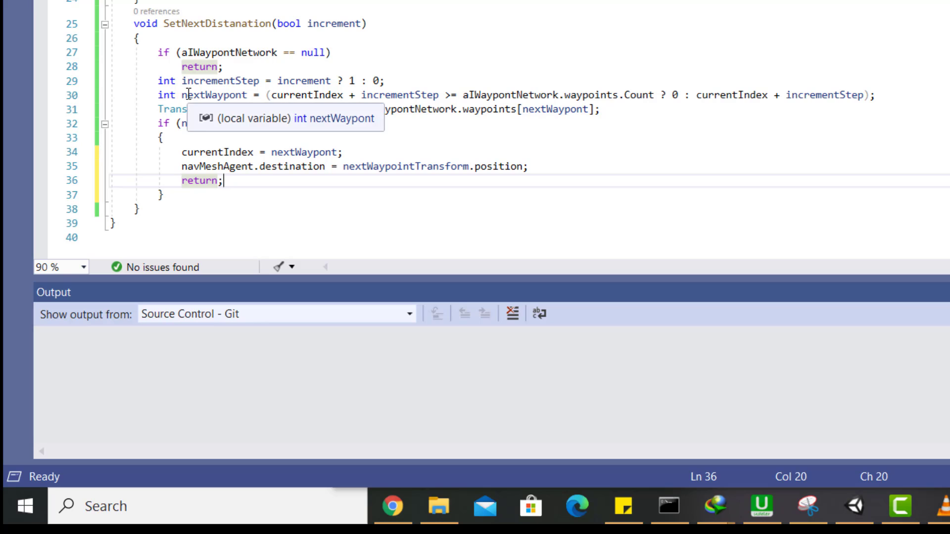
# - Add currentIndex++; after the if block and save the script
pyautogui.click(235, 195)
pyautogui.press('Return')
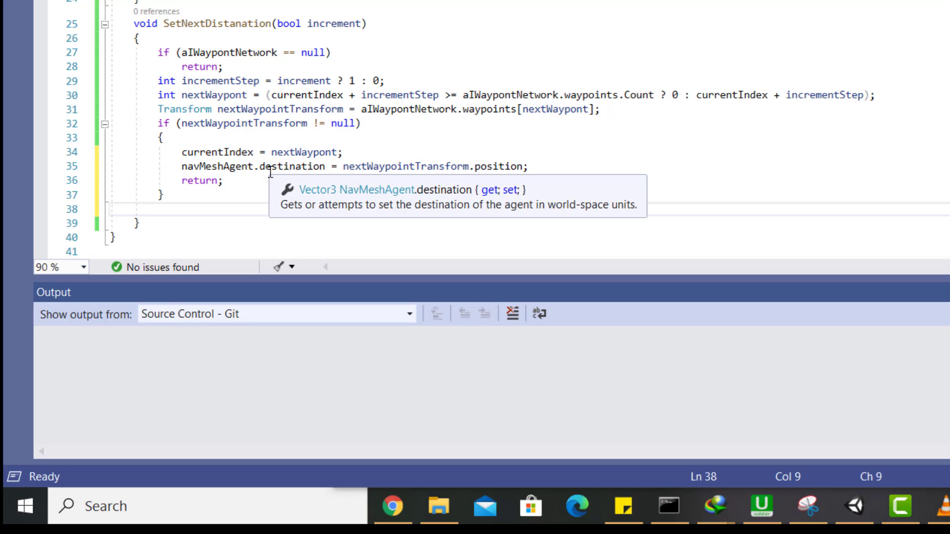
pyautogui.write('cu')
pyautogui.press('Tab')
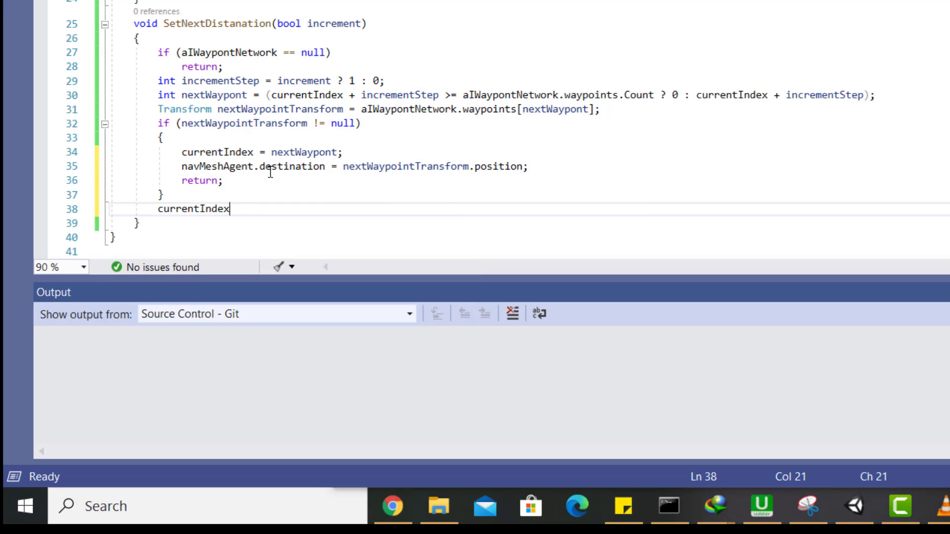
pyautogui.write('++;')
pyautogui.hotkey('ctrl', 's')
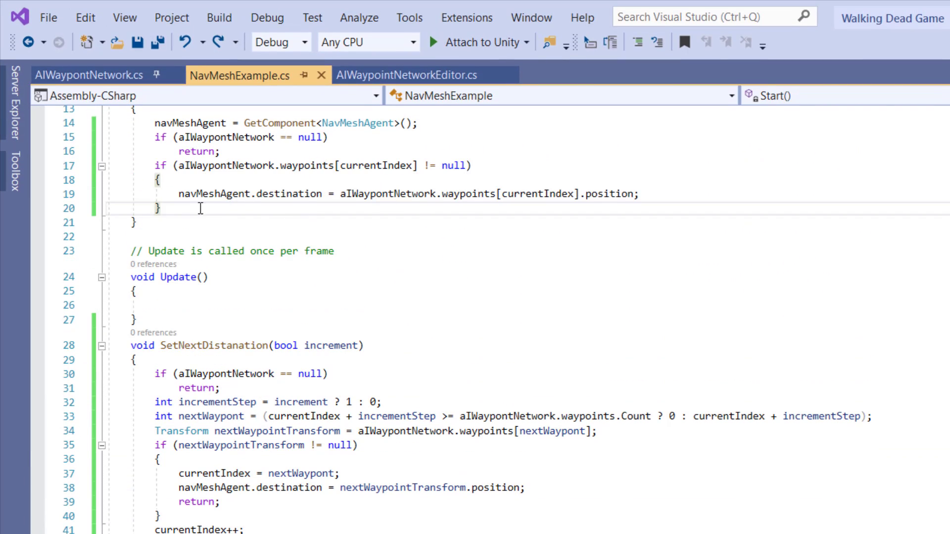
# - Replace Start's old destination block with a SetNextDistanation(false); call and save
pyautogui.moveTo(200, 208); pyautogui.dragTo(106, 166)
pyautogui.press('Delete')
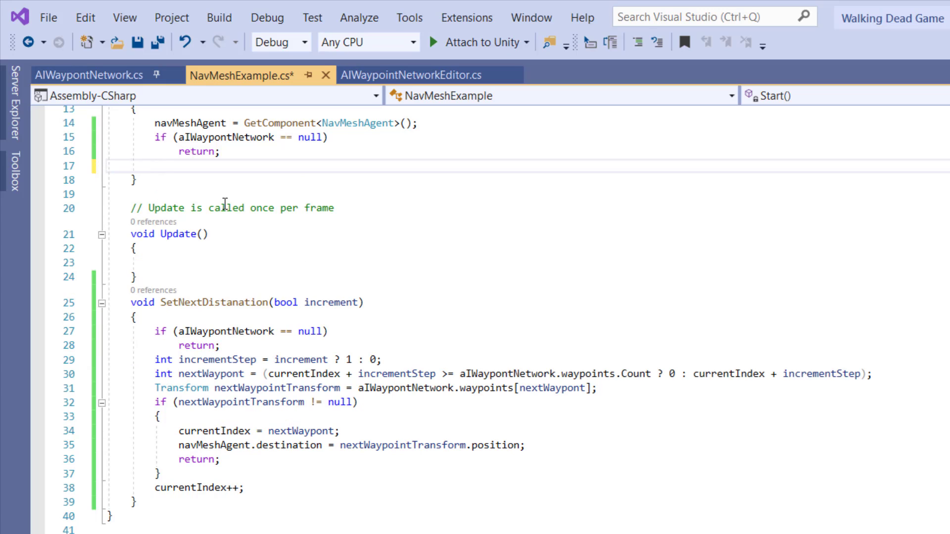
pyautogui.write('setn')
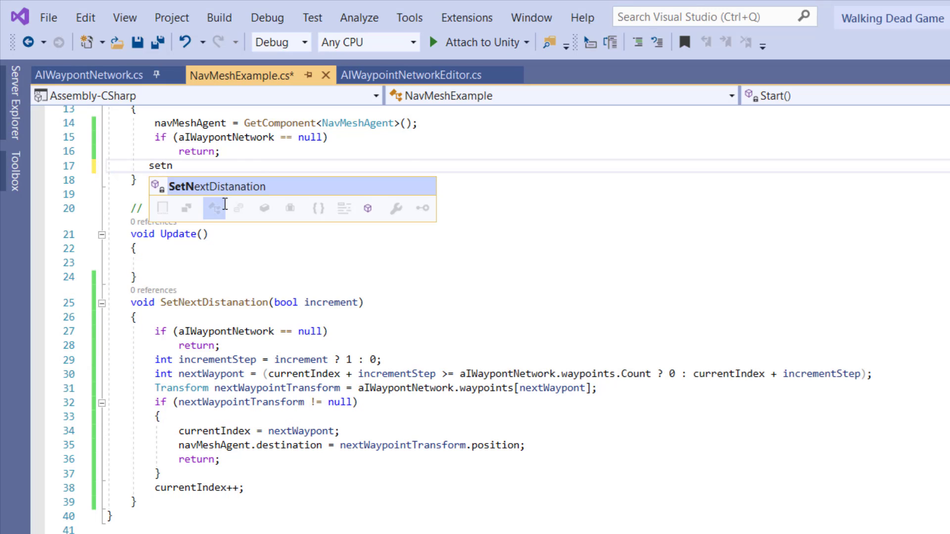
pyautogui.press('Tab')
pyautogui.write('(')
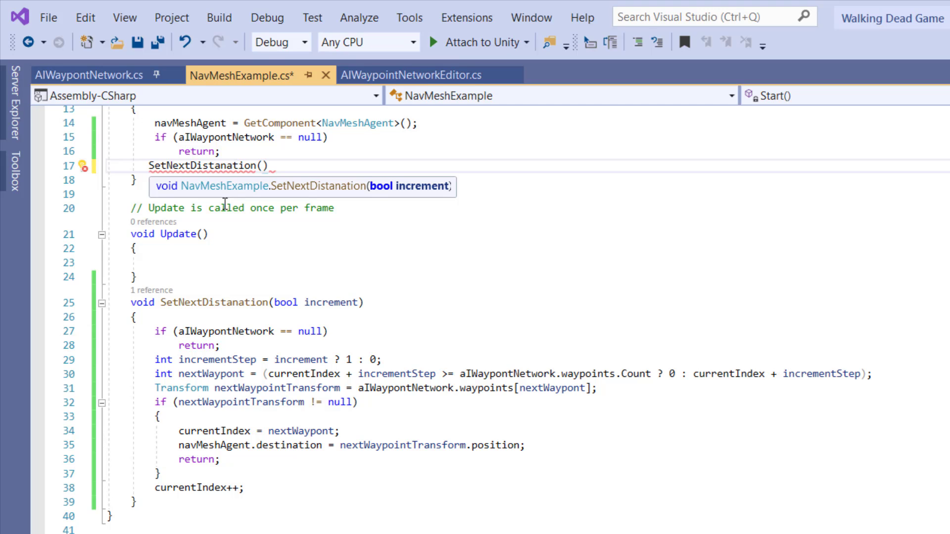
pyautogui.write('f')
pyautogui.write('alse);')
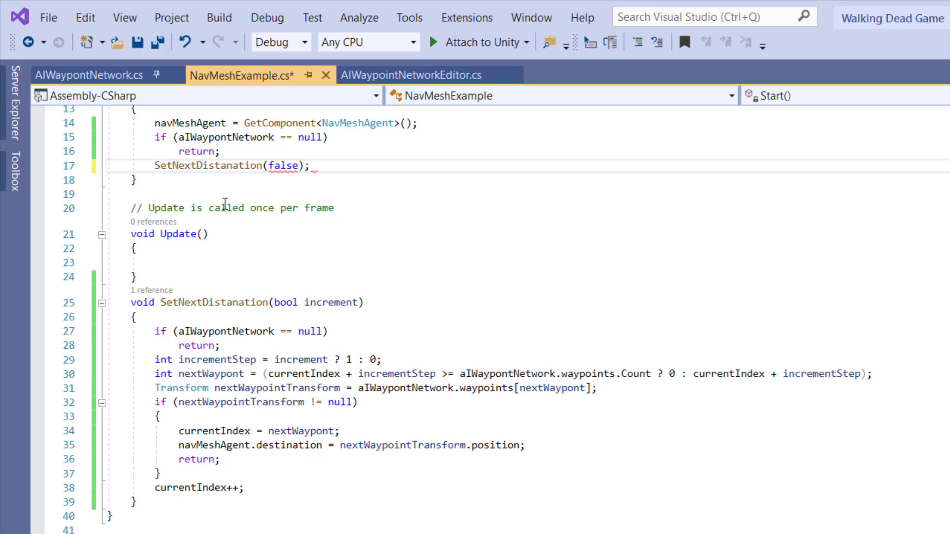
pyautogui.hotkey('ctrl', 's')
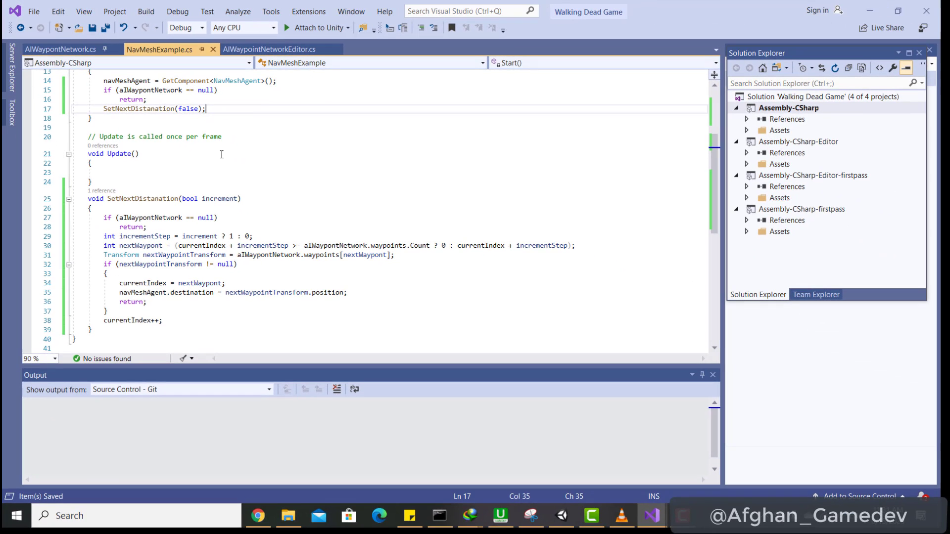
# - Set the Cylinder's Current Index to 0, then start and stop Play mode to test it
pyautogui.click(562, 516)
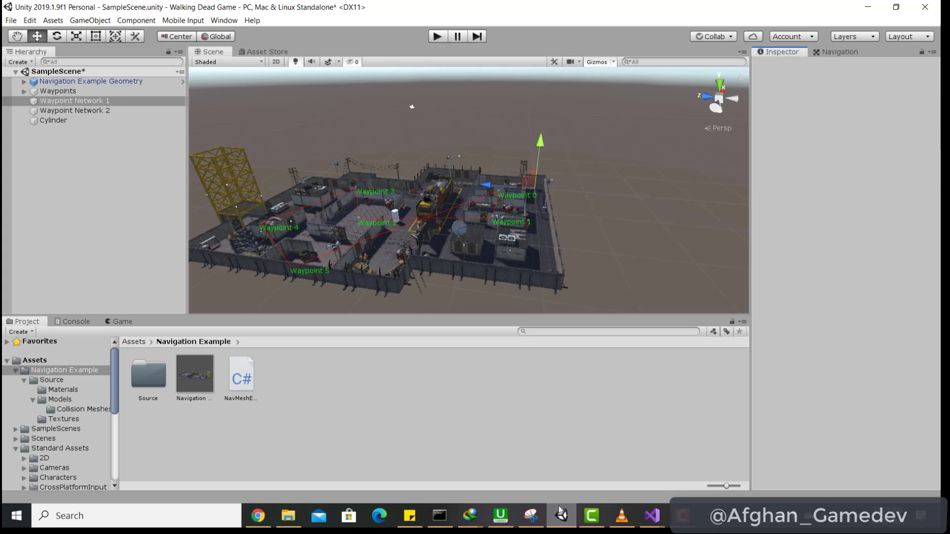
pyautogui.click(108, 122)
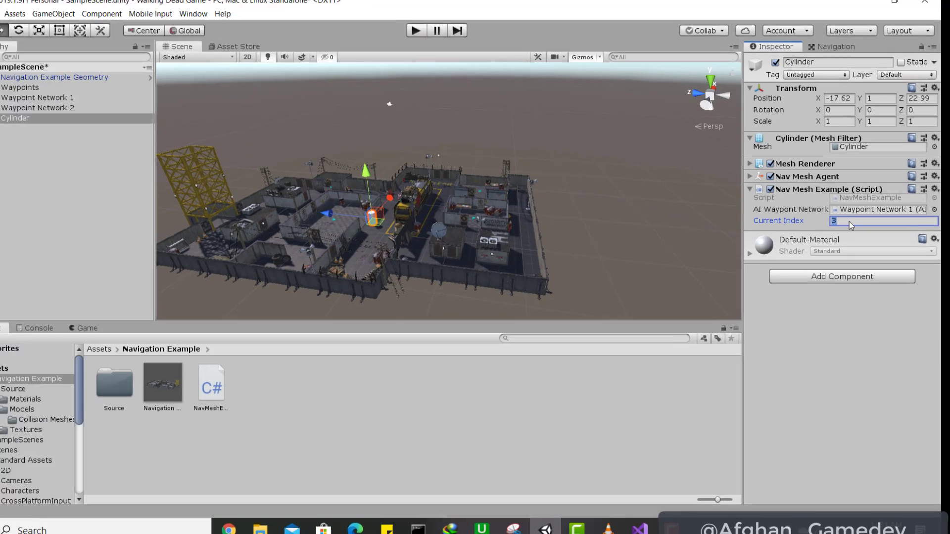
pyautogui.click(852, 219)
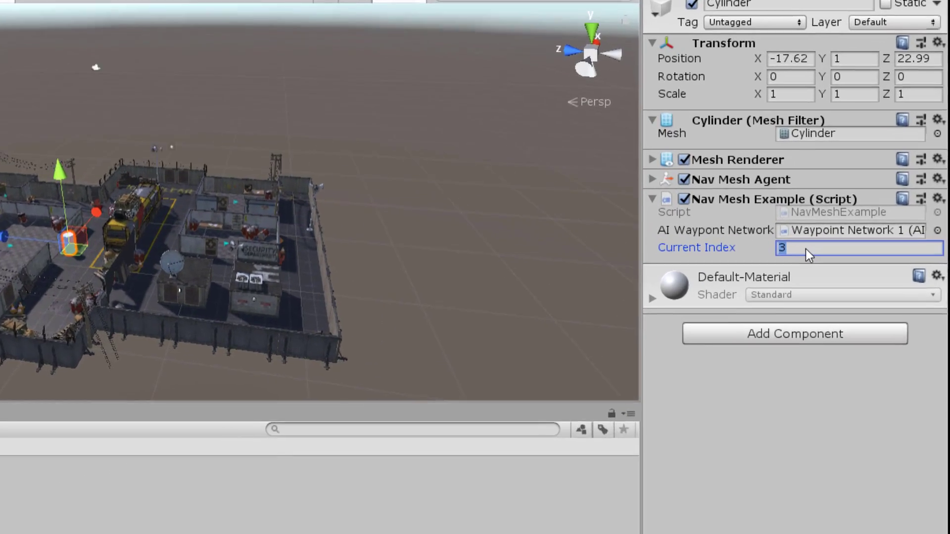
pyautogui.write('0')
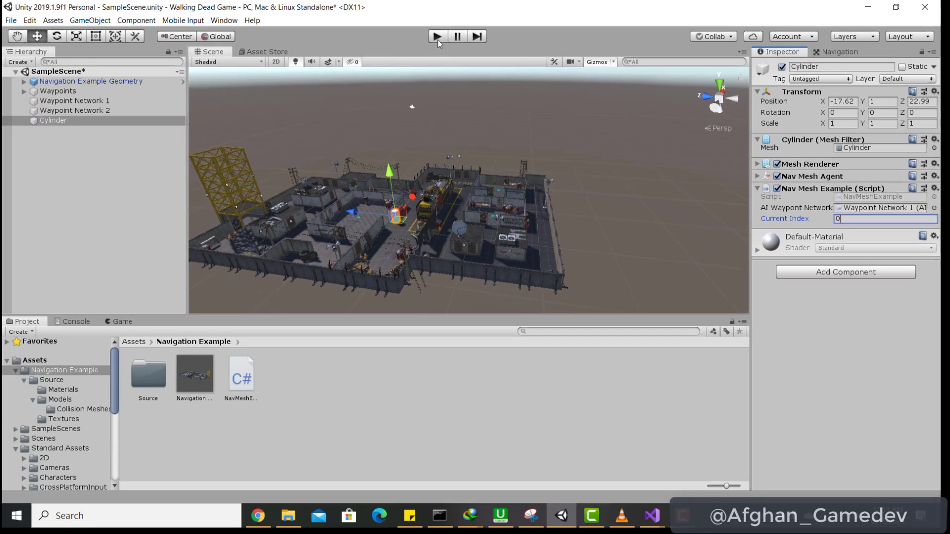
pyautogui.click(438, 37)
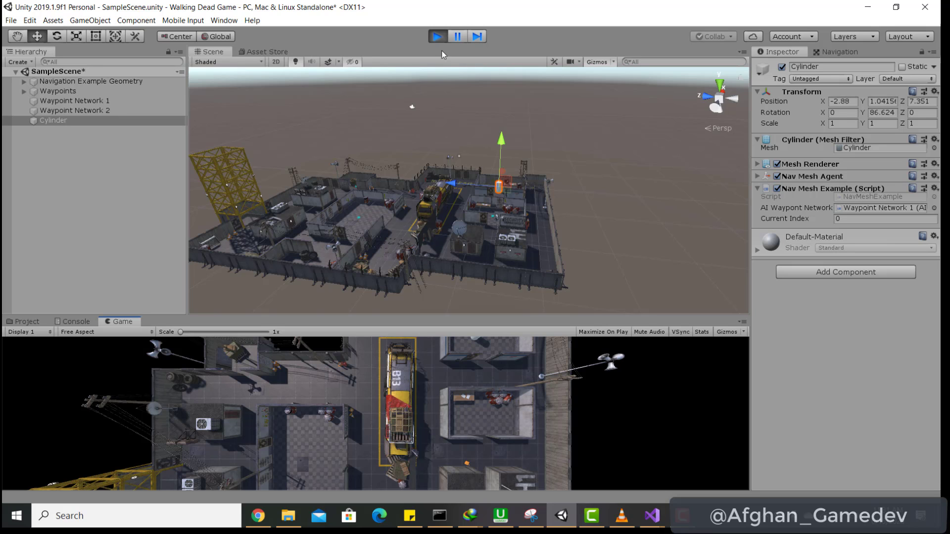
pyautogui.click(438, 36)
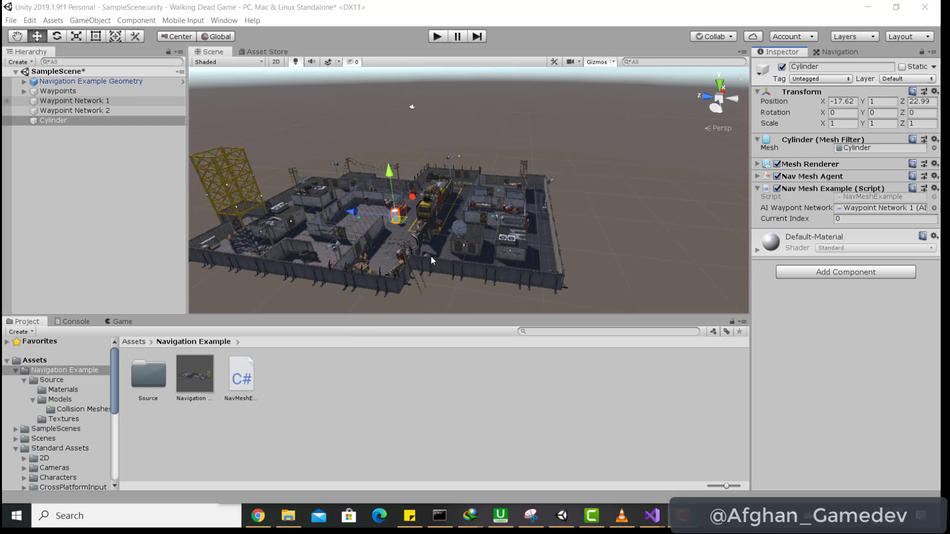